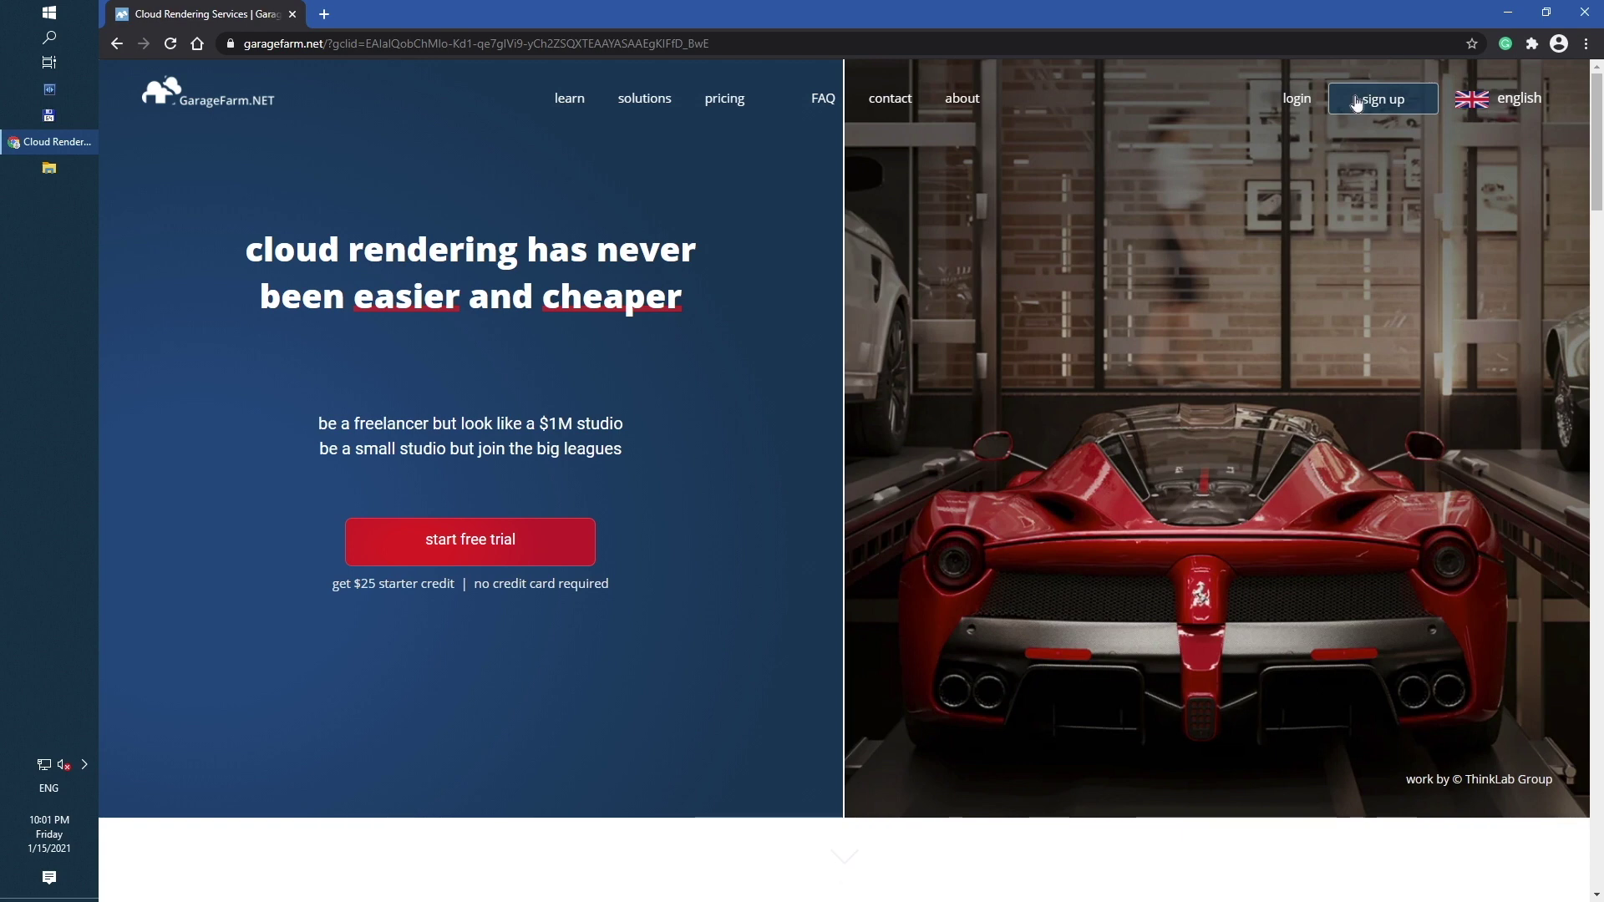
# Log in to the GarageFarm.NET web app with the account ID and password, with remember me enabled.
pyautogui.click(1297, 100)
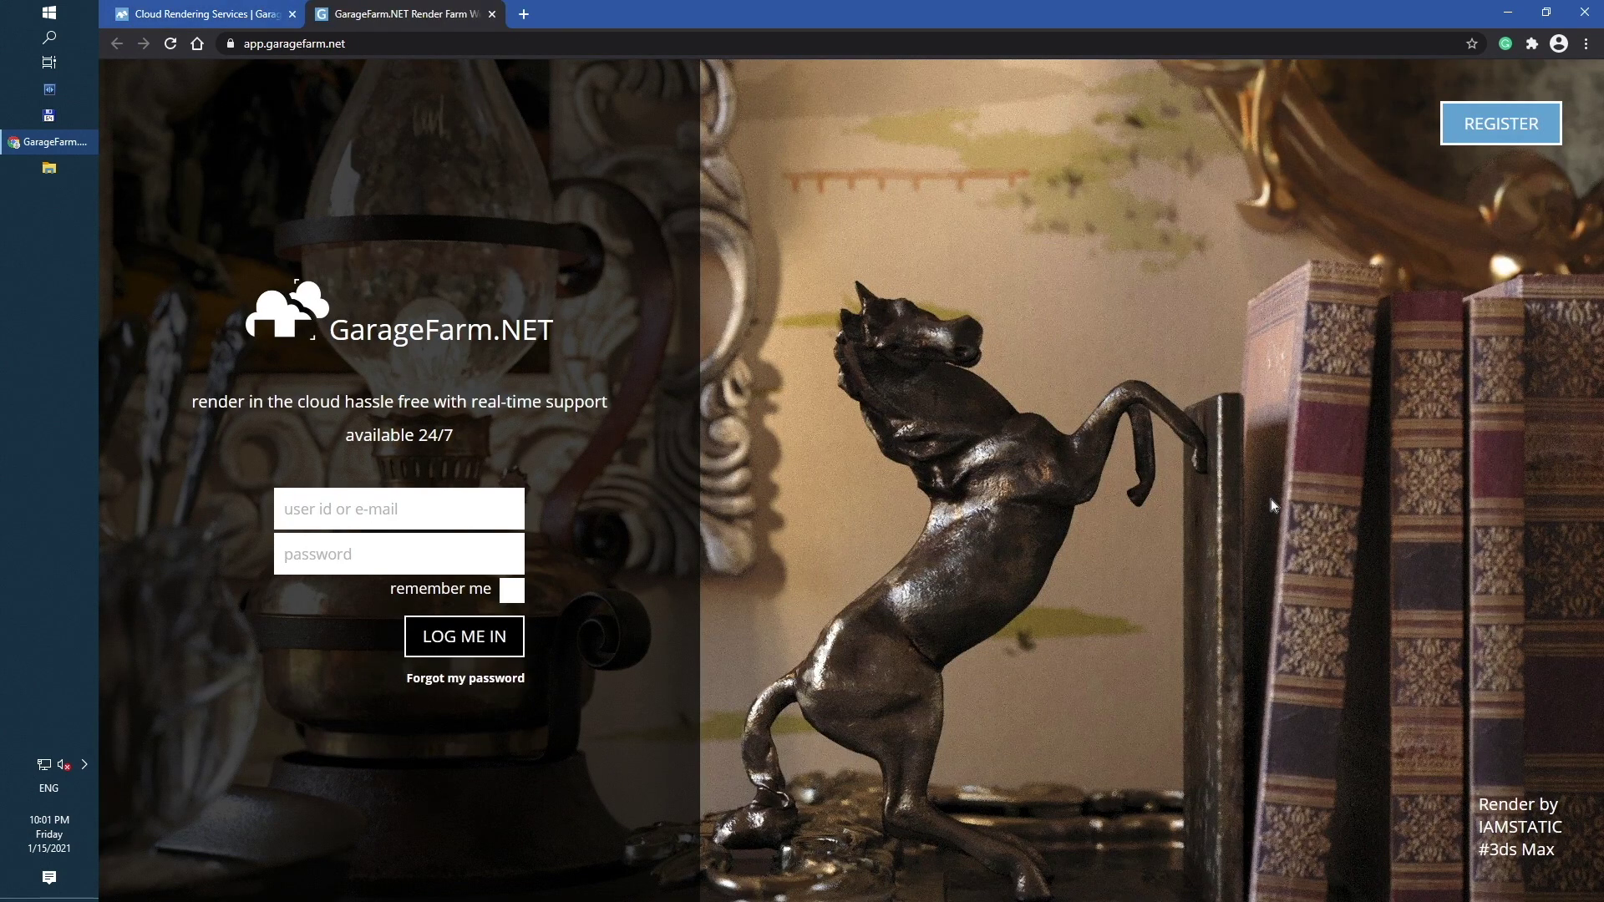
pyautogui.click(512, 590)
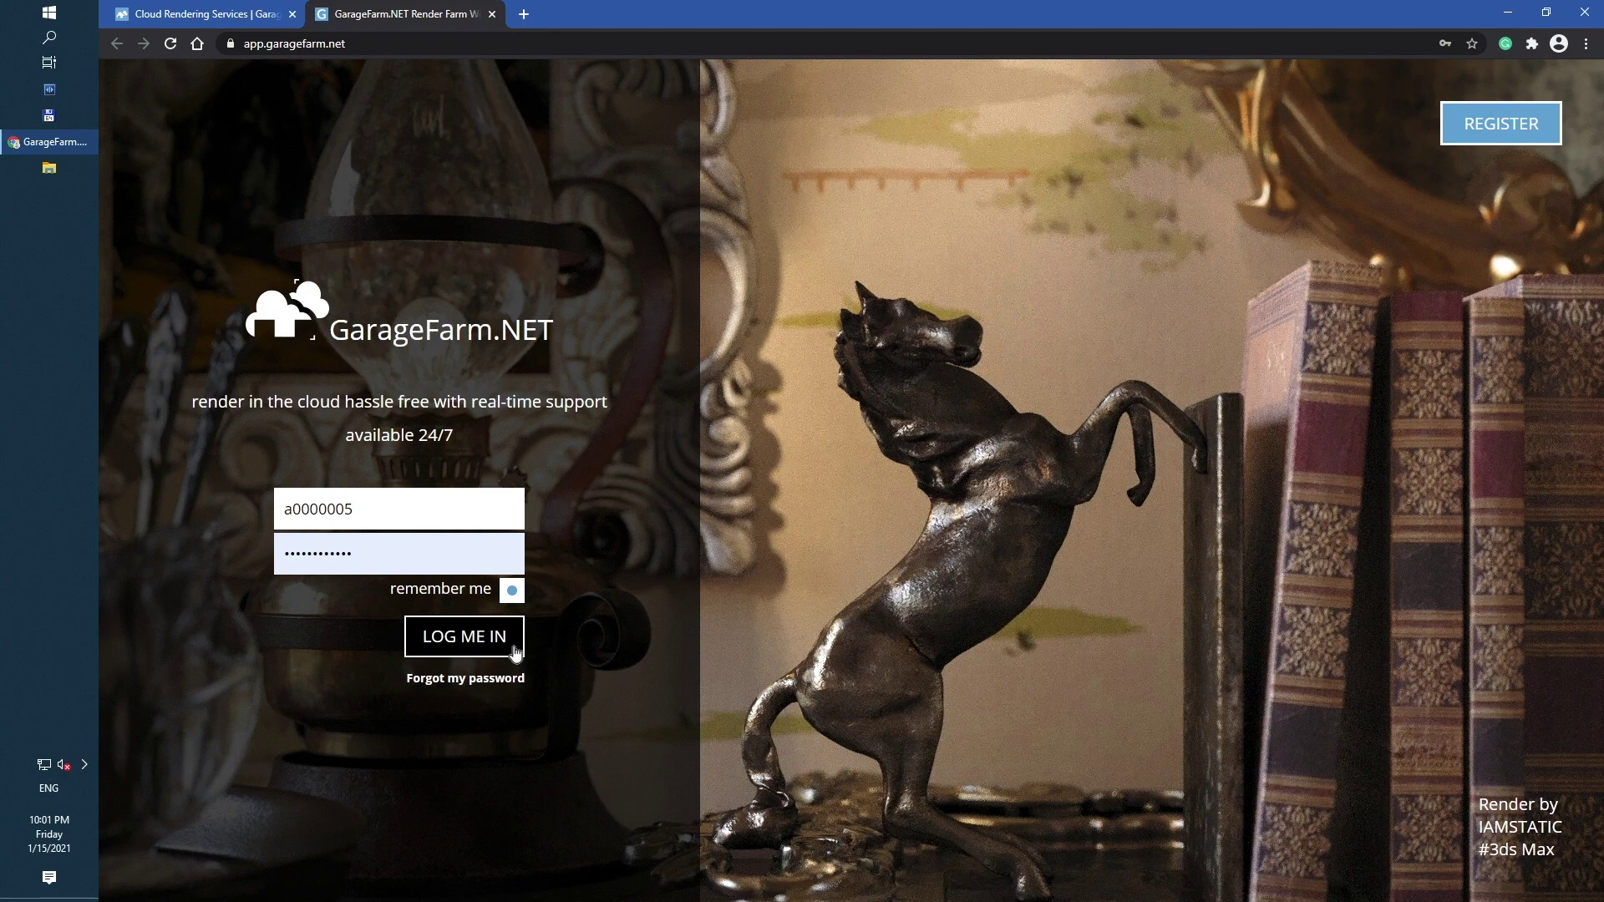
pyautogui.click(464, 637)
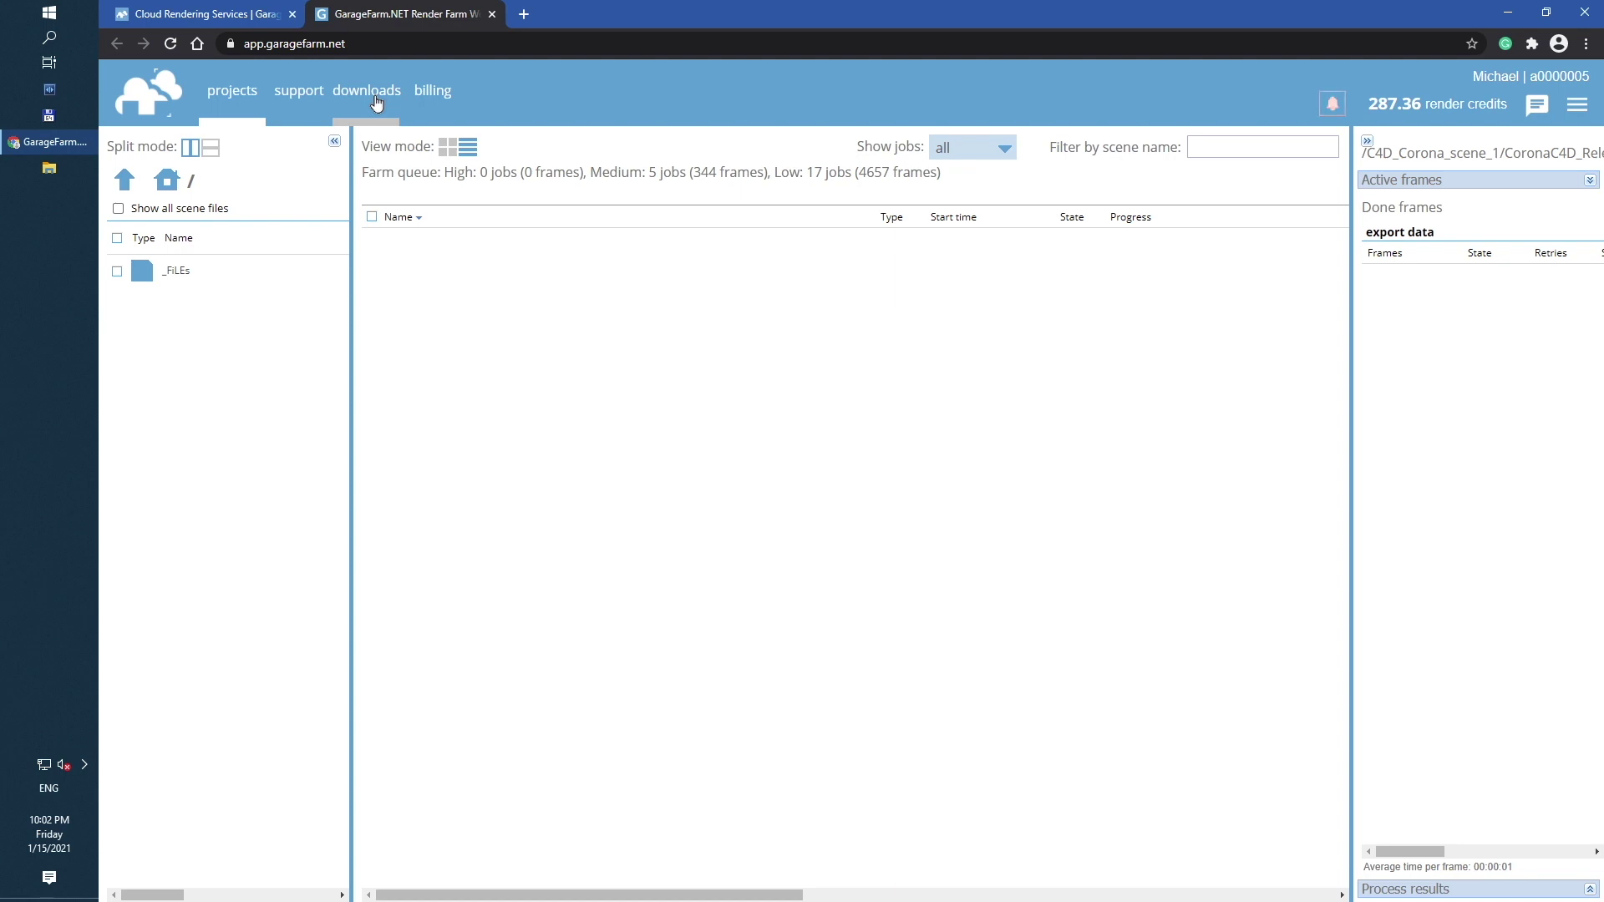
# Download the renderBeamer installer for Windows and launch it.
pyautogui.click(376, 103)
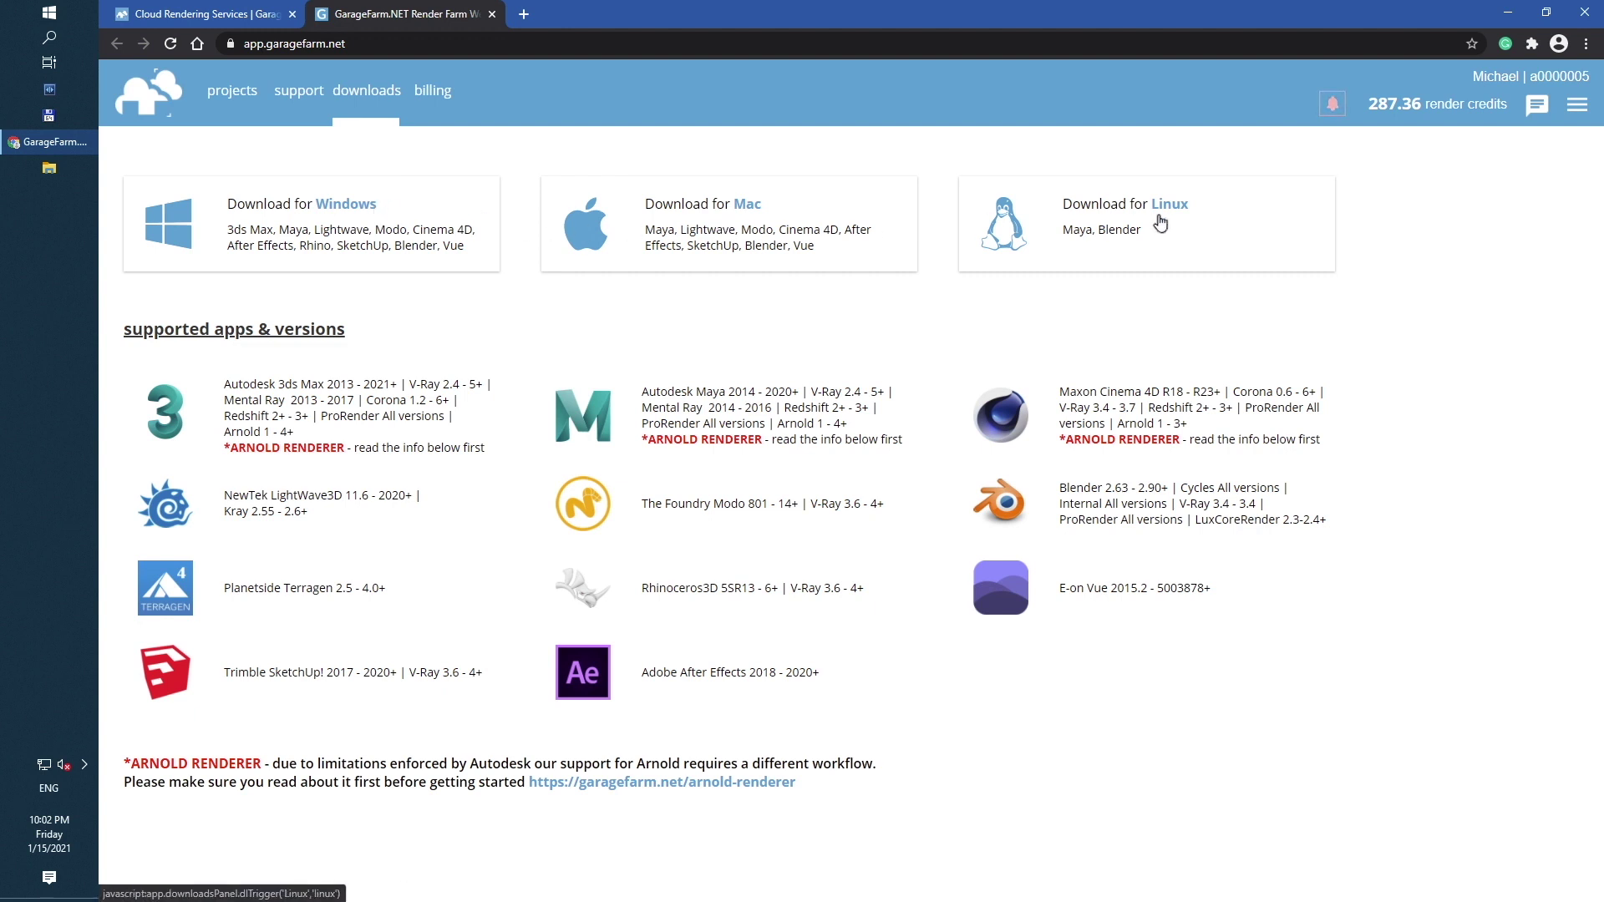
pyautogui.click(412, 221)
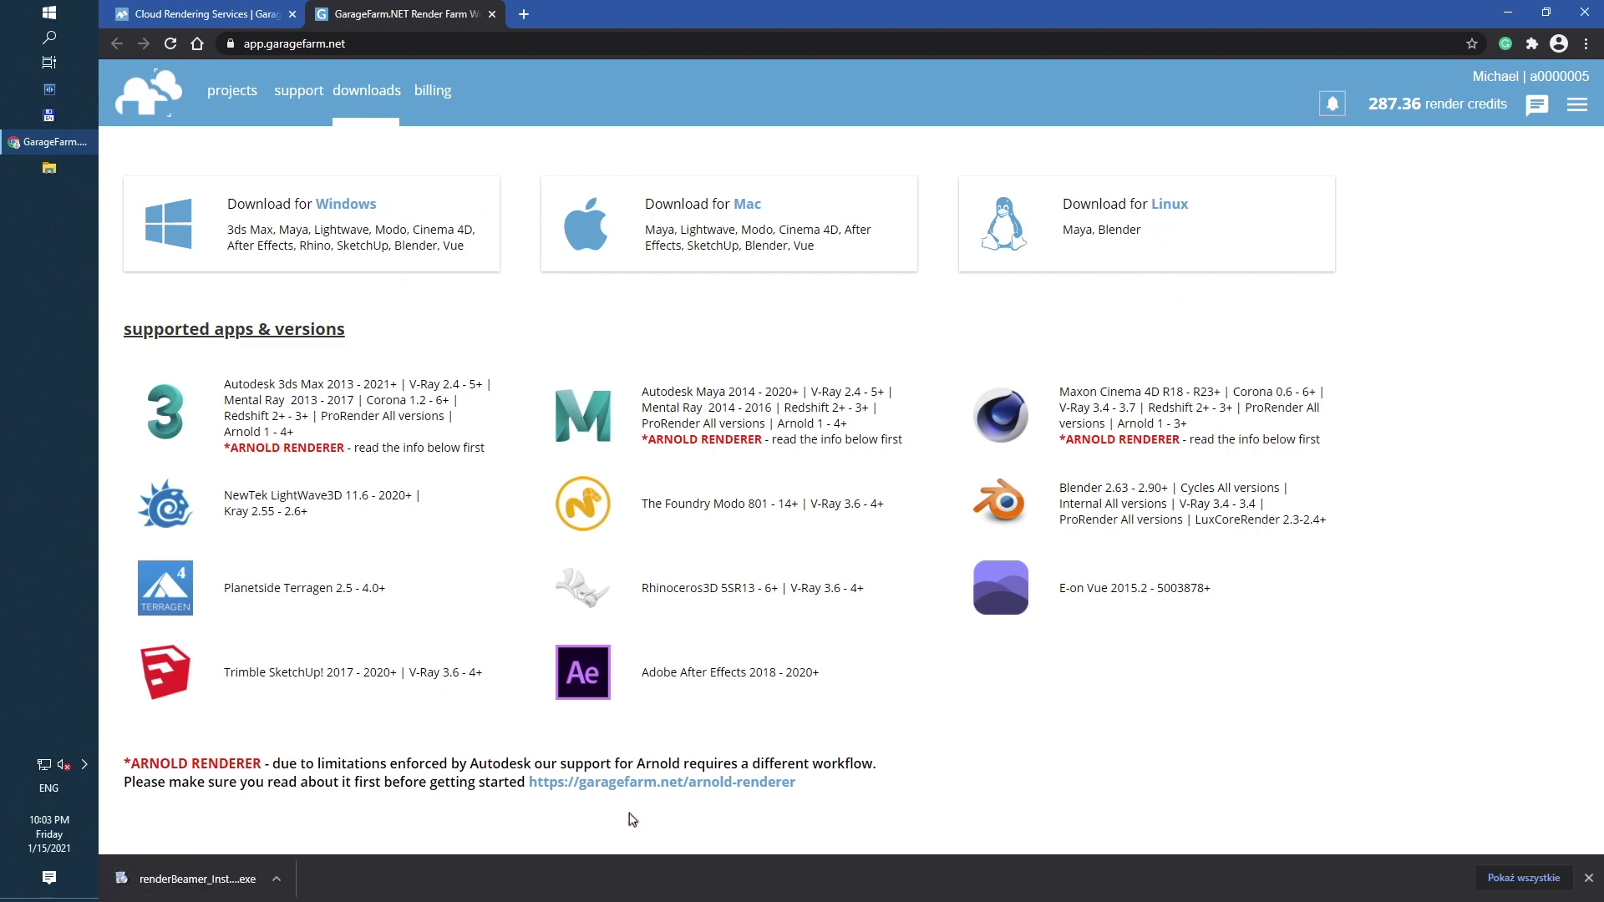
pyautogui.click(229, 884)
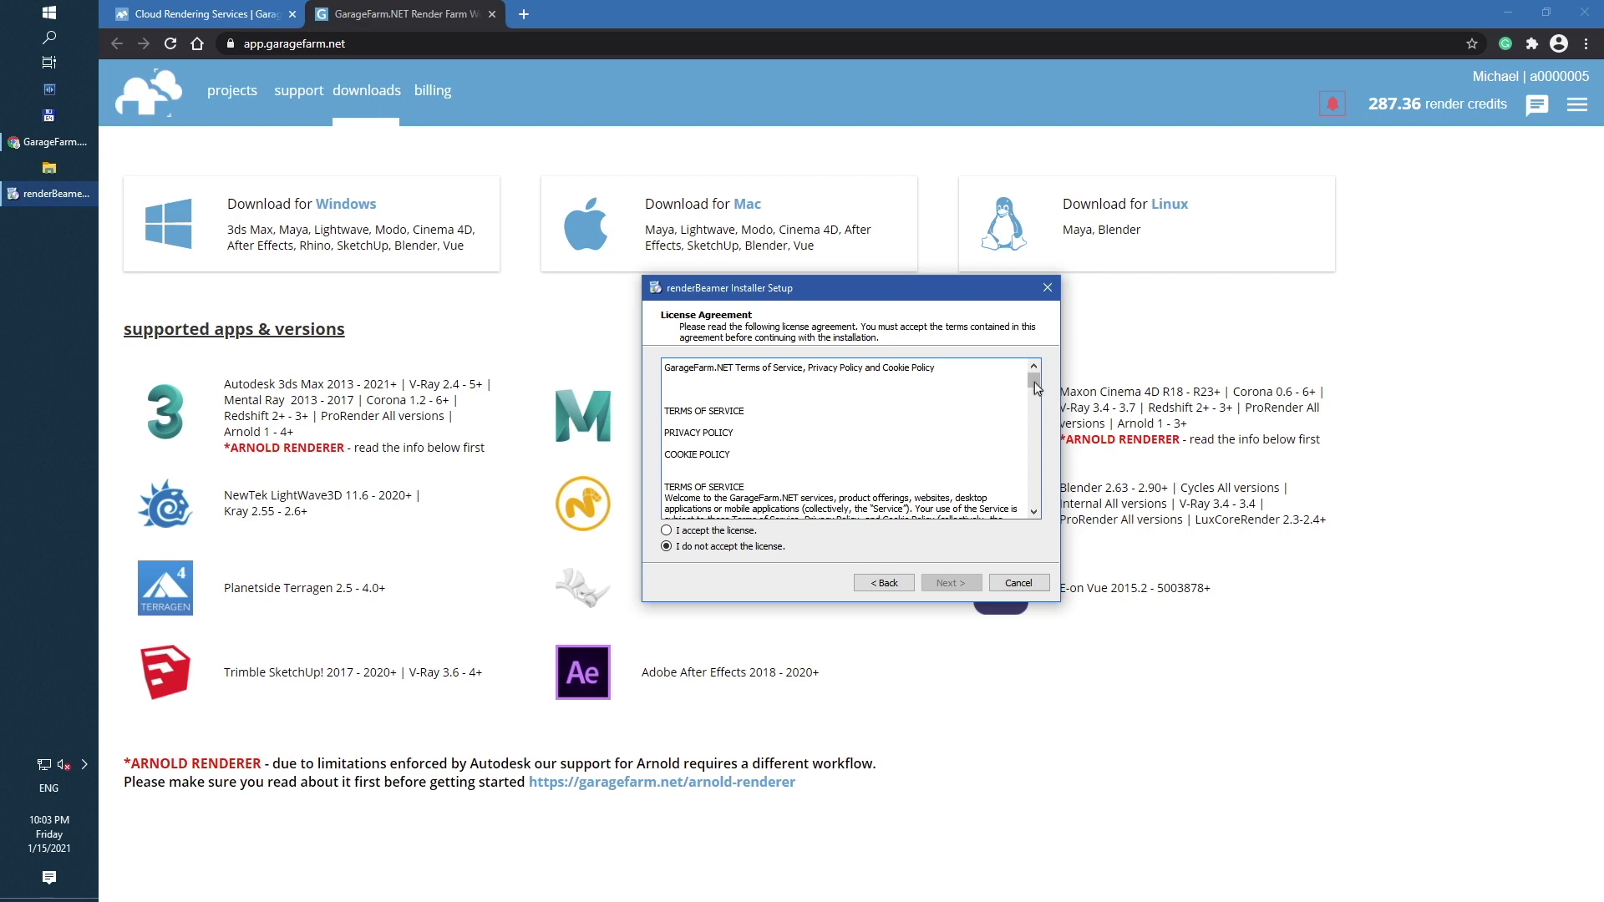
# Accept the license agreement, install renderBeamer and finish the setup with the app set to run.
pyautogui.moveTo(1034, 386); pyautogui.dragTo(1035, 527)
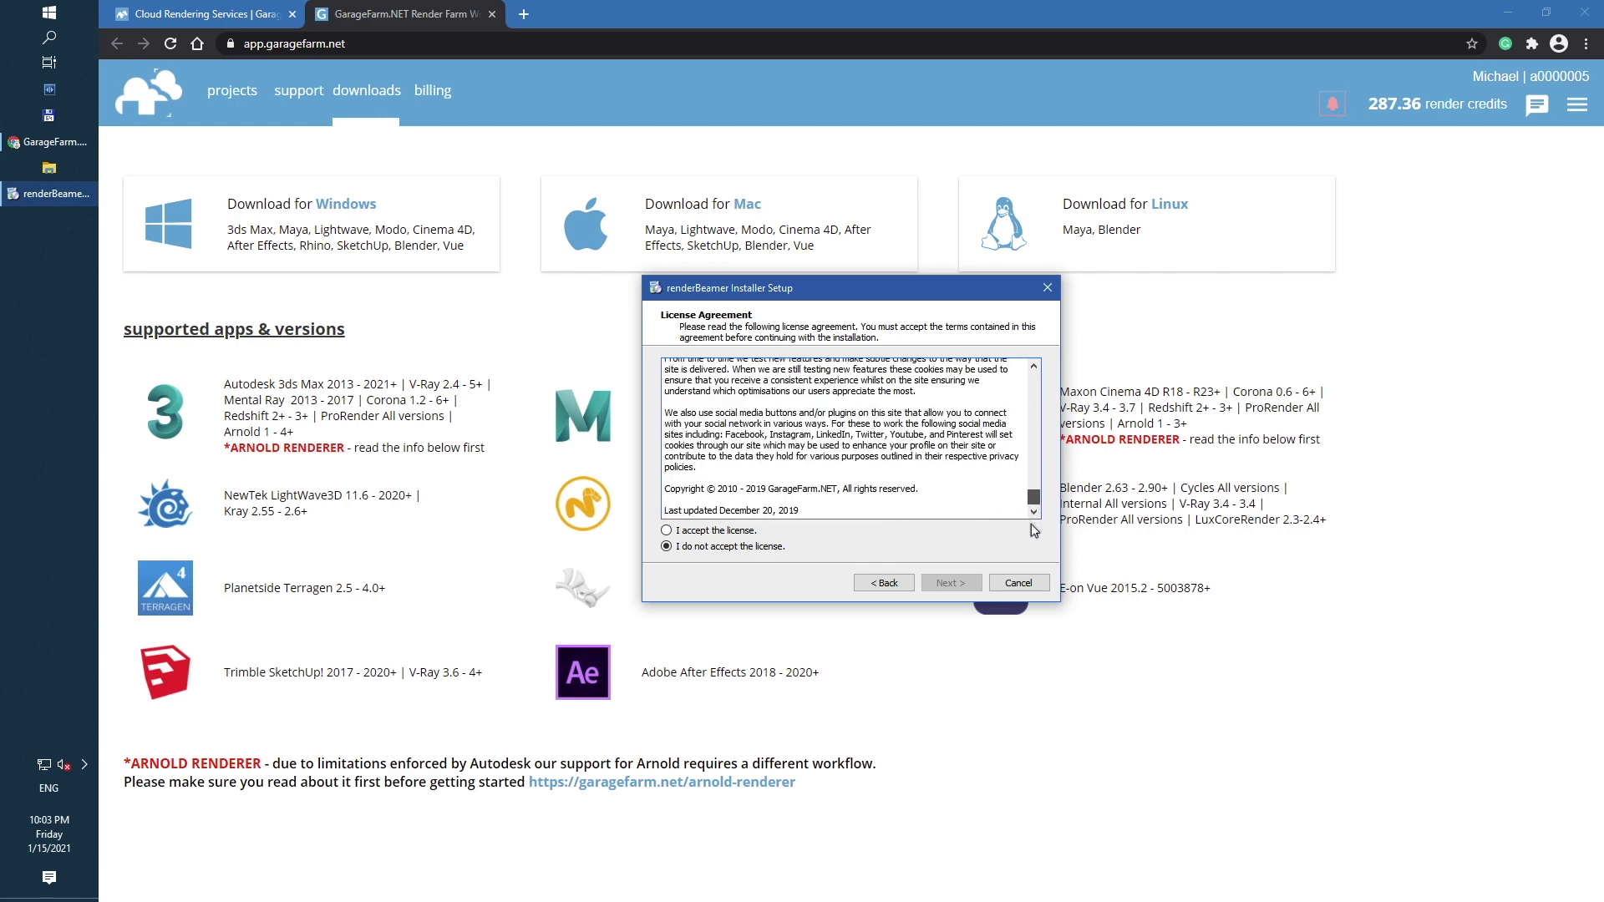
pyautogui.click(732, 531)
pyautogui.click(945, 580)
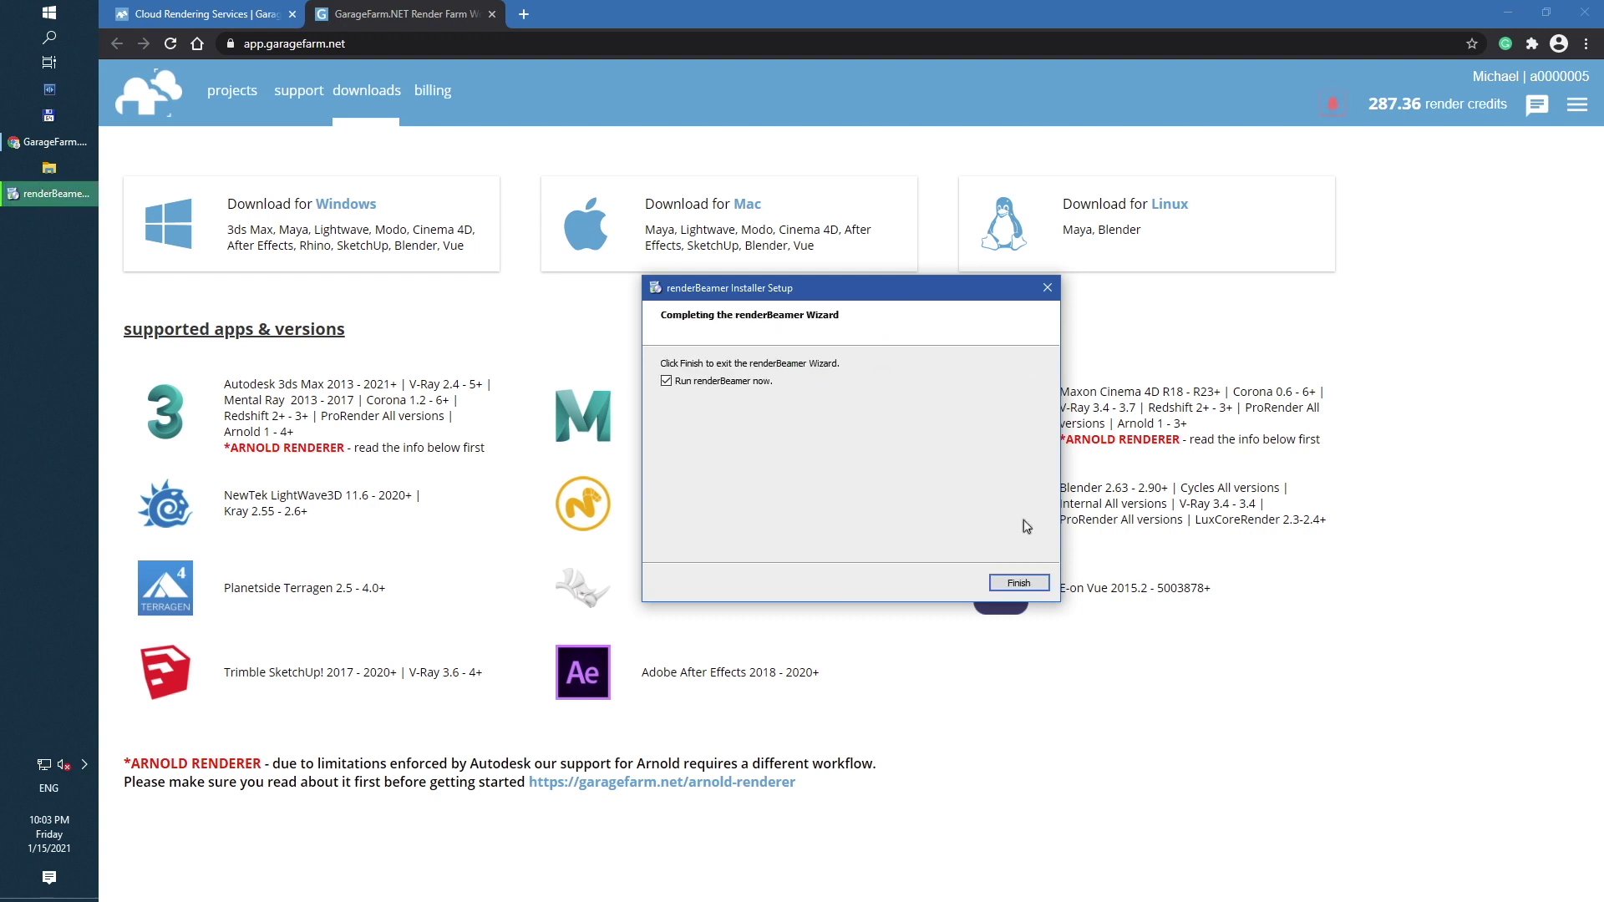
pyautogui.click(1018, 583)
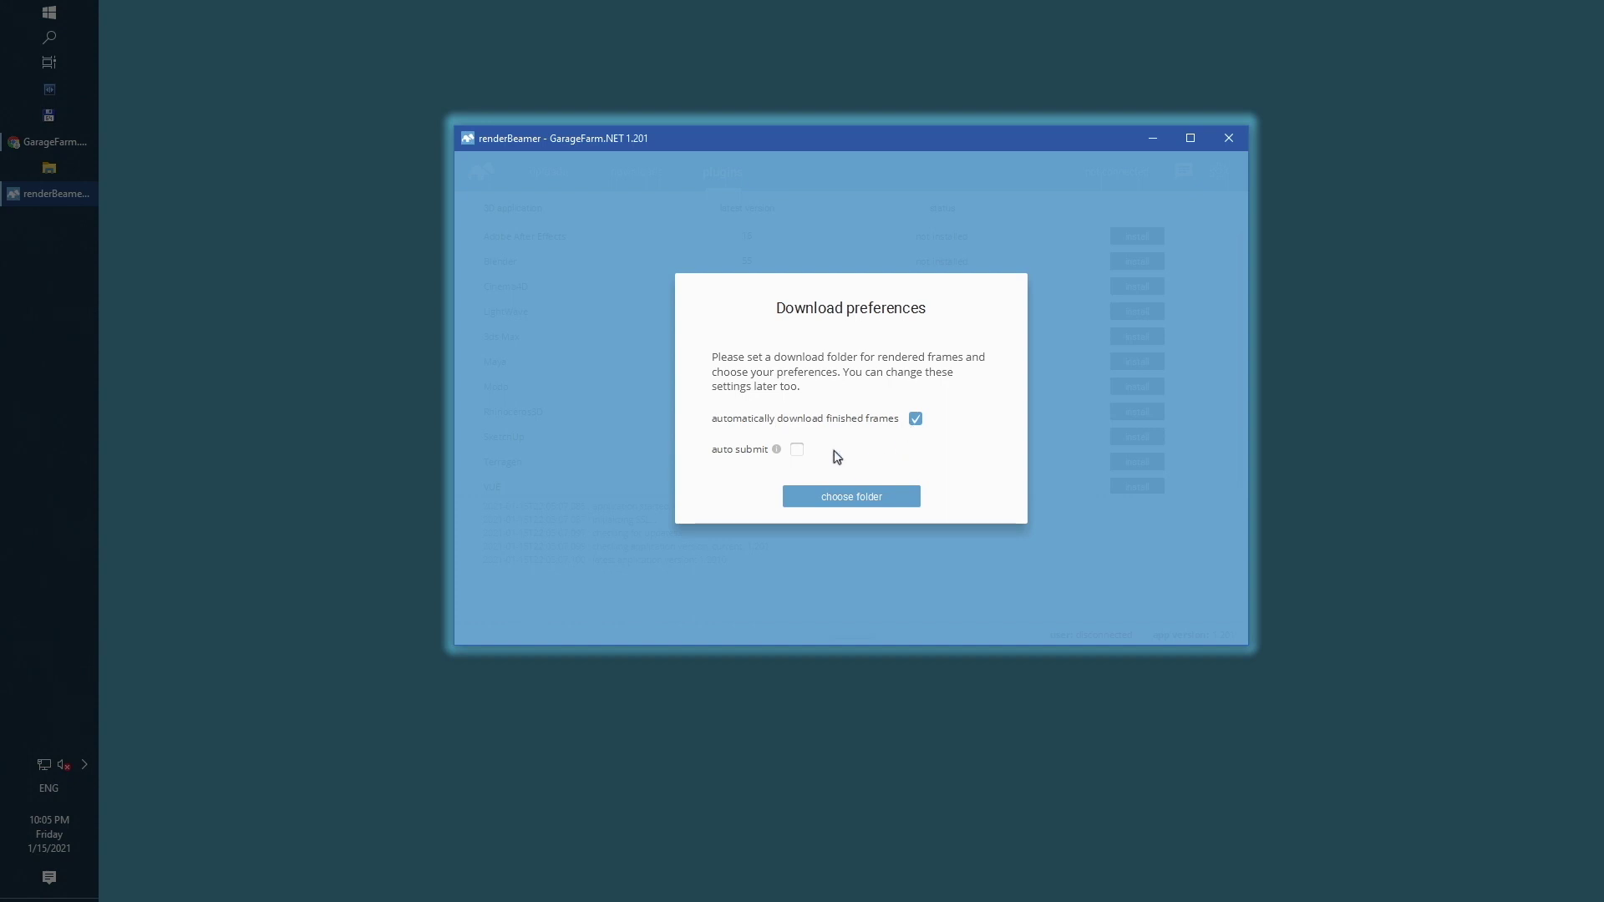
# Create a folder named GF_Download inside Downloads and set it as the download folder for rendered frames.
pyautogui.moveTo(777, 451)
pyautogui.click(799, 452)
pyautogui.click(797, 450)
pyautogui.click(855, 496)
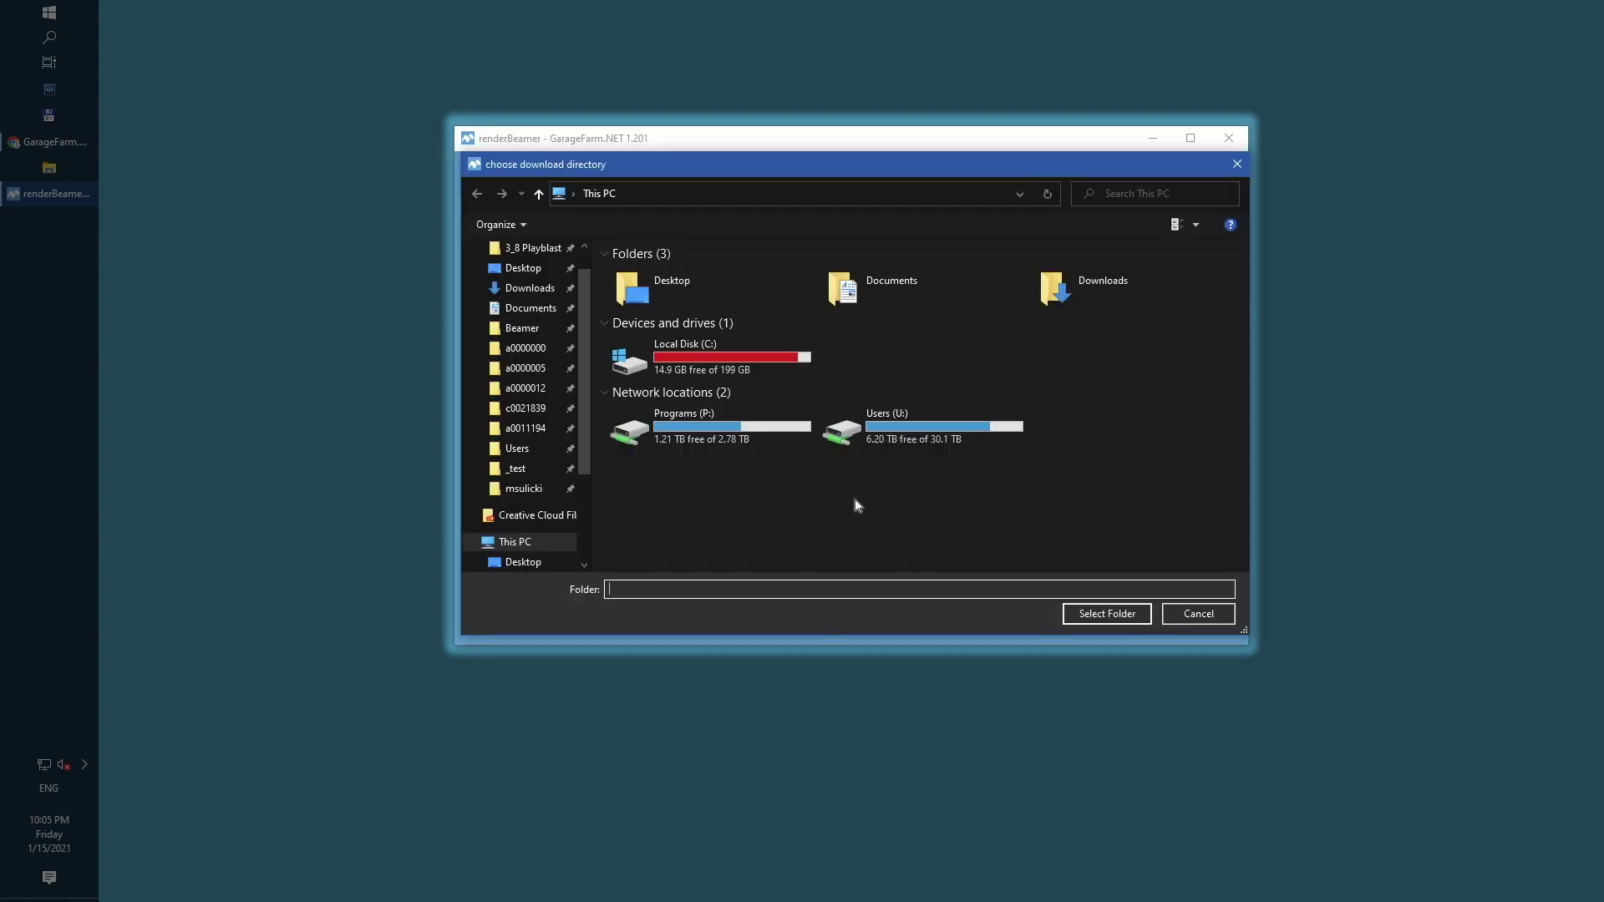
pyautogui.click(531, 292)
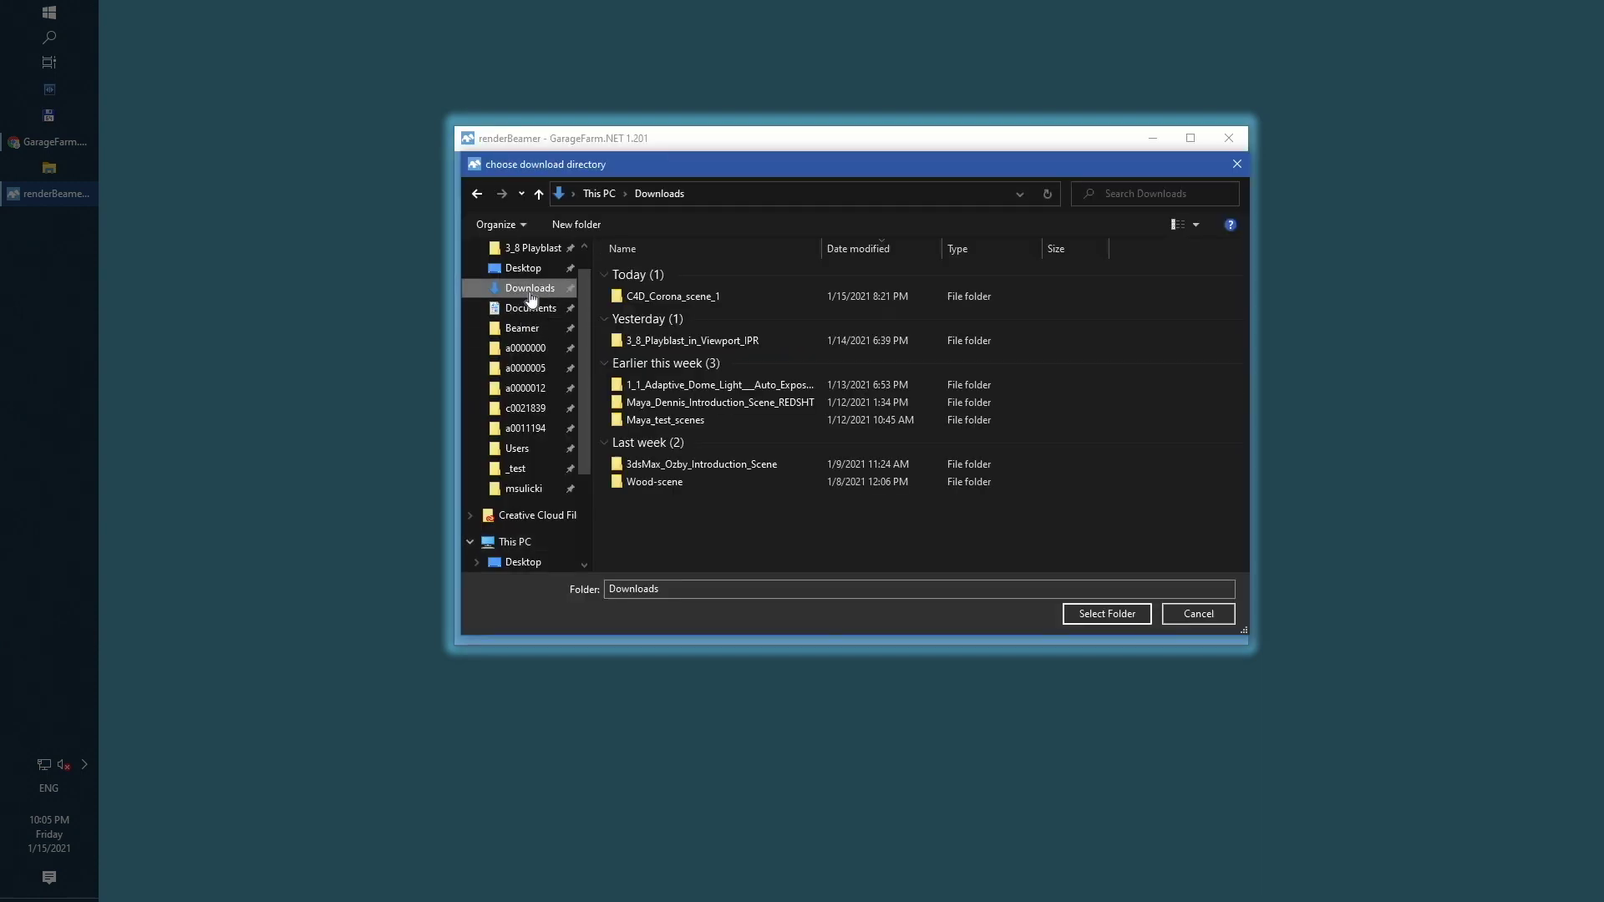
pyautogui.rightClick(998, 532)
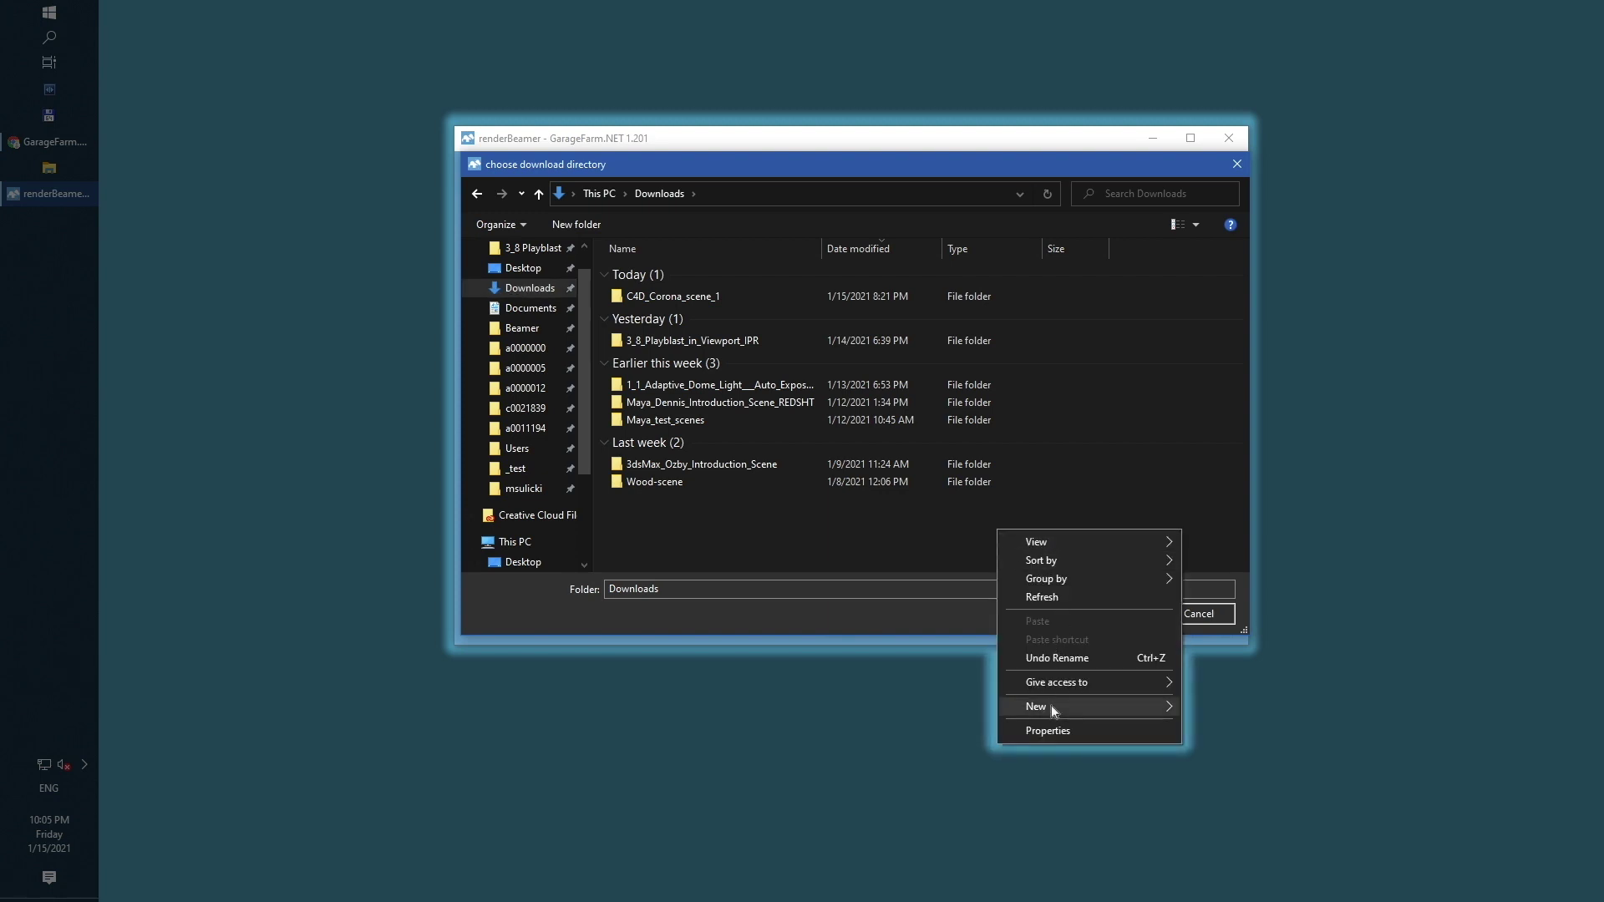
pyautogui.moveTo(1130, 709)
pyautogui.click(1220, 709)
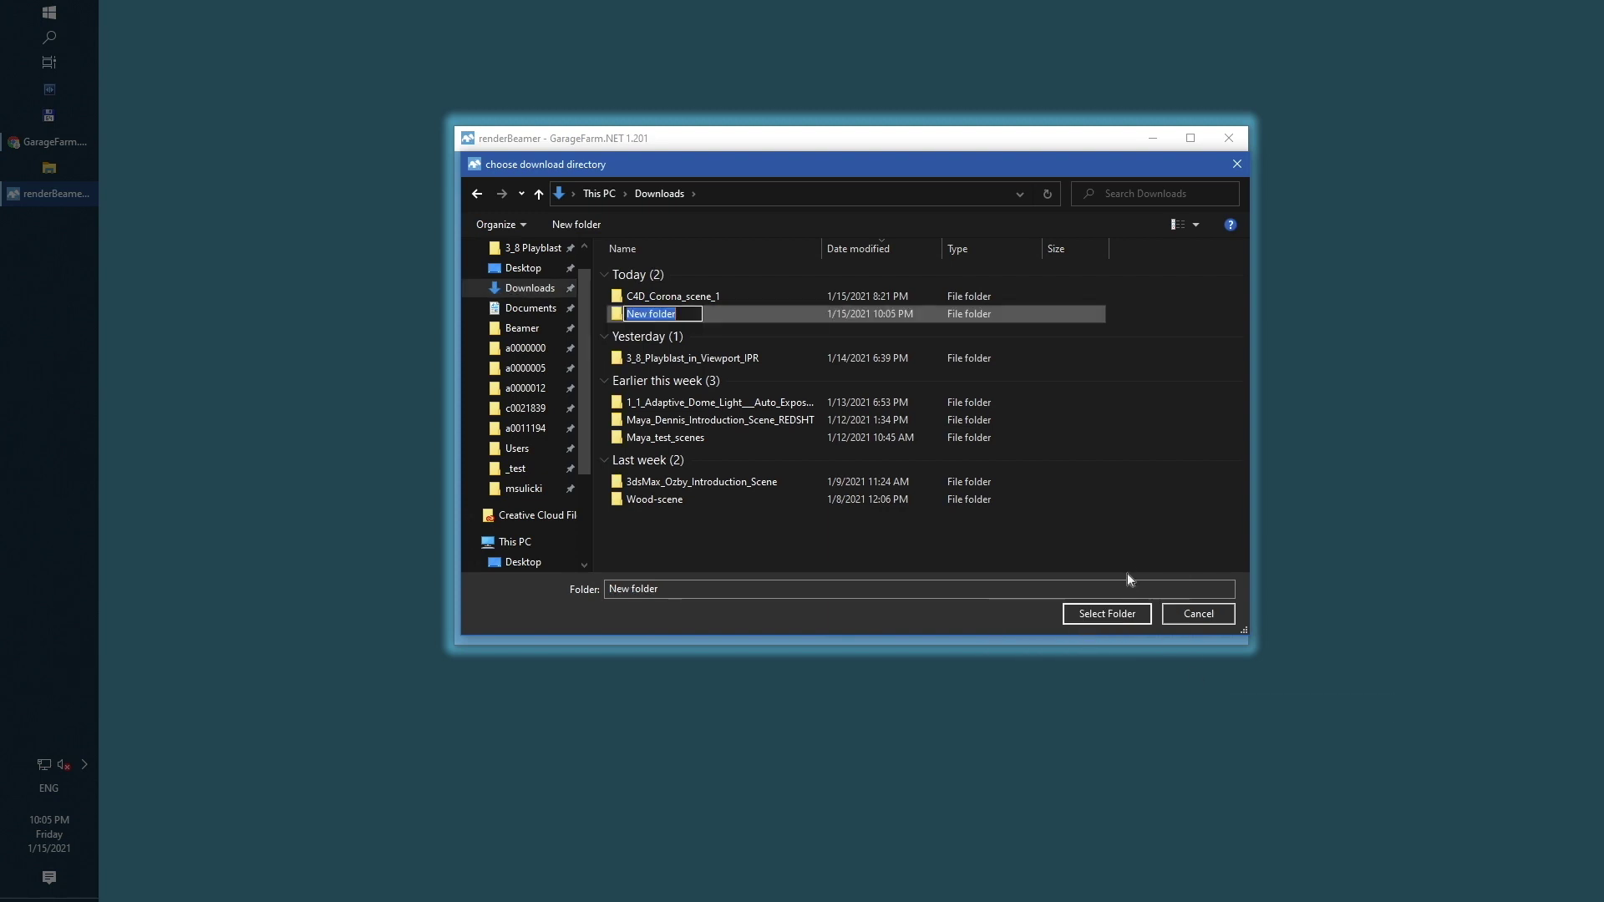
pyautogui.write('GF_Download')
pyautogui.press('Return')
pyautogui.click(1123, 615)
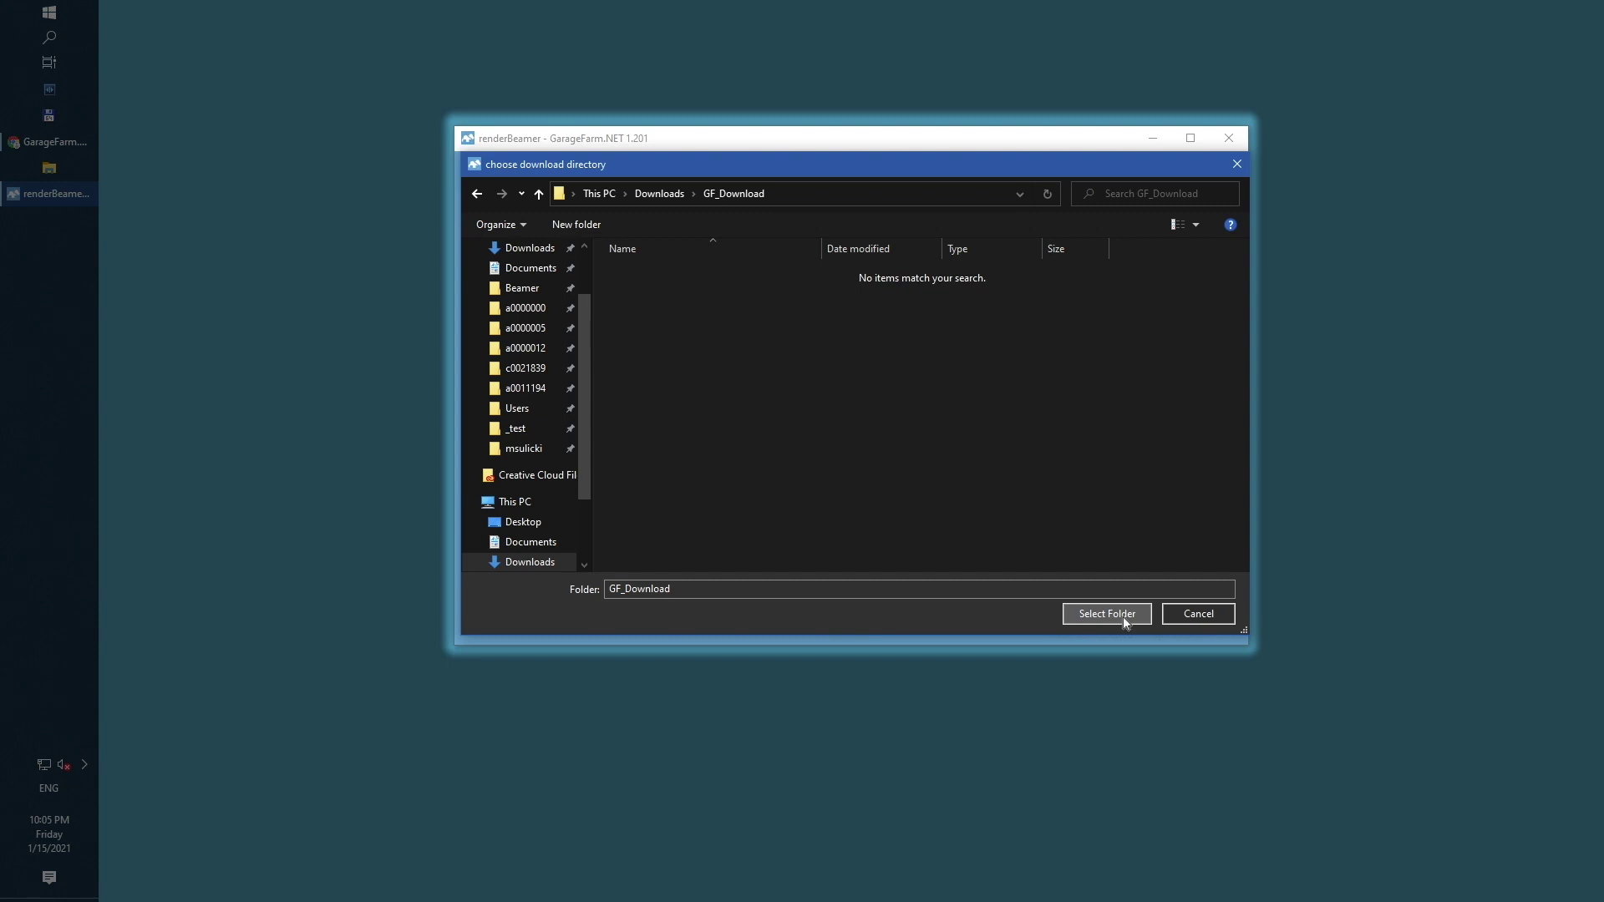
pyautogui.click(1123, 615)
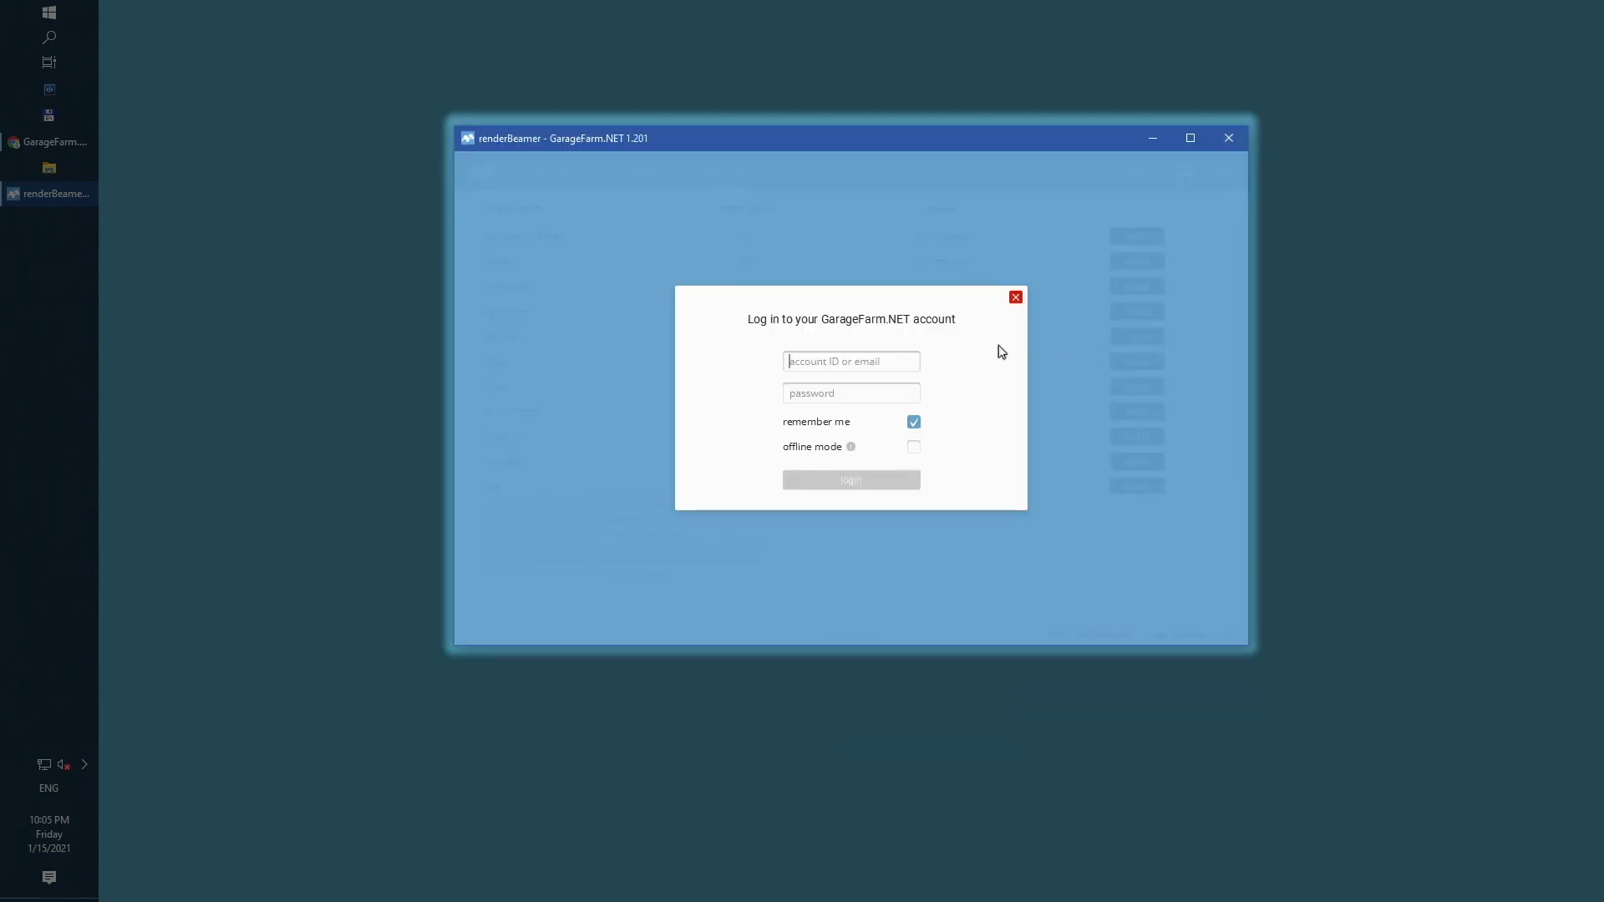
# Log in to renderBeamer by entering the account ID and the account password.
pyautogui.write('a0000005')
pyautogui.press('Tab')
pyautogui.write('••••••••')
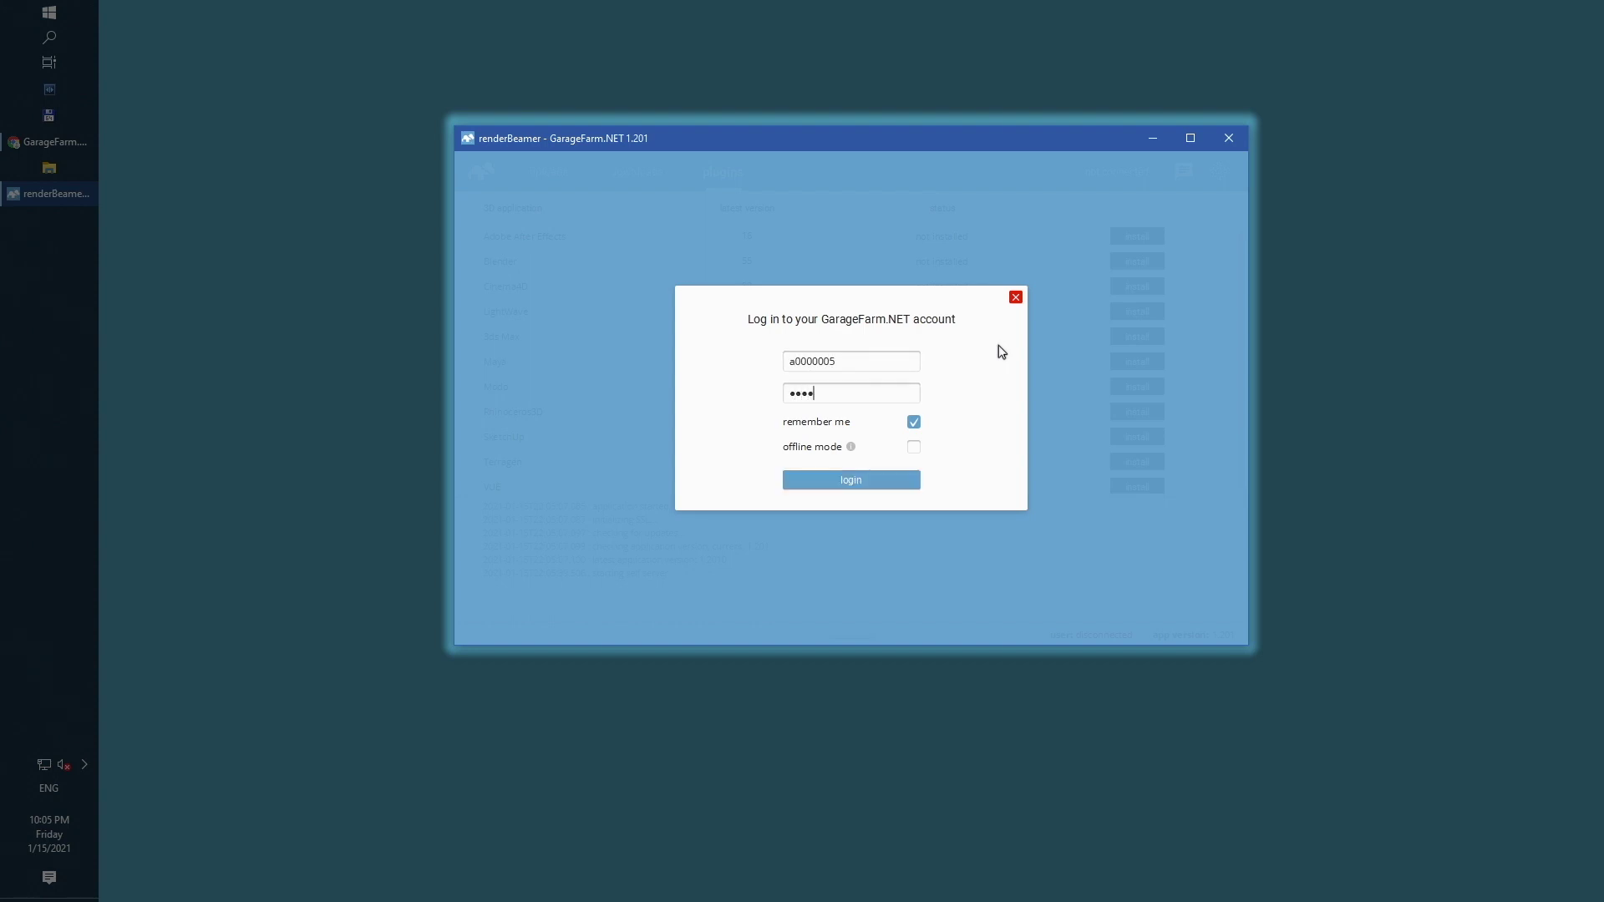
pyautogui.write('••••')
pyautogui.click(872, 490)
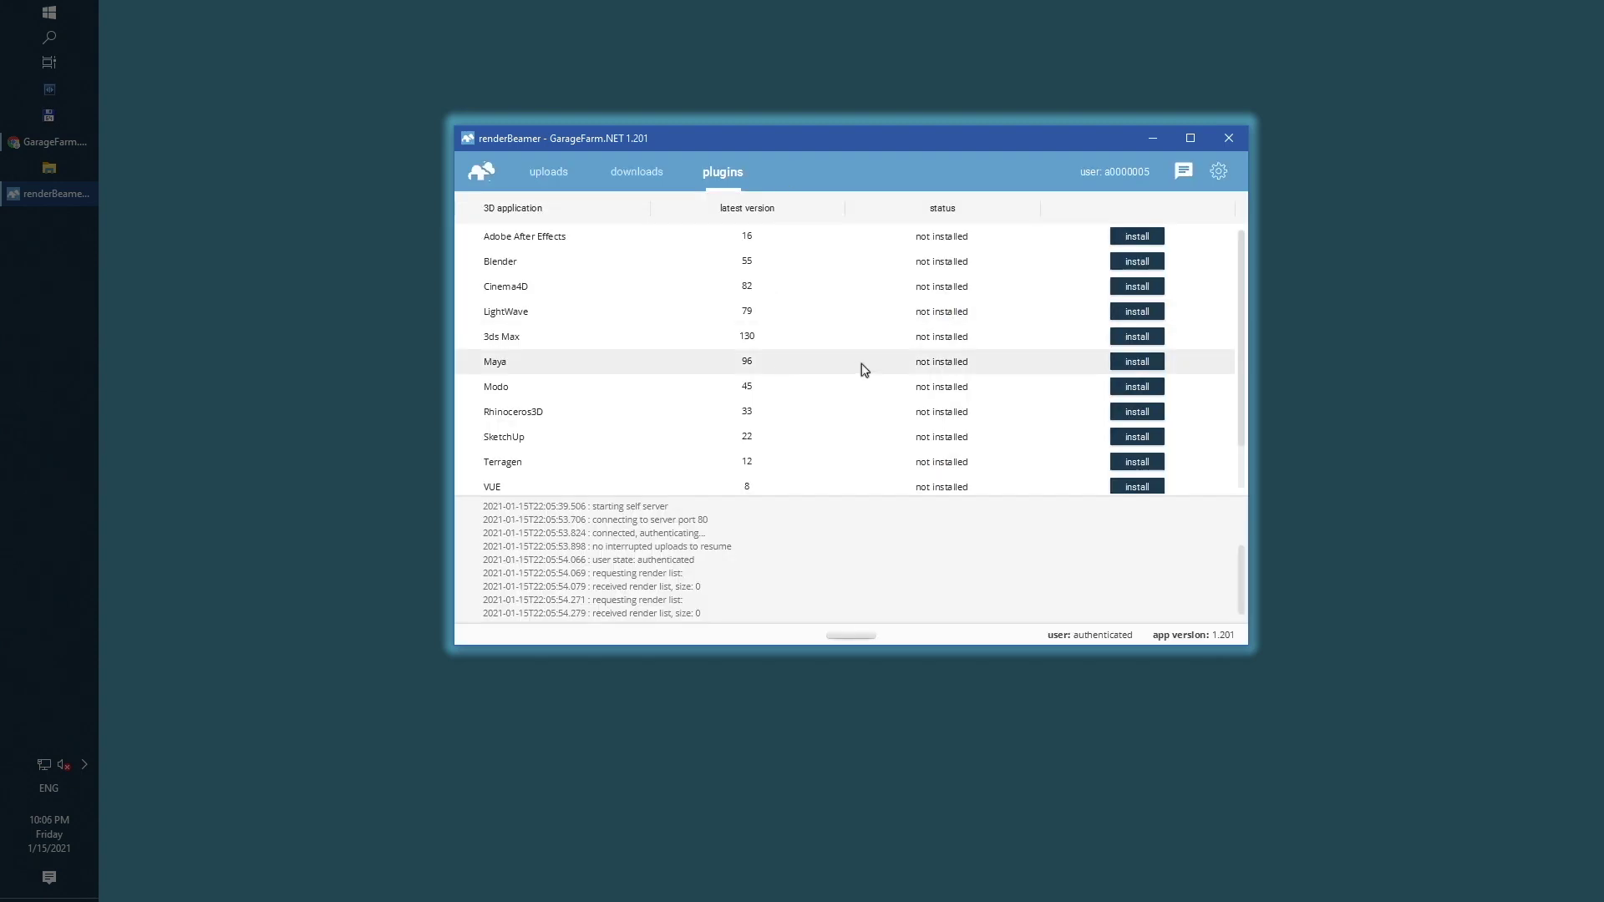
# Install the renderBeamer plugin for Maya.
pyautogui.click(1155, 364)
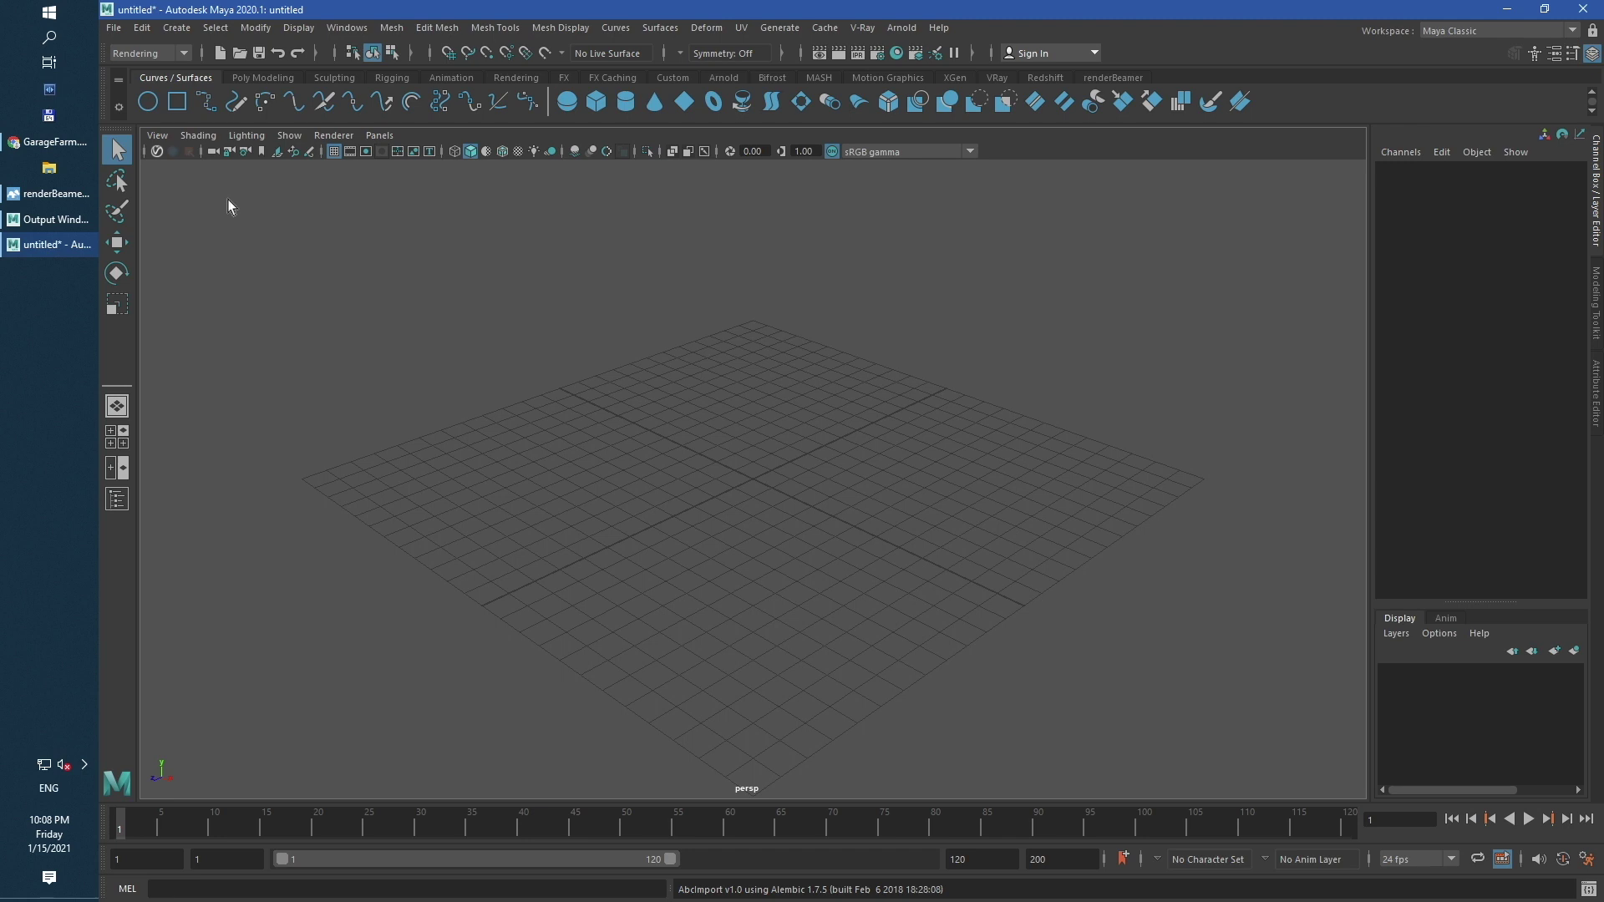
# Set the Maya_renderBeamer folder in Documents as the current Maya project.
pyautogui.click(113, 28)
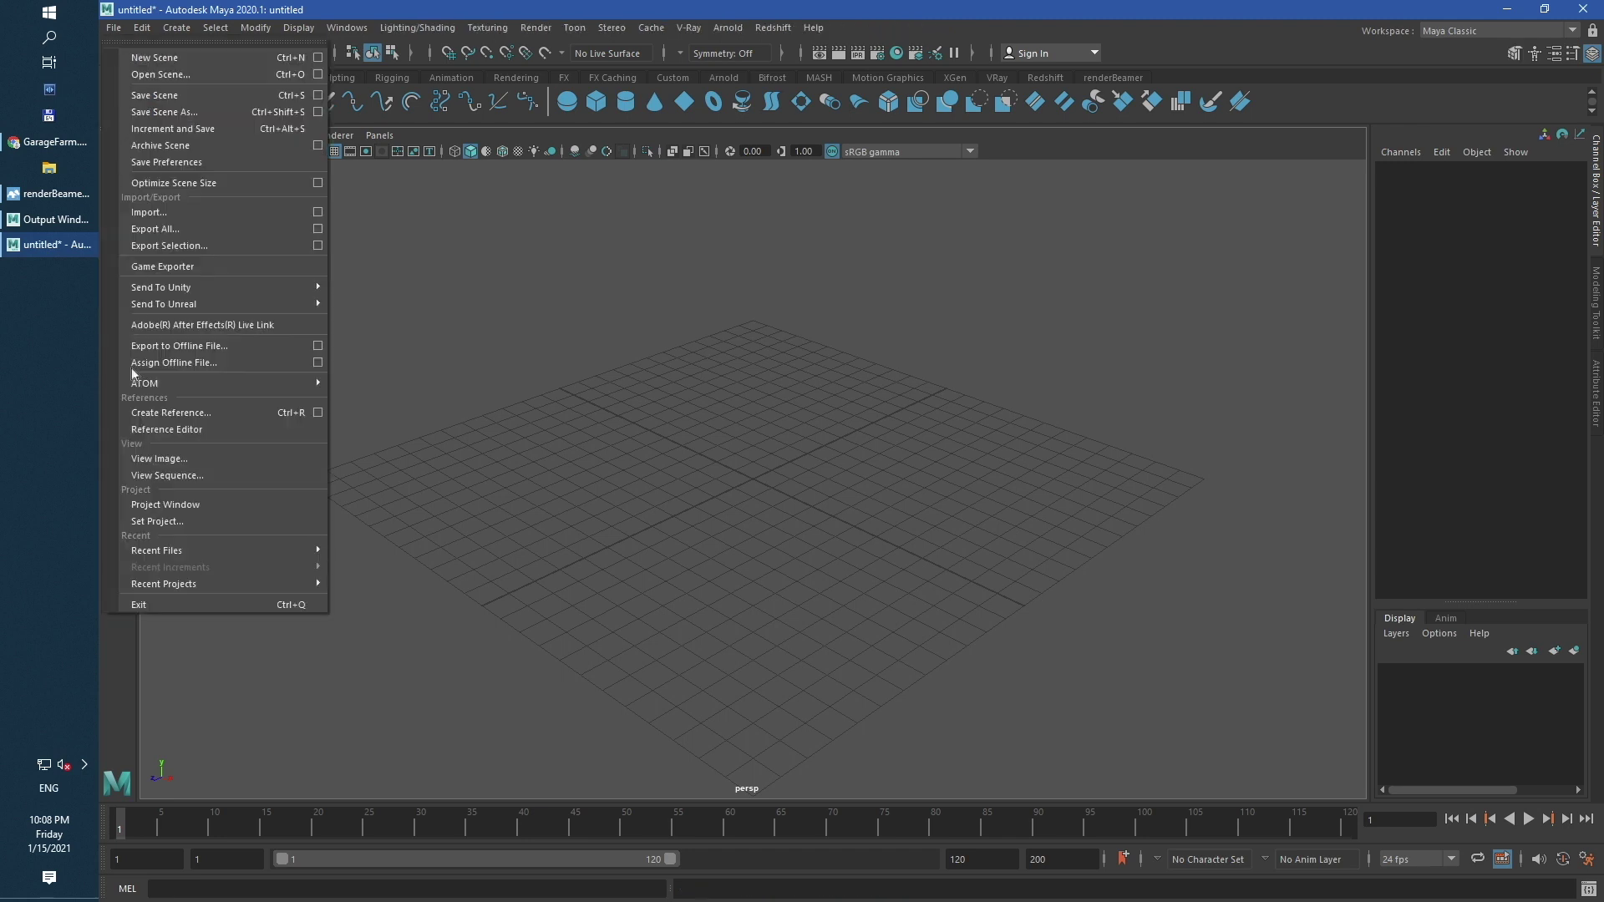
pyautogui.click(144, 521)
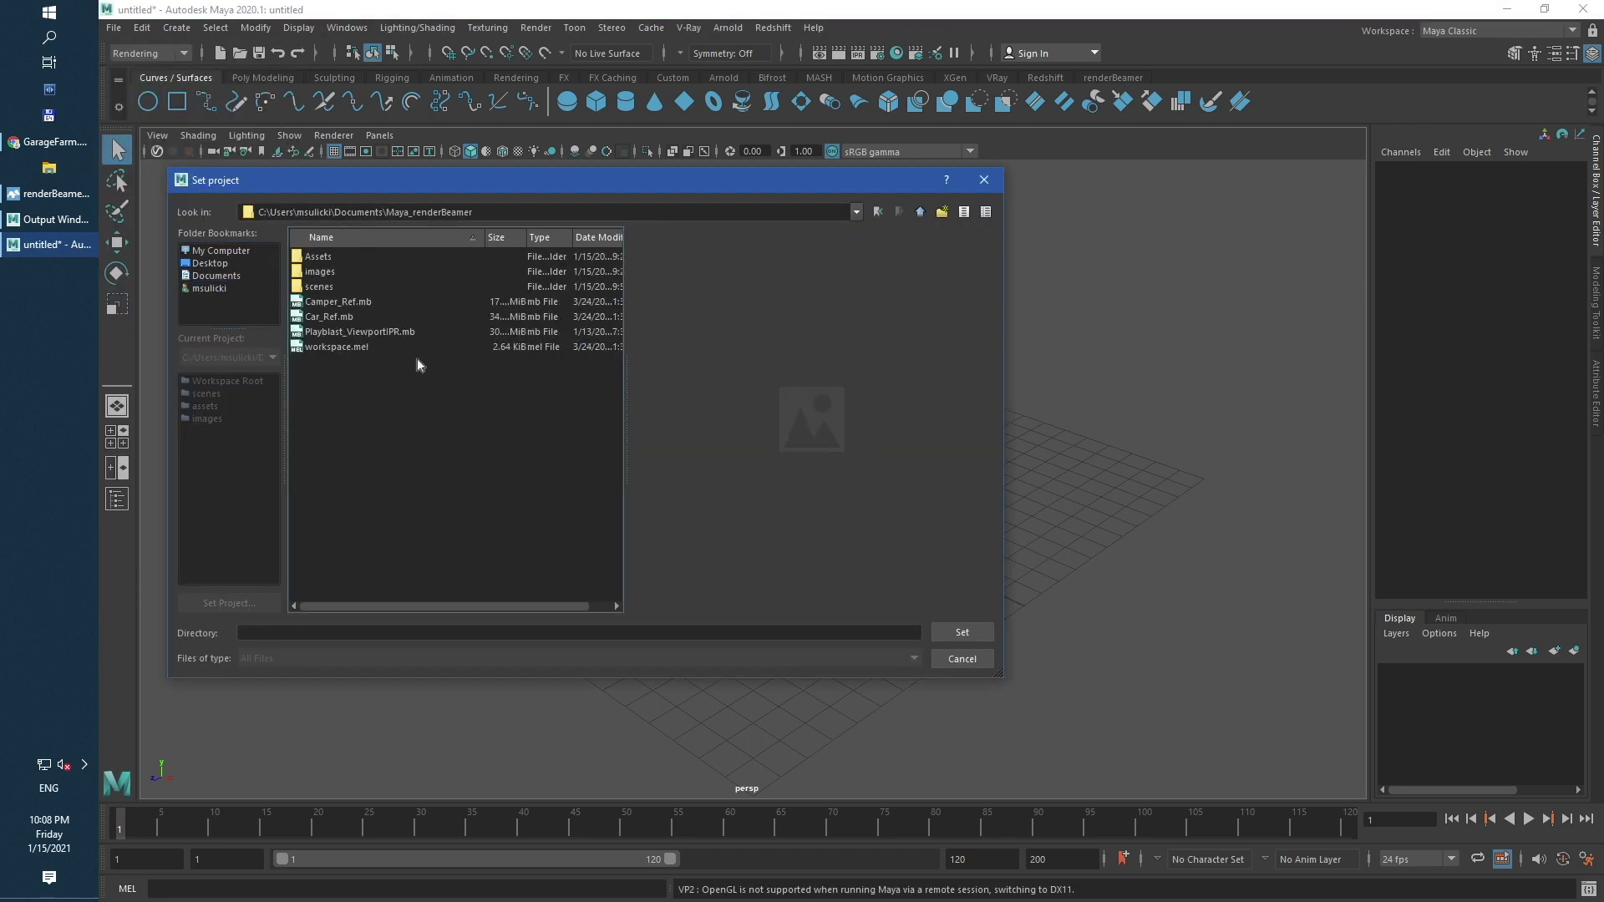
pyautogui.click(973, 633)
# Open the scene Maya_renderBeamer.mb from the project's scenes folder.
pyautogui.click(112, 28)
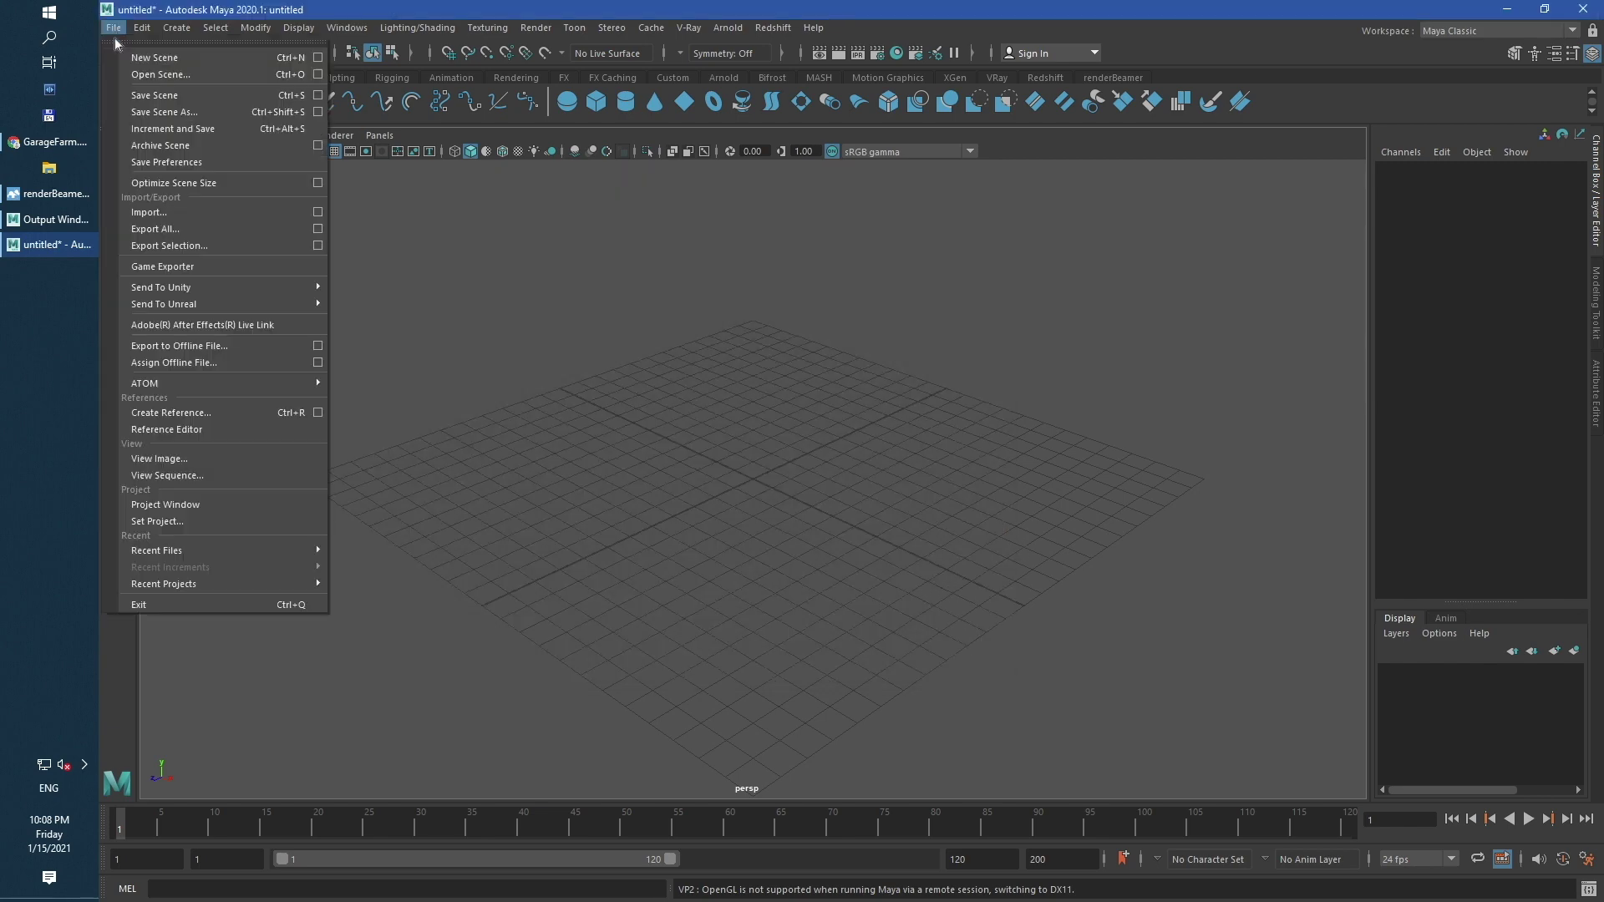
pyautogui.click(128, 77)
pyautogui.click(518, 257)
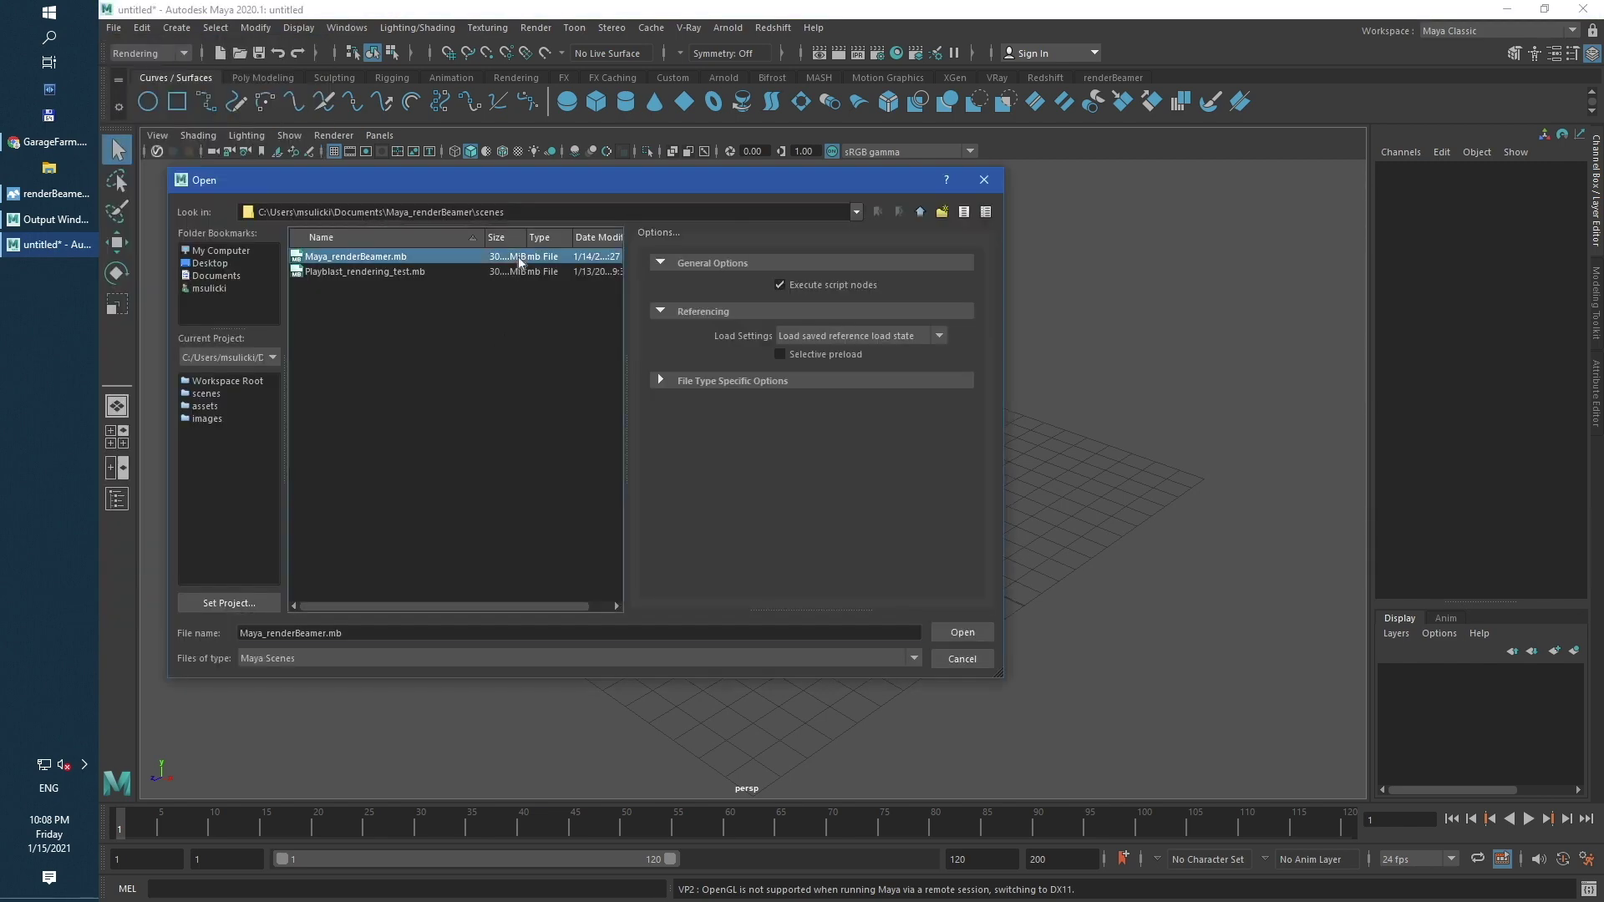
pyautogui.click(953, 631)
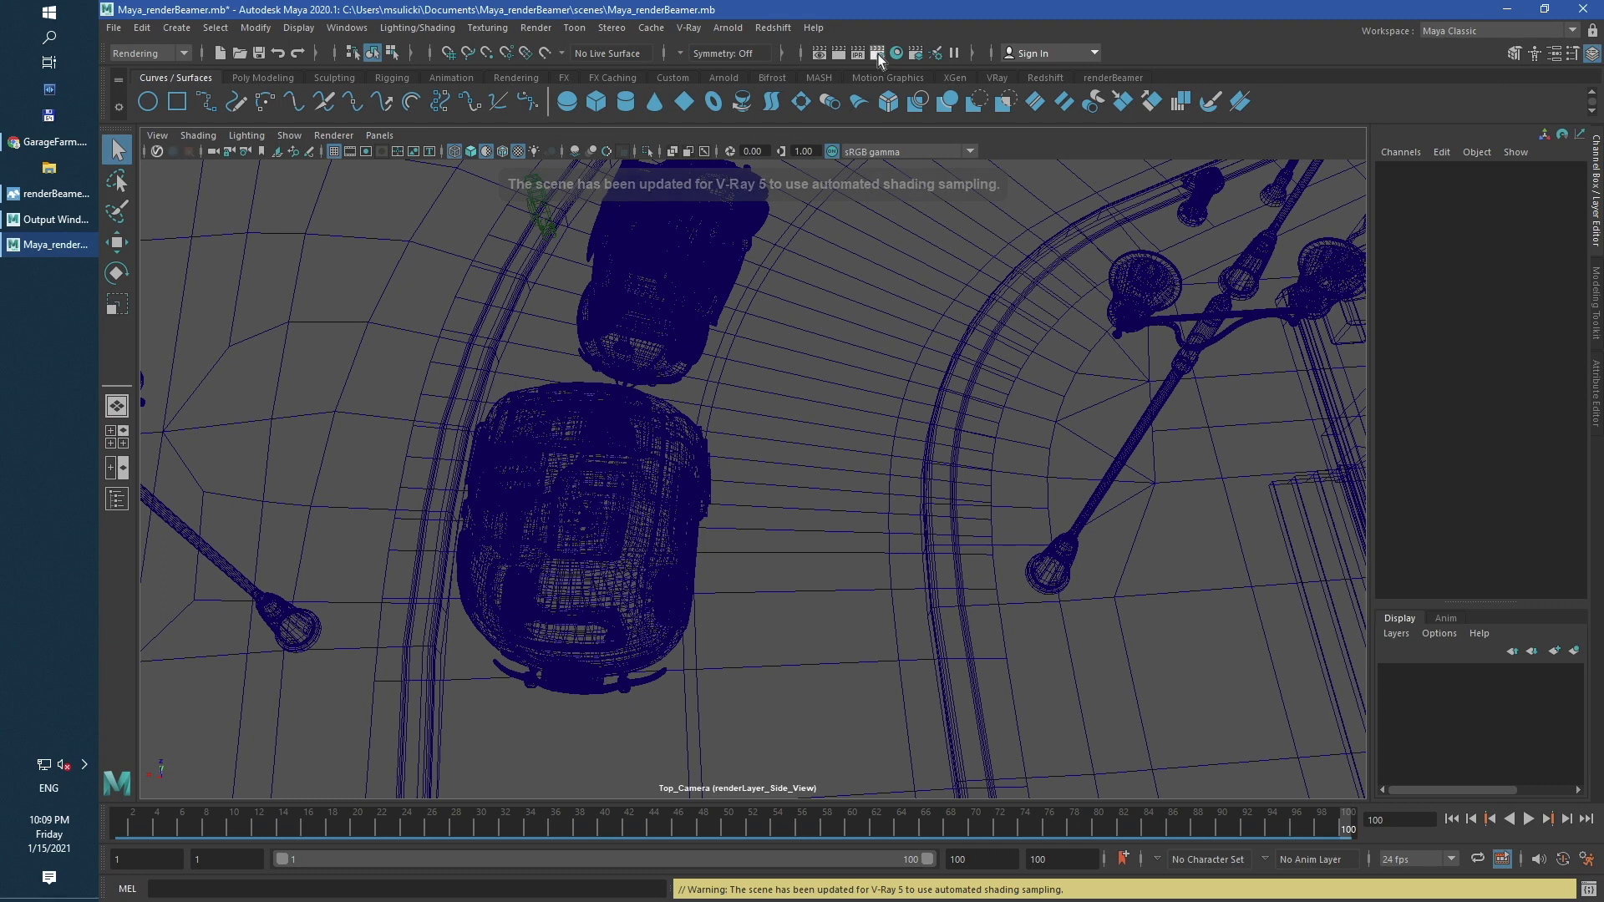
# Open the render settings and go through the render layers renderLayer_Top_View, renderLayer_Main and renderLayer_Side_View.
pyautogui.click(878, 53)
pyautogui.click(981, 249)
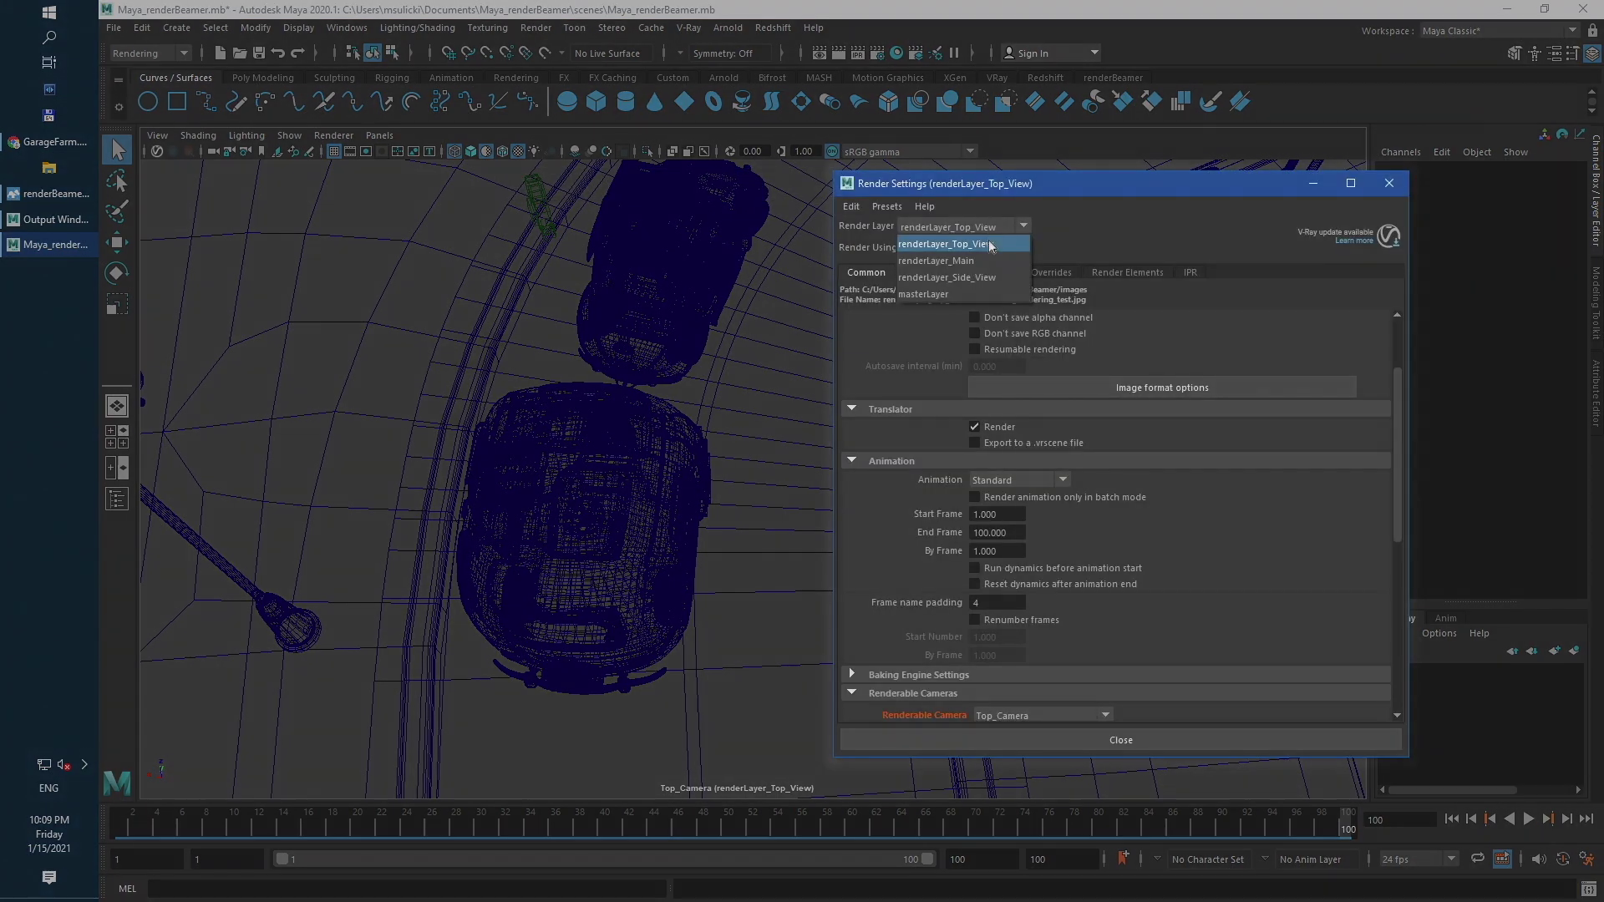
pyautogui.click(982, 249)
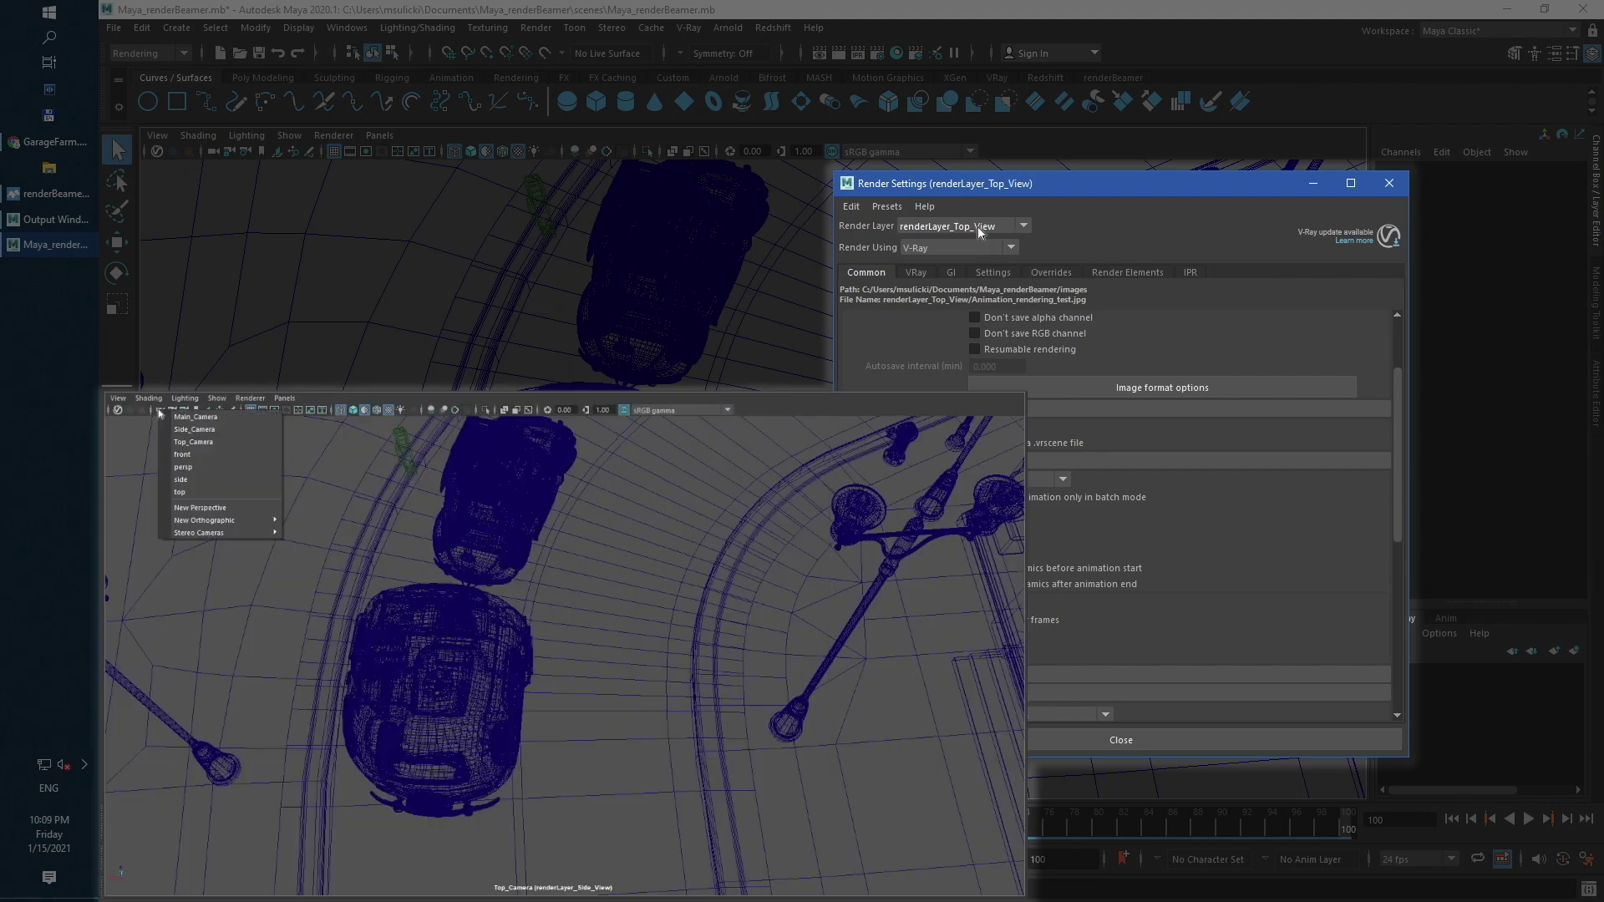
pyautogui.click(981, 231)
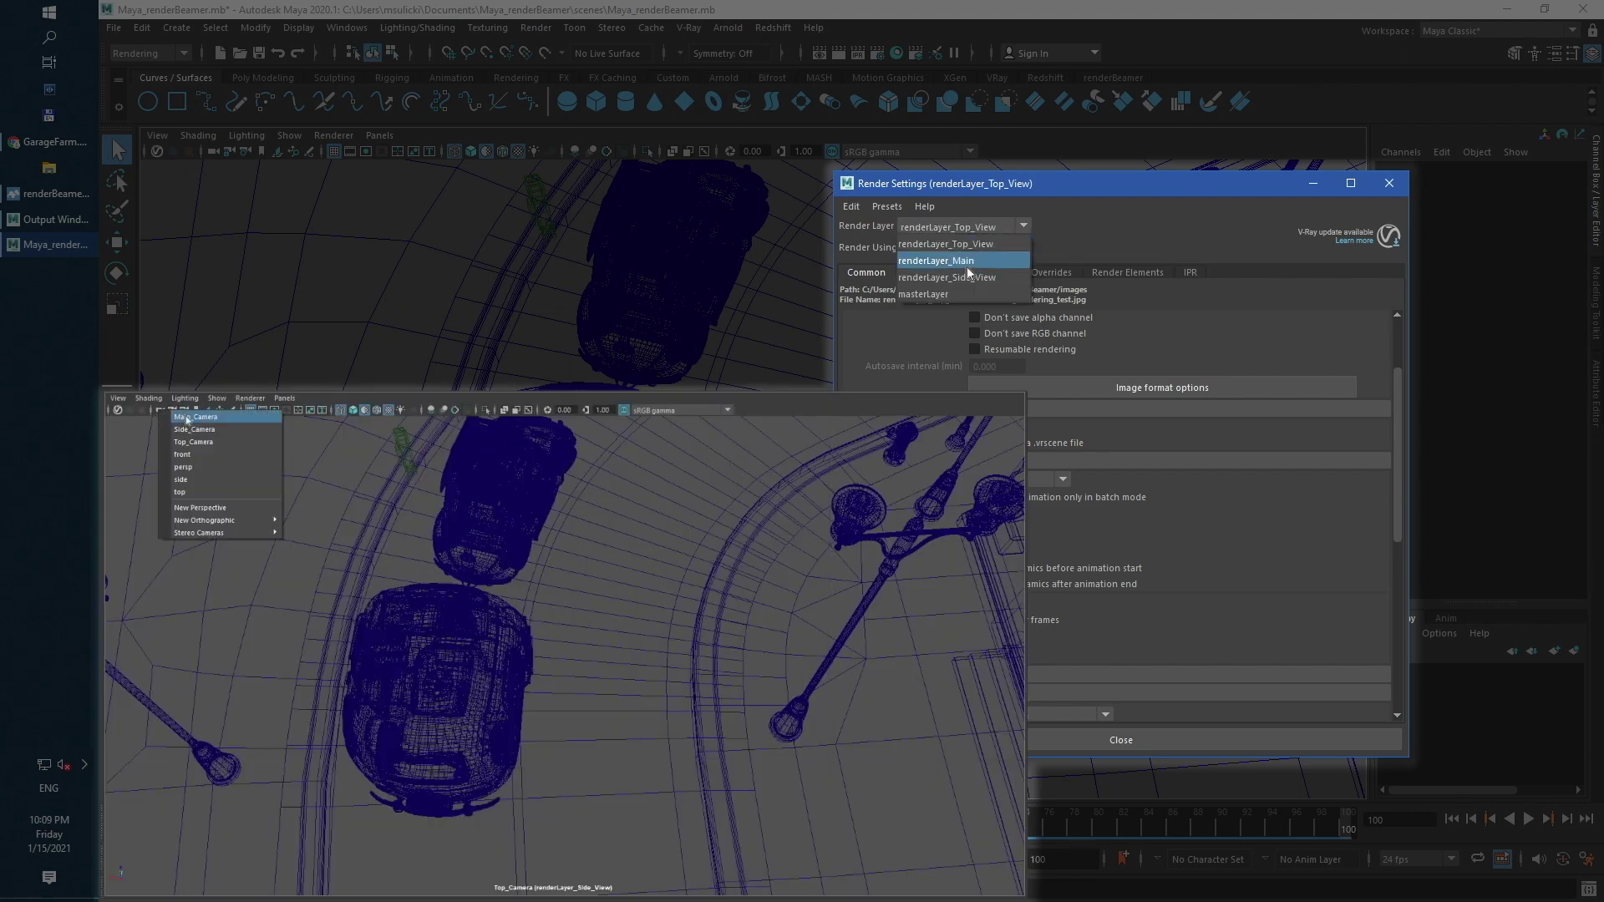
pyautogui.click(968, 259)
pyautogui.click(952, 224)
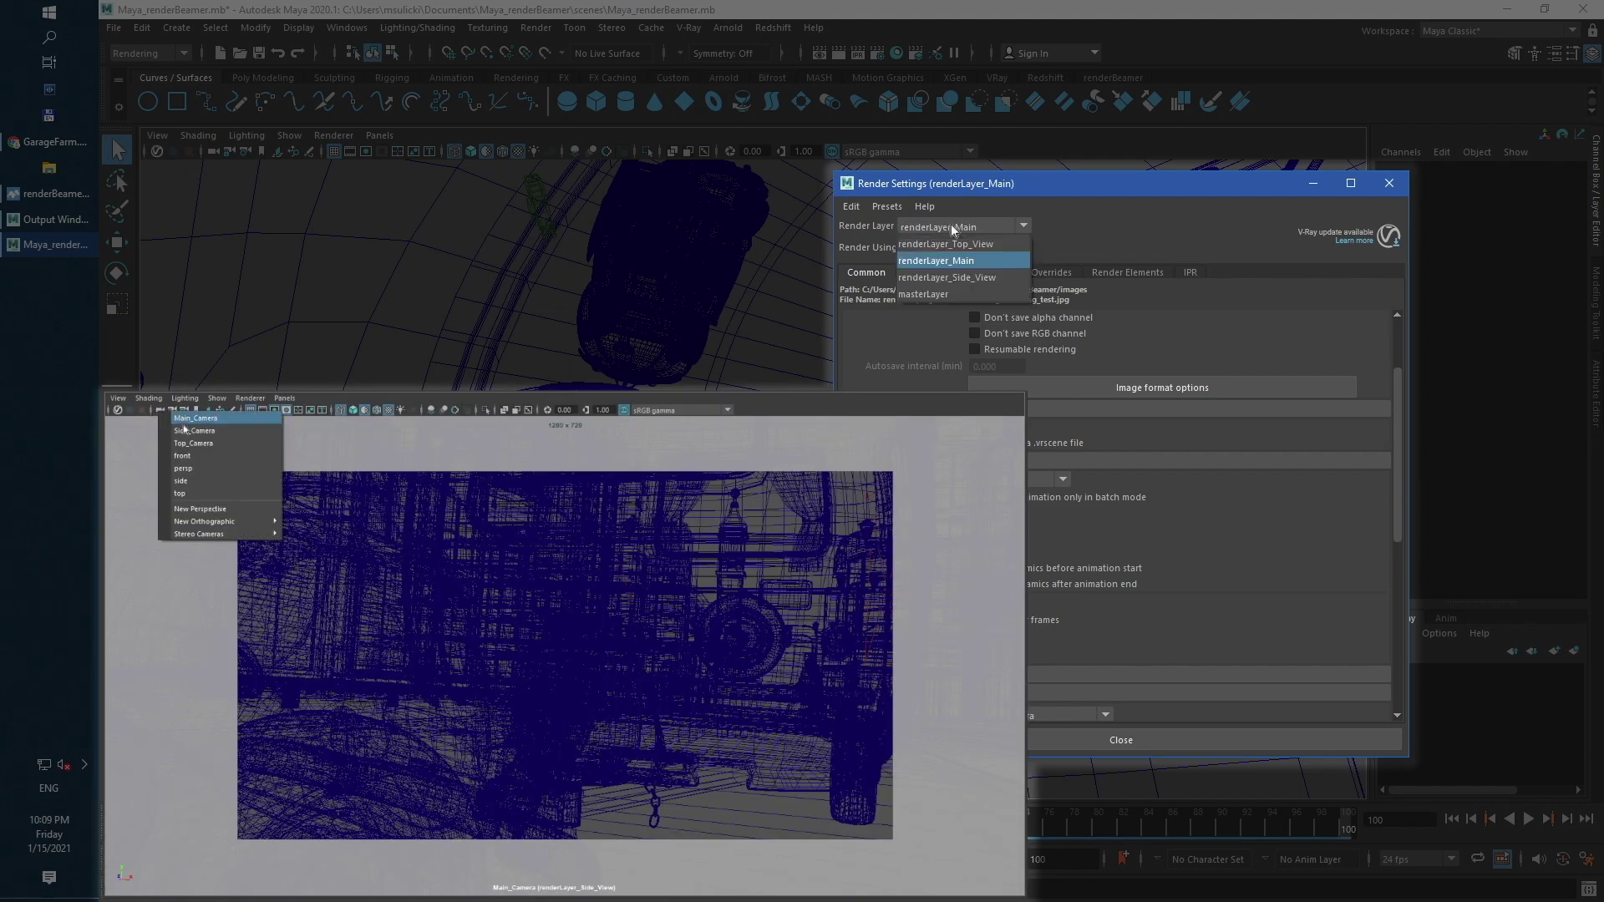
pyautogui.click(945, 278)
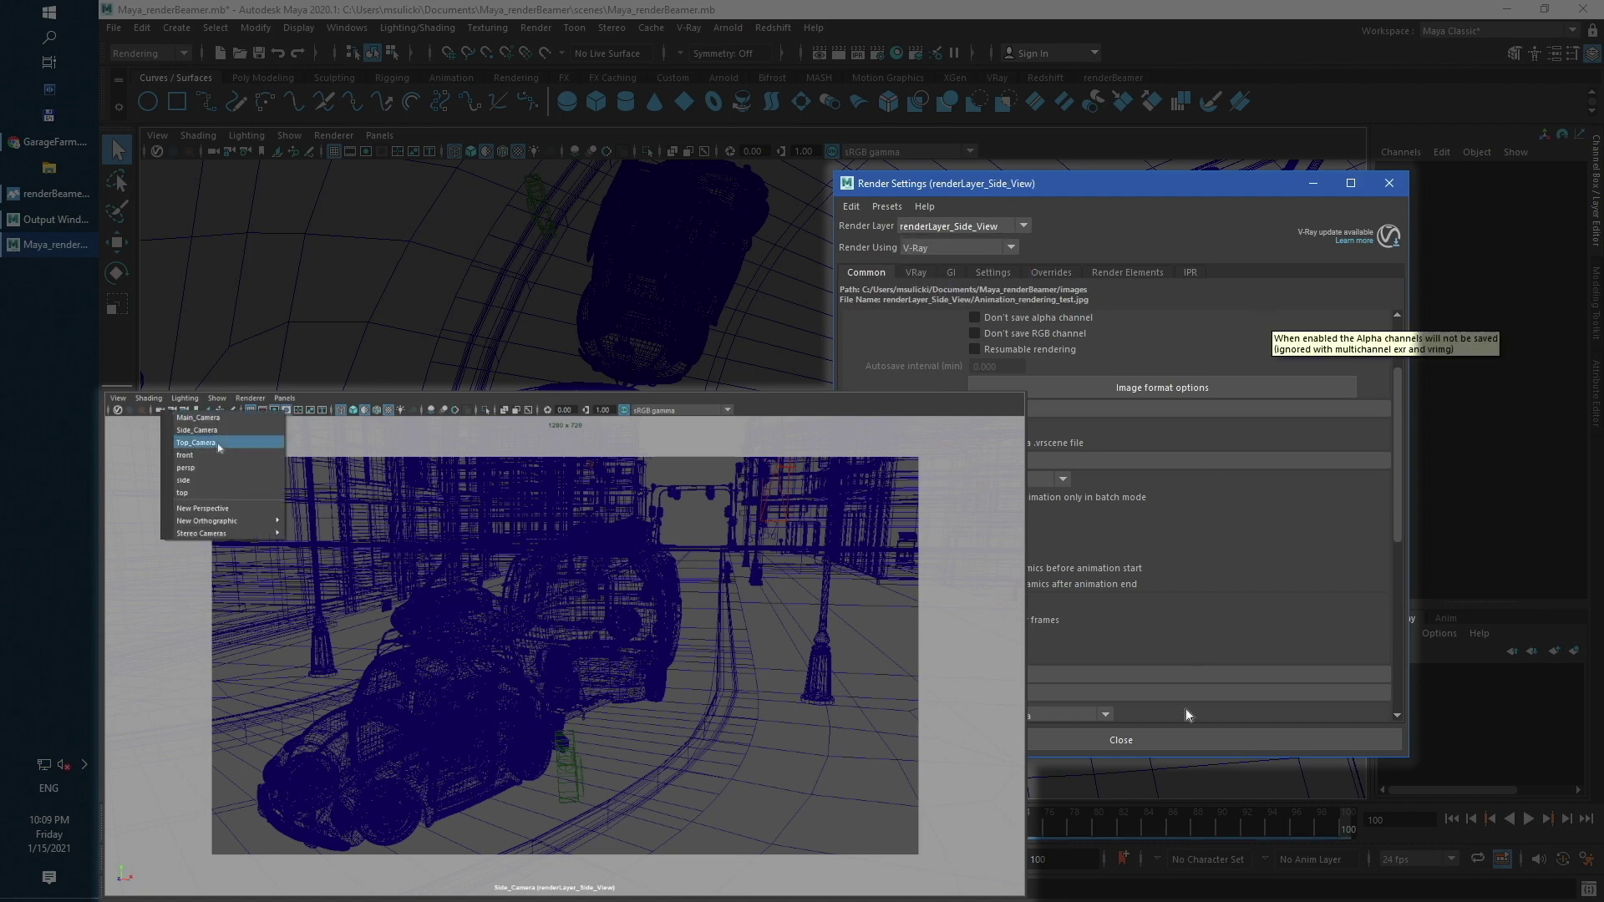
# Examine the common render options, the V-Ray image sampler settings and the GI light cache preset.
pyautogui.moveTo(1402, 521); pyautogui.dragTo(1416, 407)
pyautogui.click(912, 272)
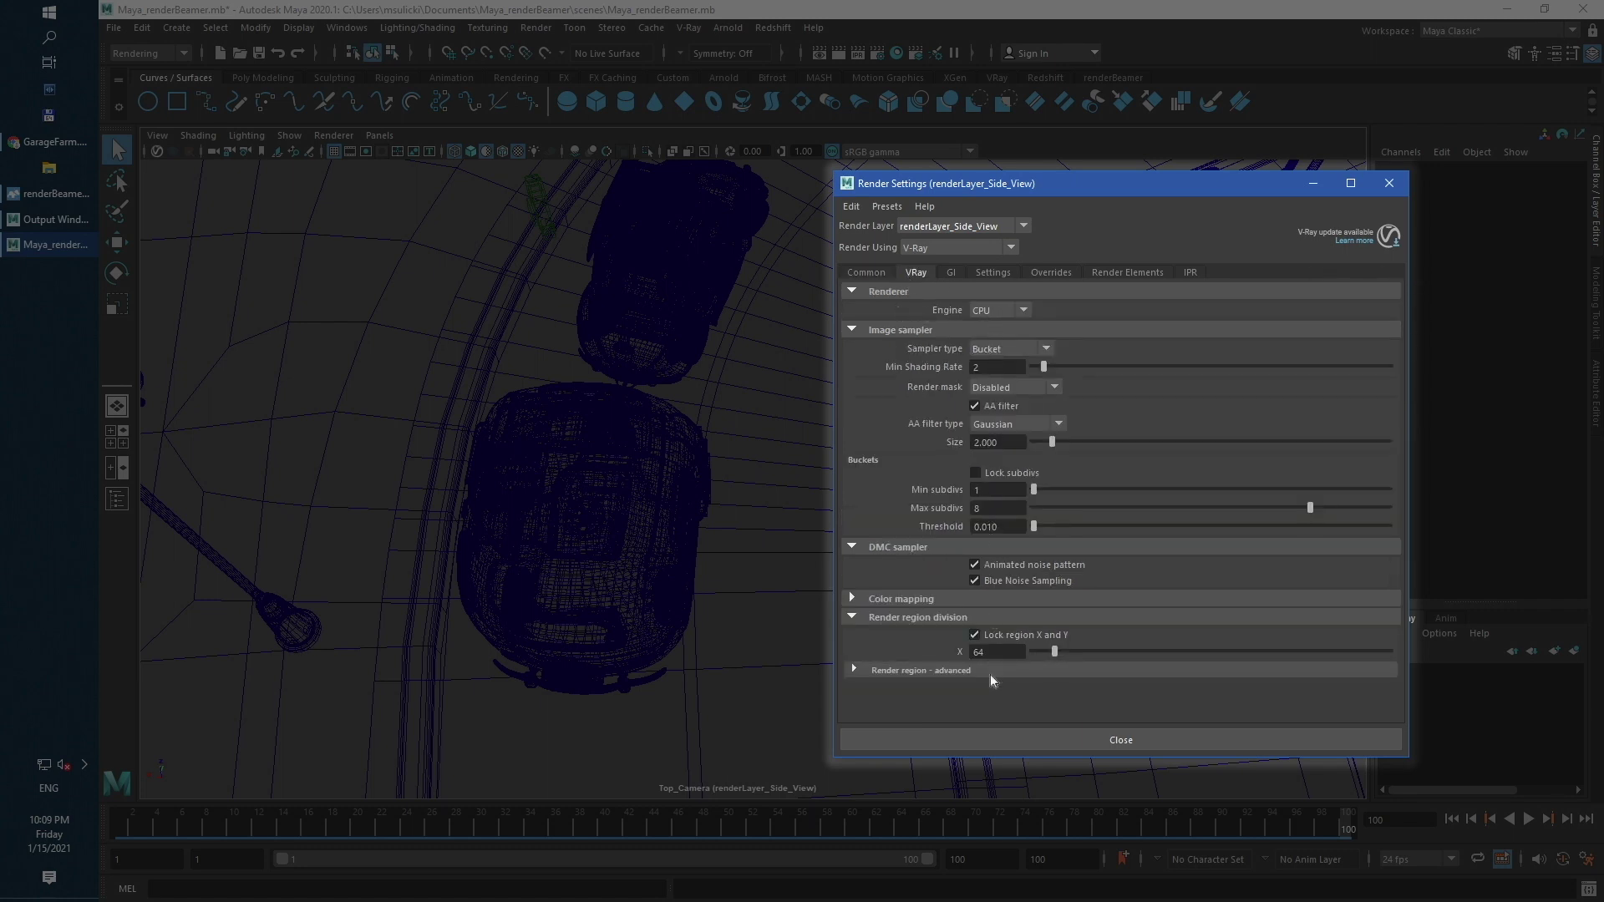
pyautogui.click(954, 271)
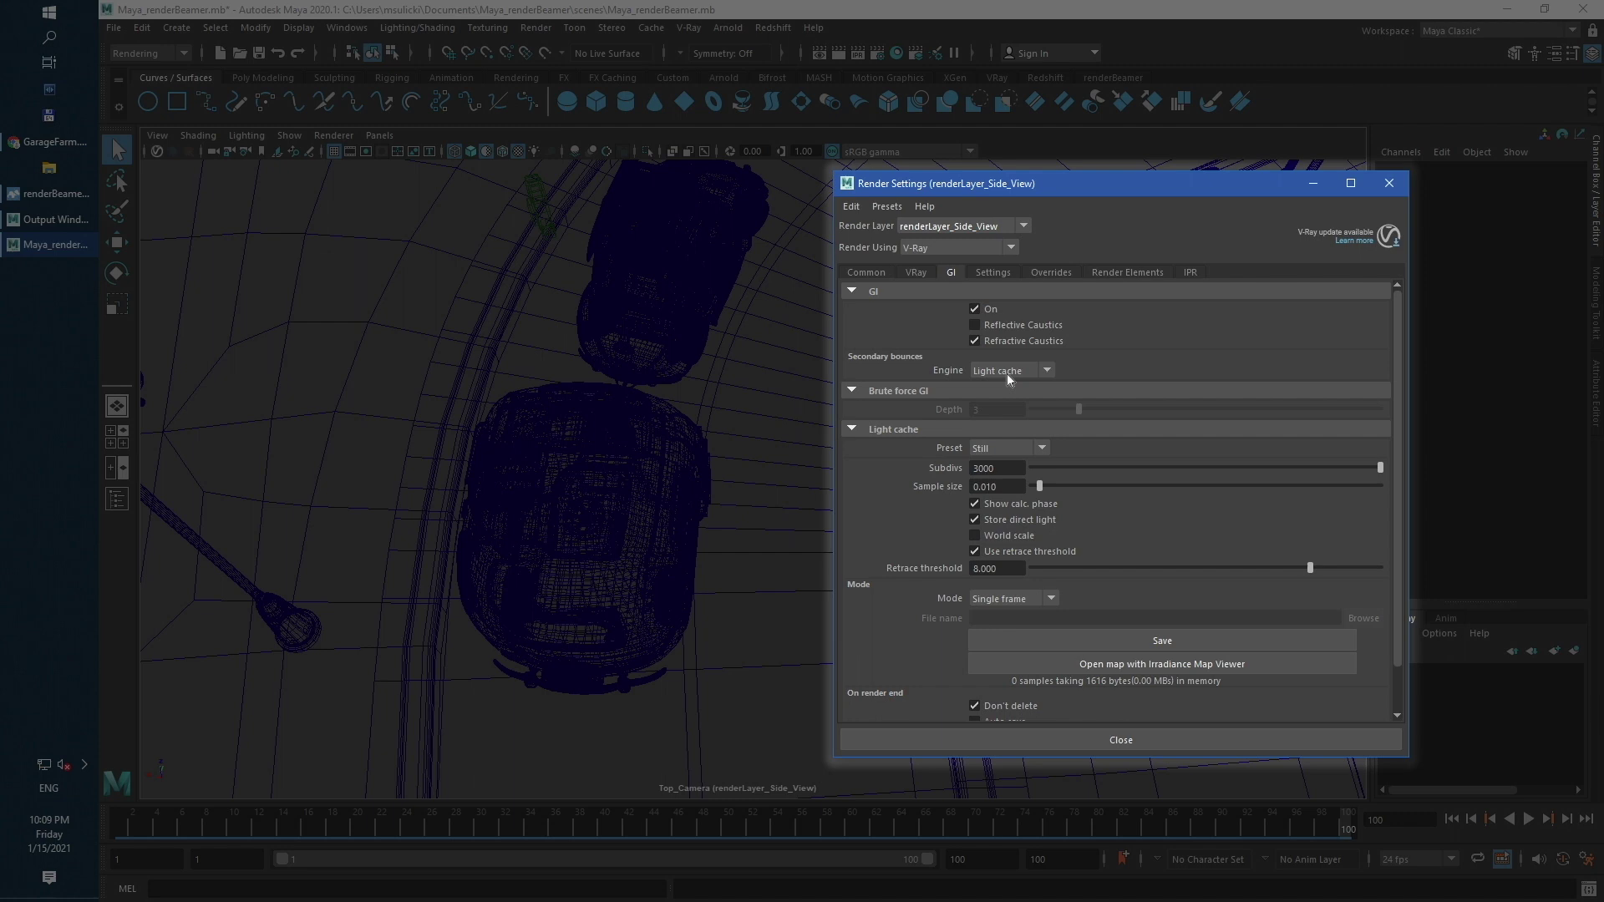
pyautogui.click(998, 443)
pyautogui.click(996, 483)
# Examine the V-Ray system settings and overrides, and look through the list of added render elements.
pyautogui.click(994, 273)
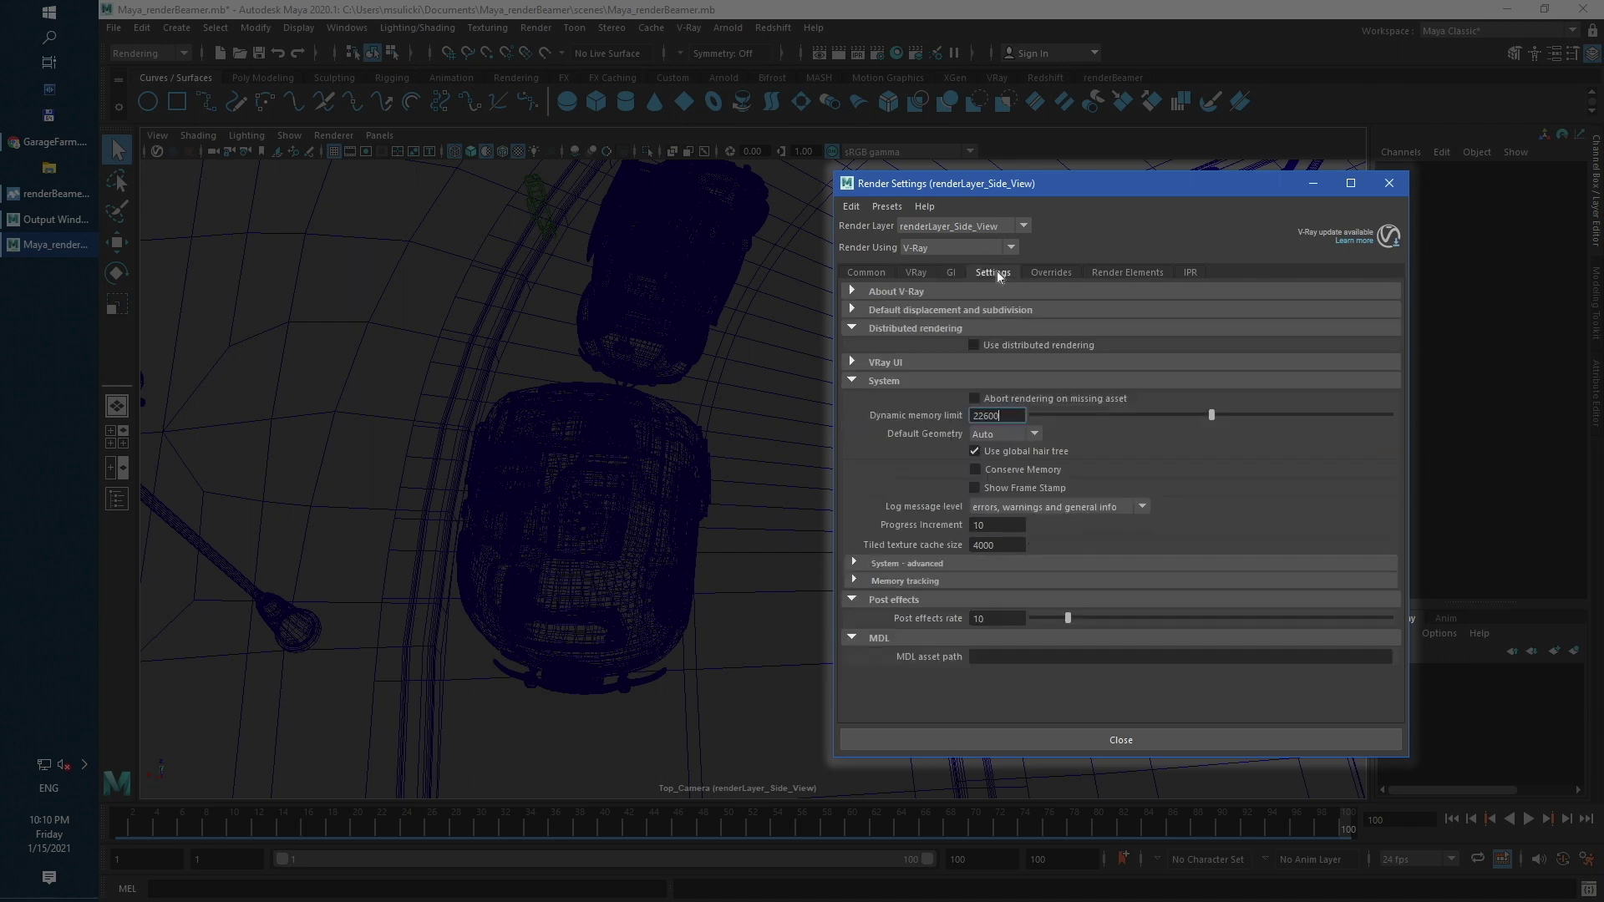
pyautogui.click(1038, 273)
pyautogui.click(1128, 273)
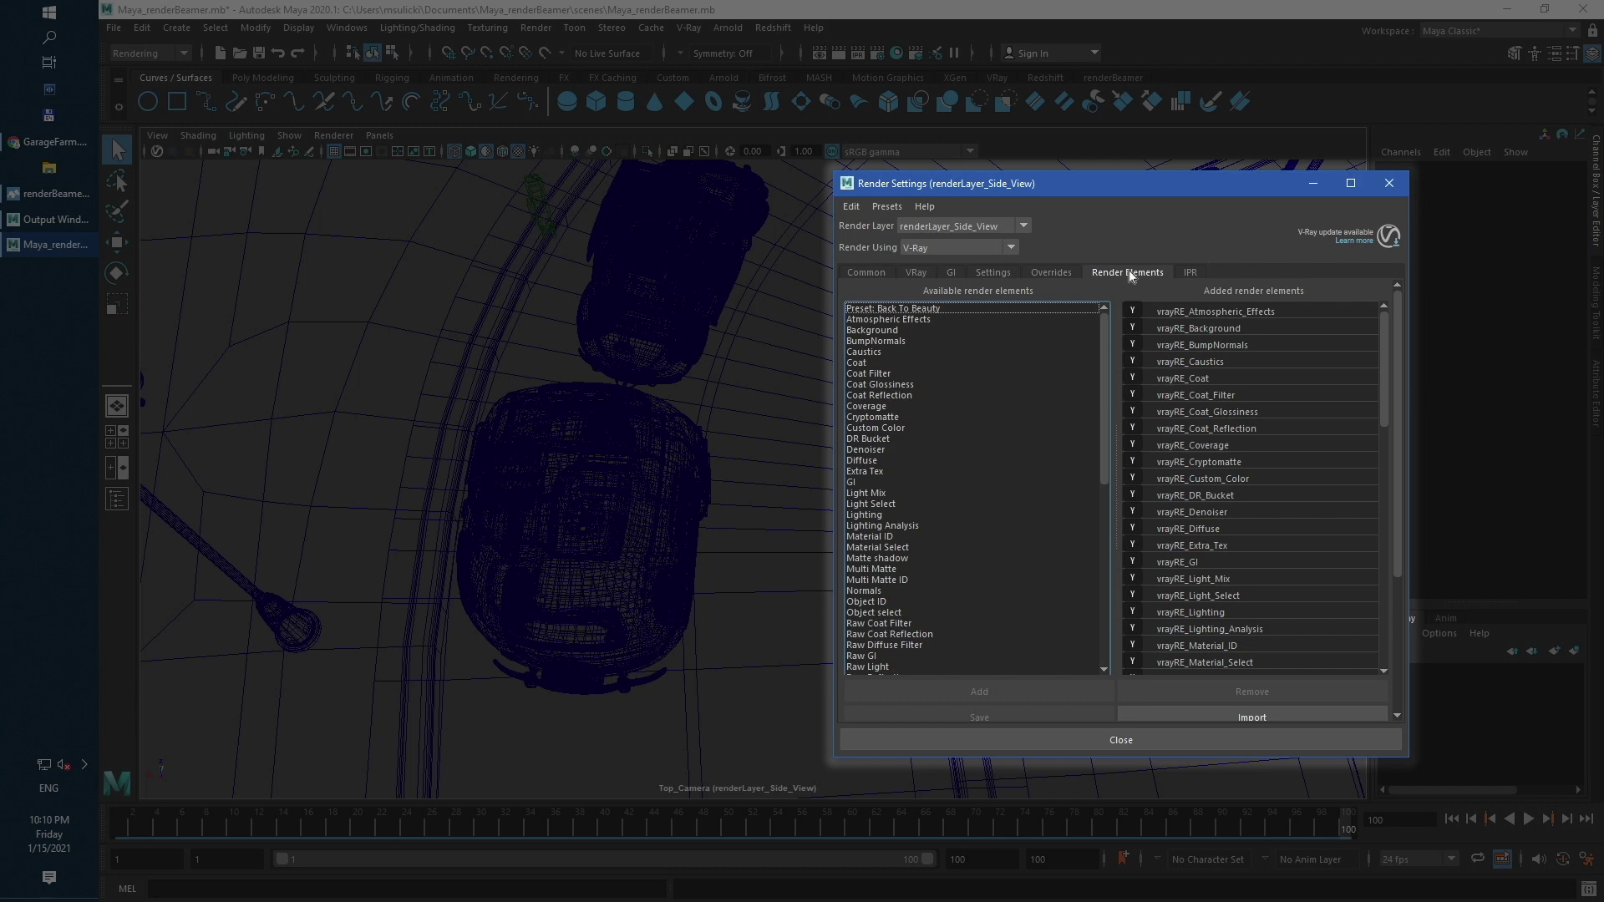
pyautogui.moveTo(1386, 369); pyautogui.dragTo(1390, 394)
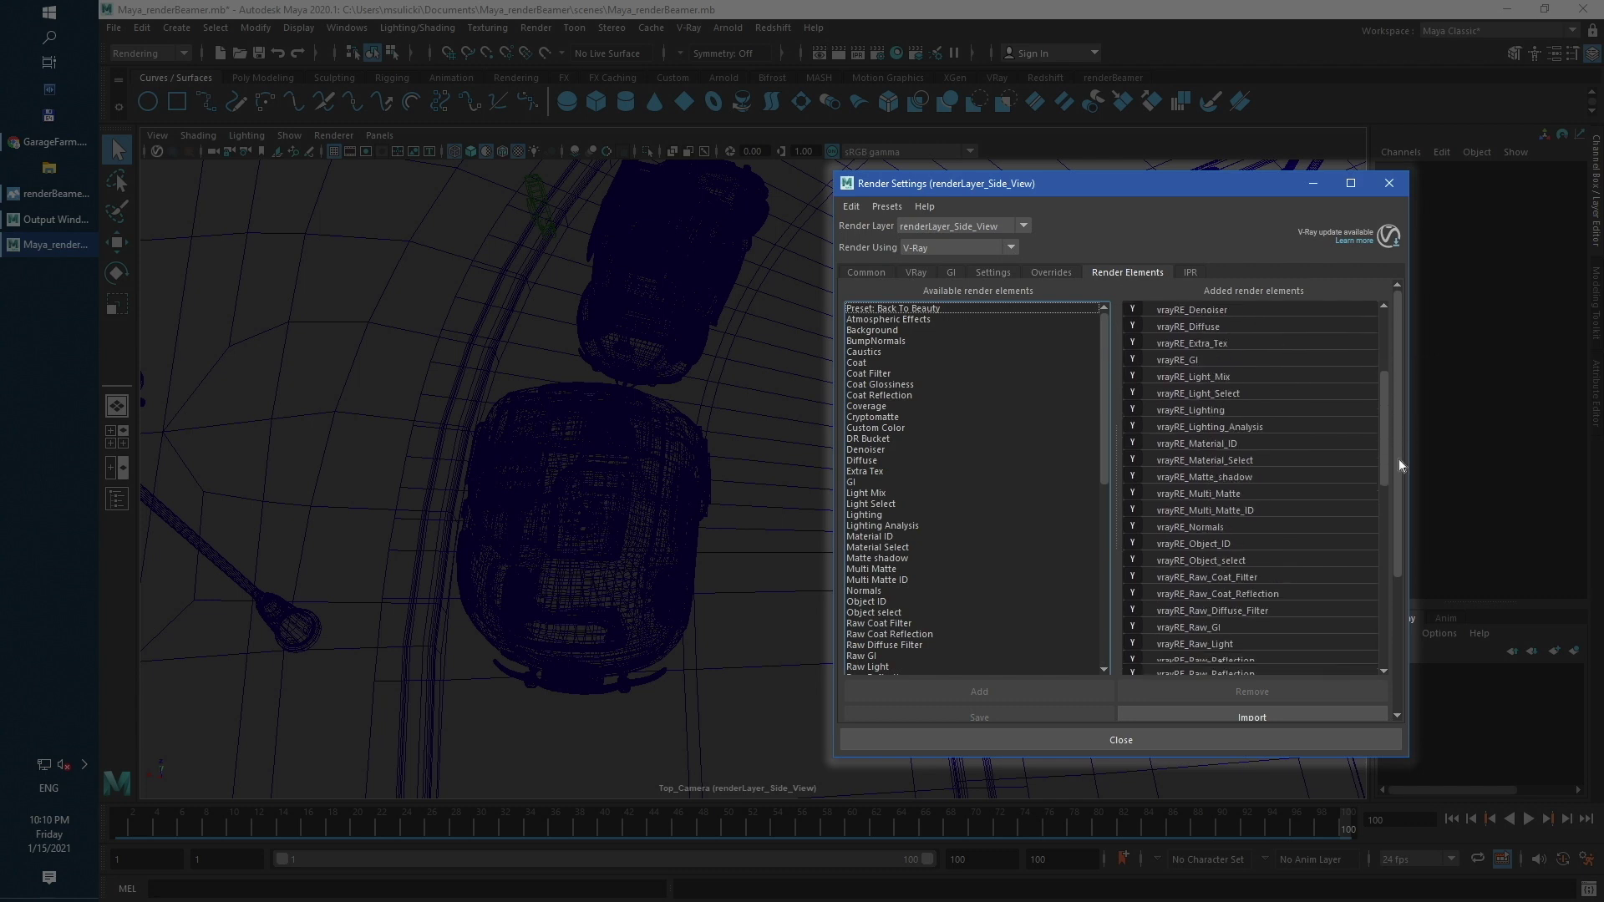
pyautogui.moveTo(1397, 465); pyautogui.dragTo(1406, 630)
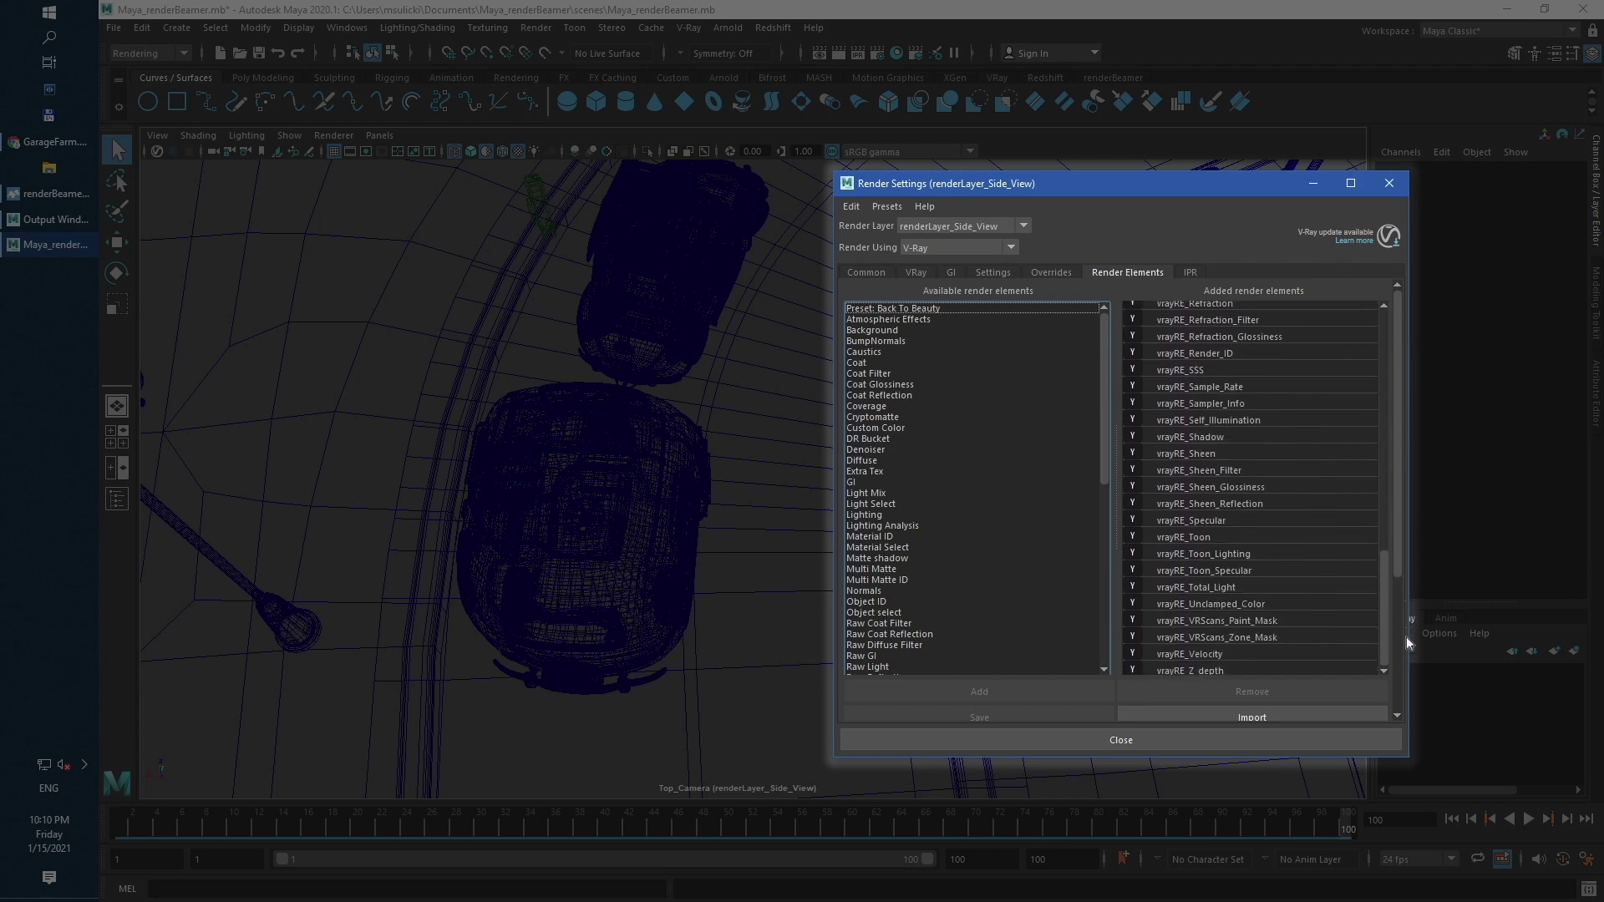
pyautogui.scroll(8, 1377, 366)
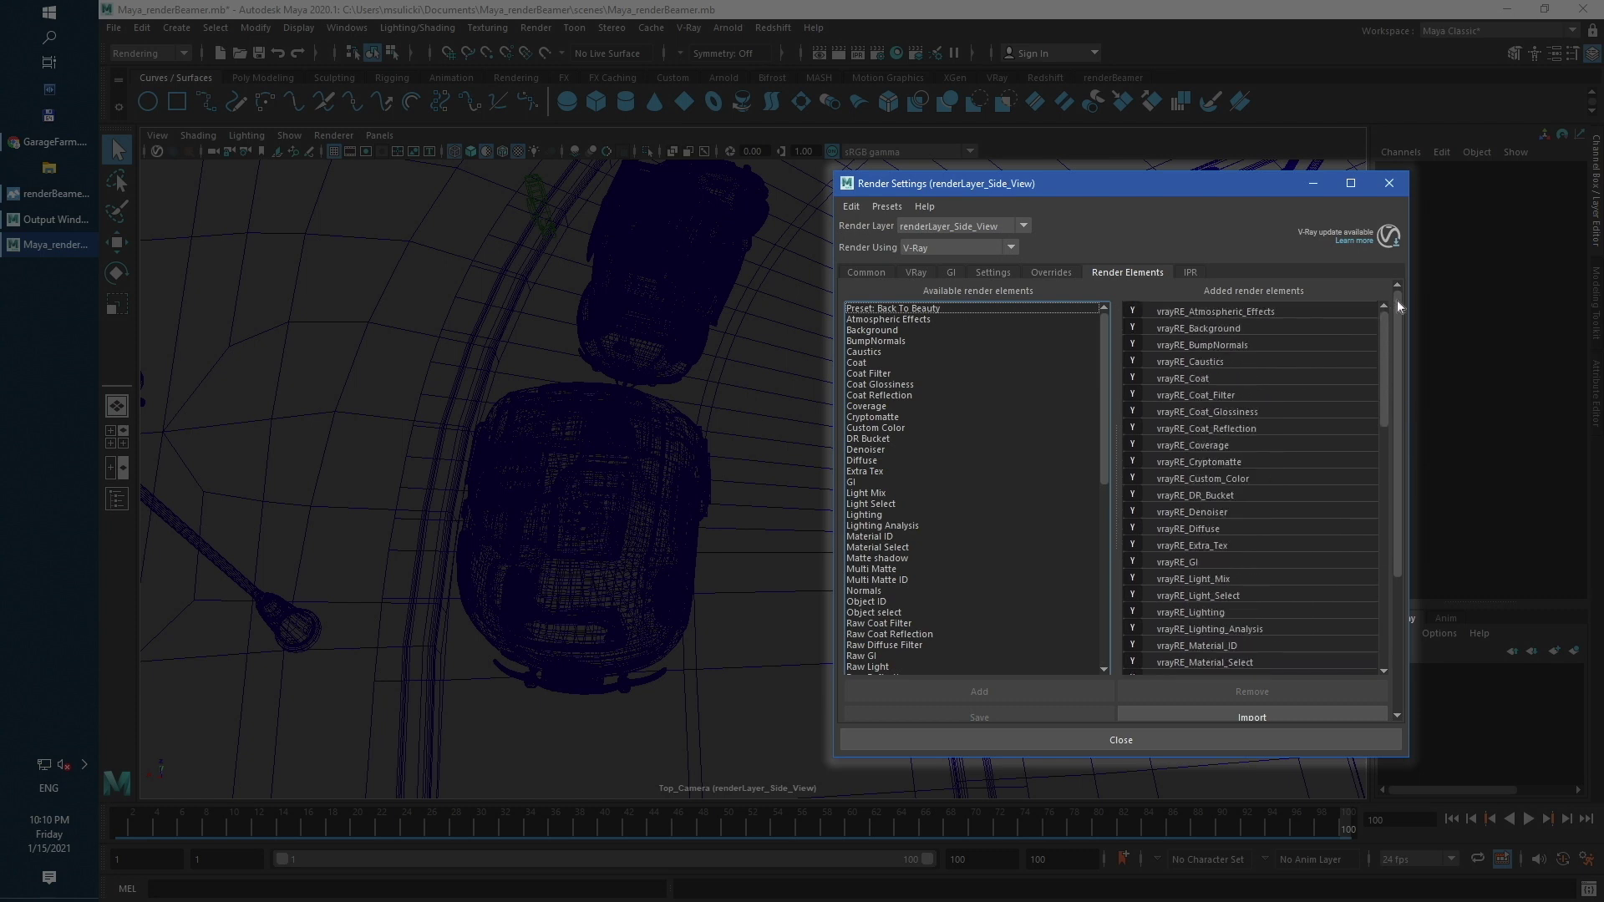
# Examine the remaining render element options, including the vrayRE_Material_ID element, and close the render settings.
pyautogui.moveTo(1397, 303); pyautogui.dragTo(1390, 448)
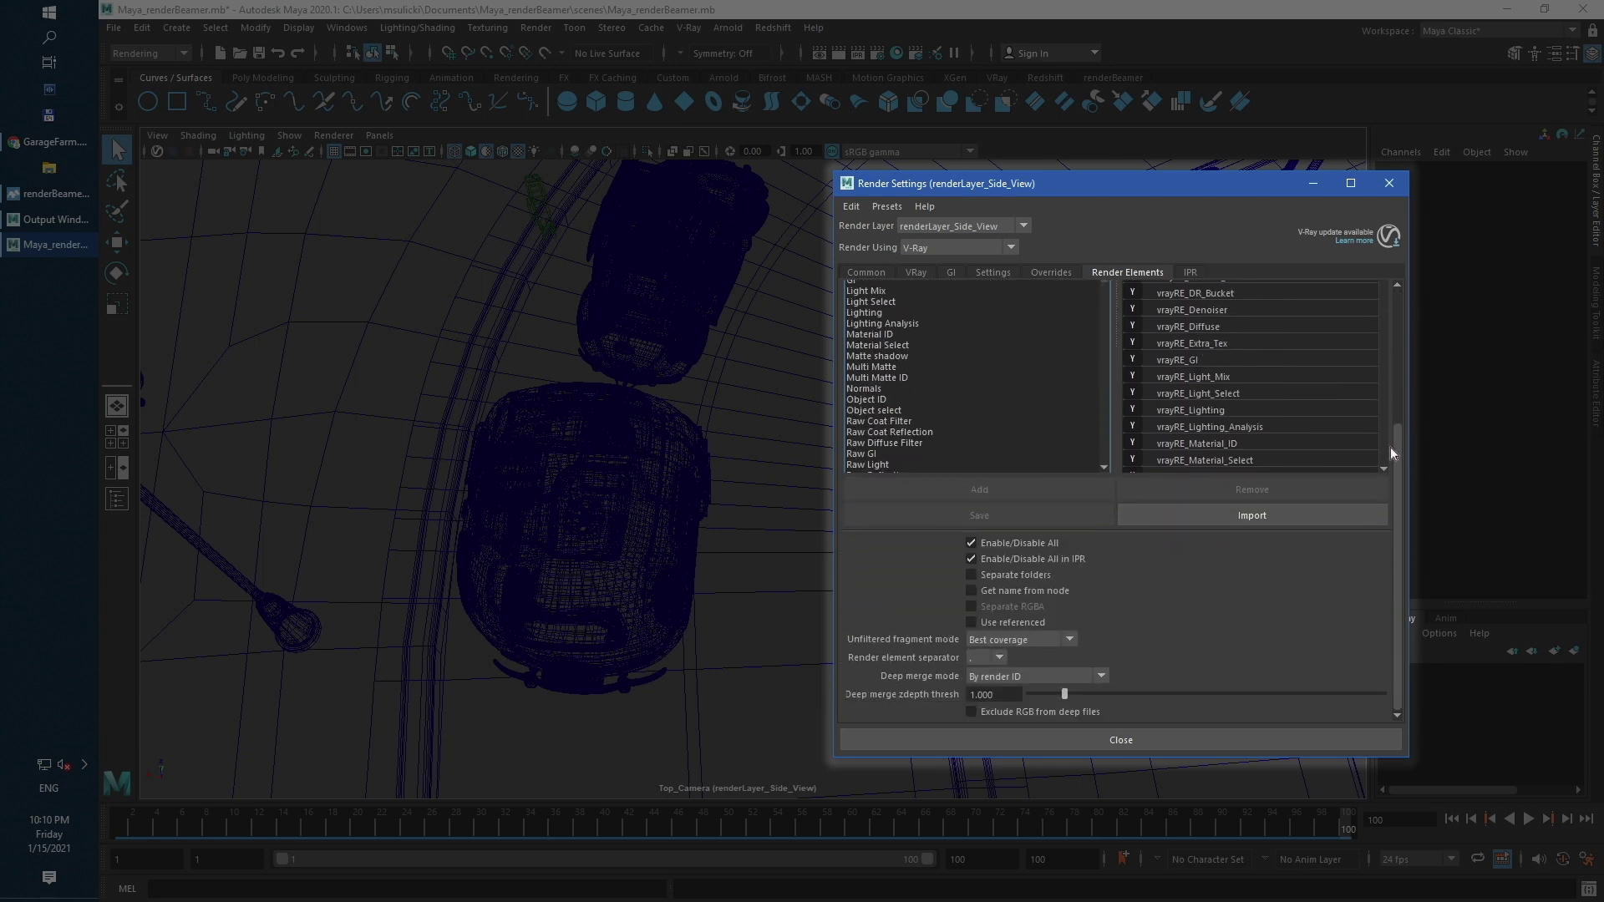
pyautogui.click(1145, 446)
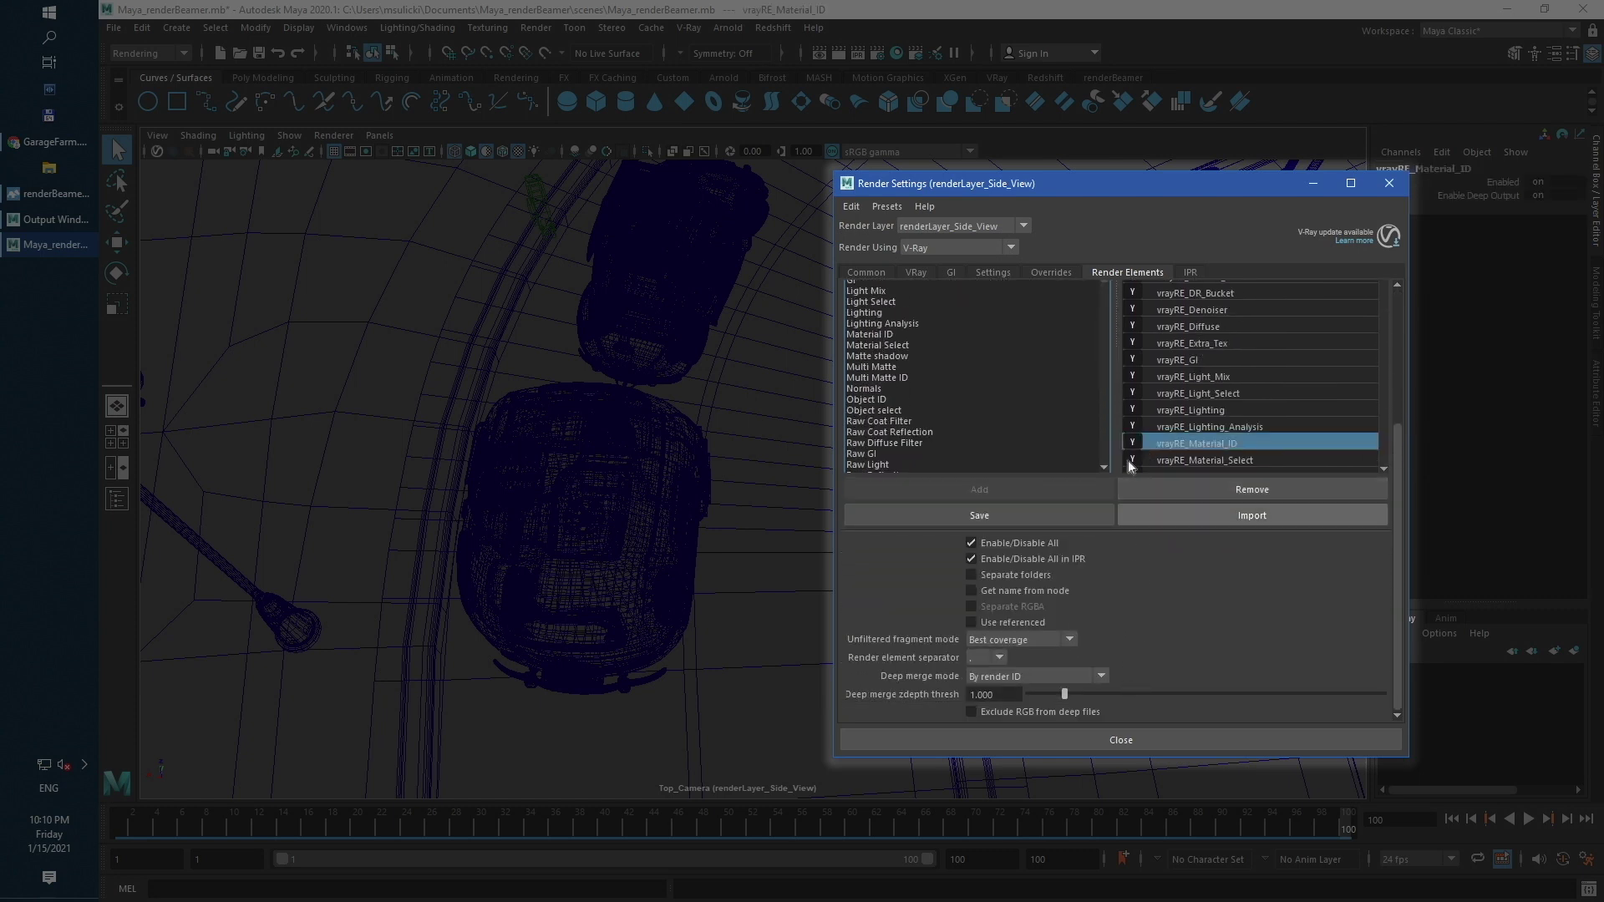
pyautogui.click(1388, 183)
# Save the scene Maya_renderBeamer.mb.
pyautogui.click(113, 28)
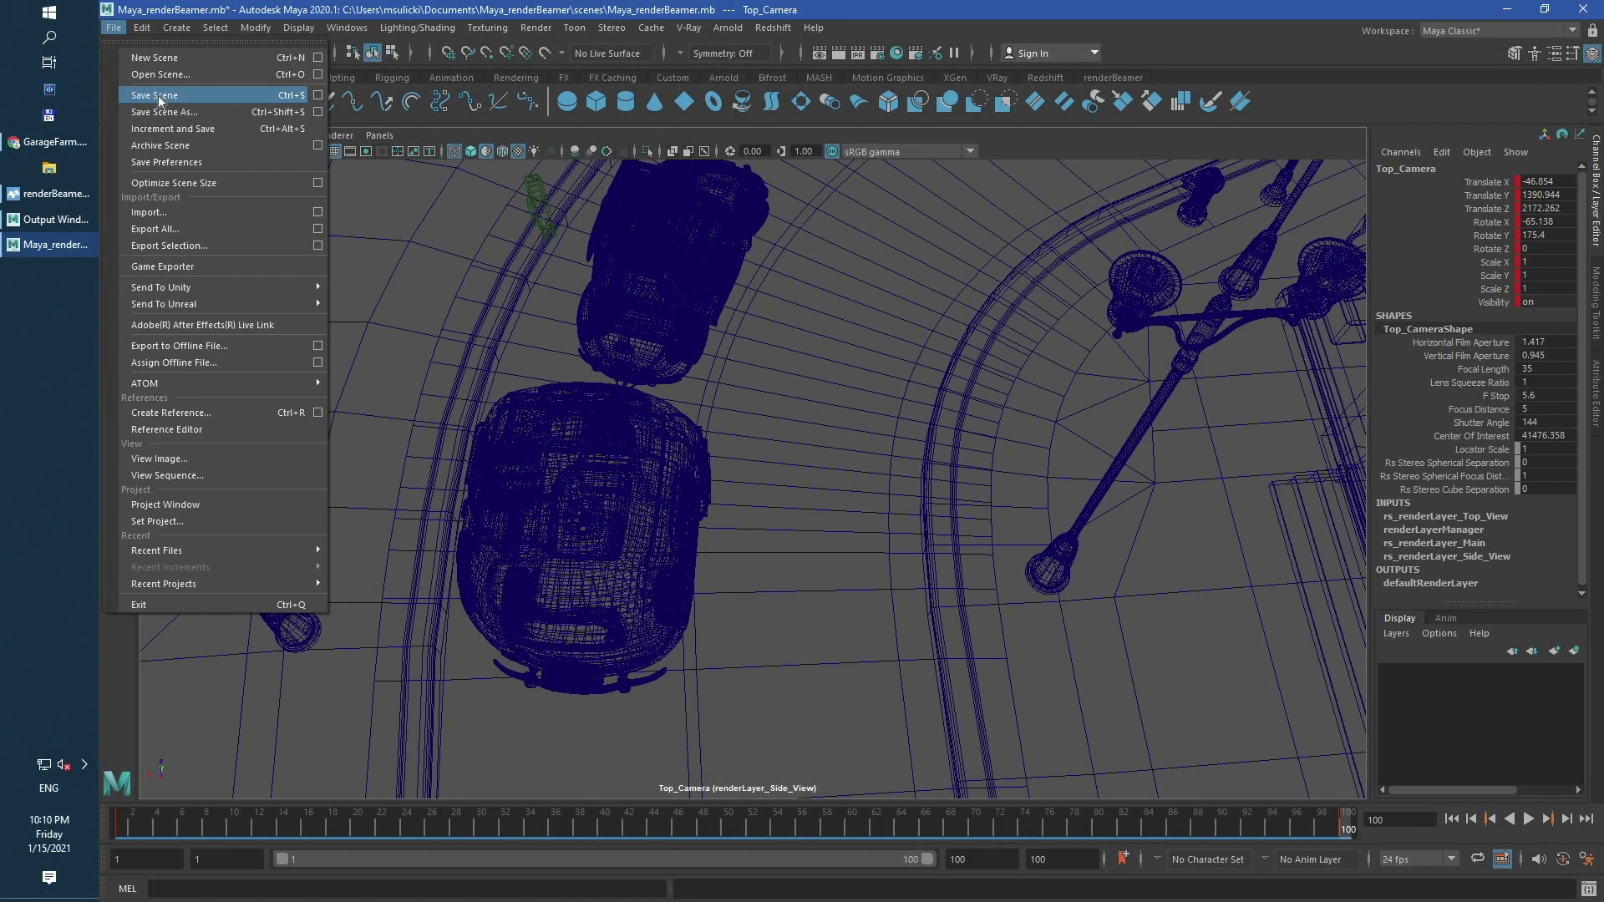
pyautogui.click(159, 95)
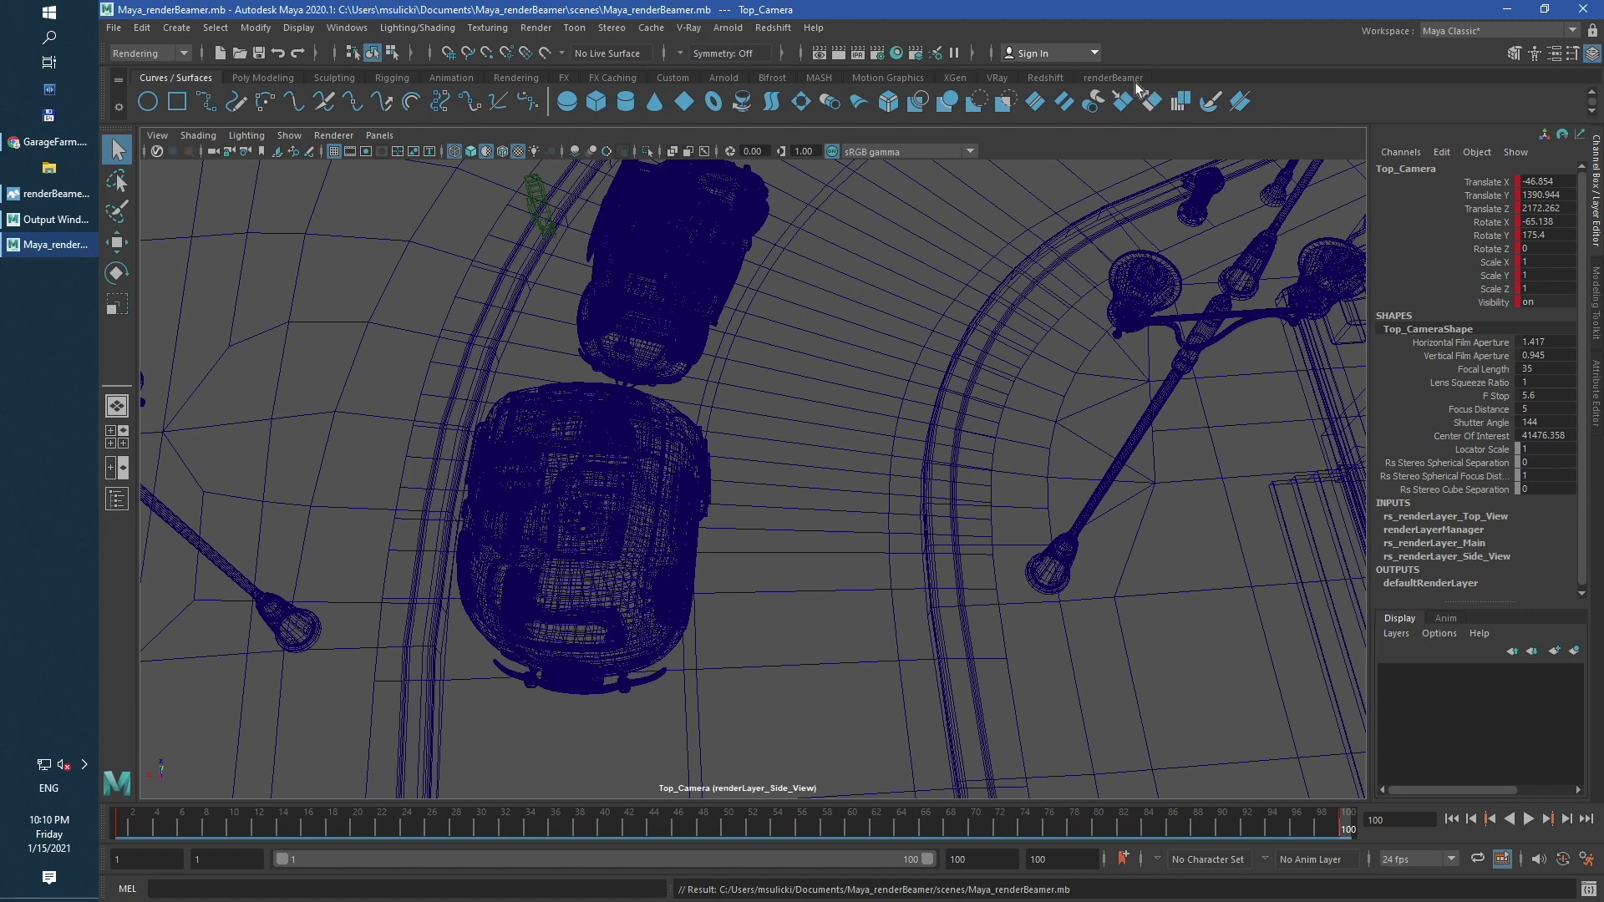
# Launch the renderBeamer plugin for the open scene and show its render mode, frame range and layer settings.
pyautogui.click(1114, 78)
pyautogui.click(179, 102)
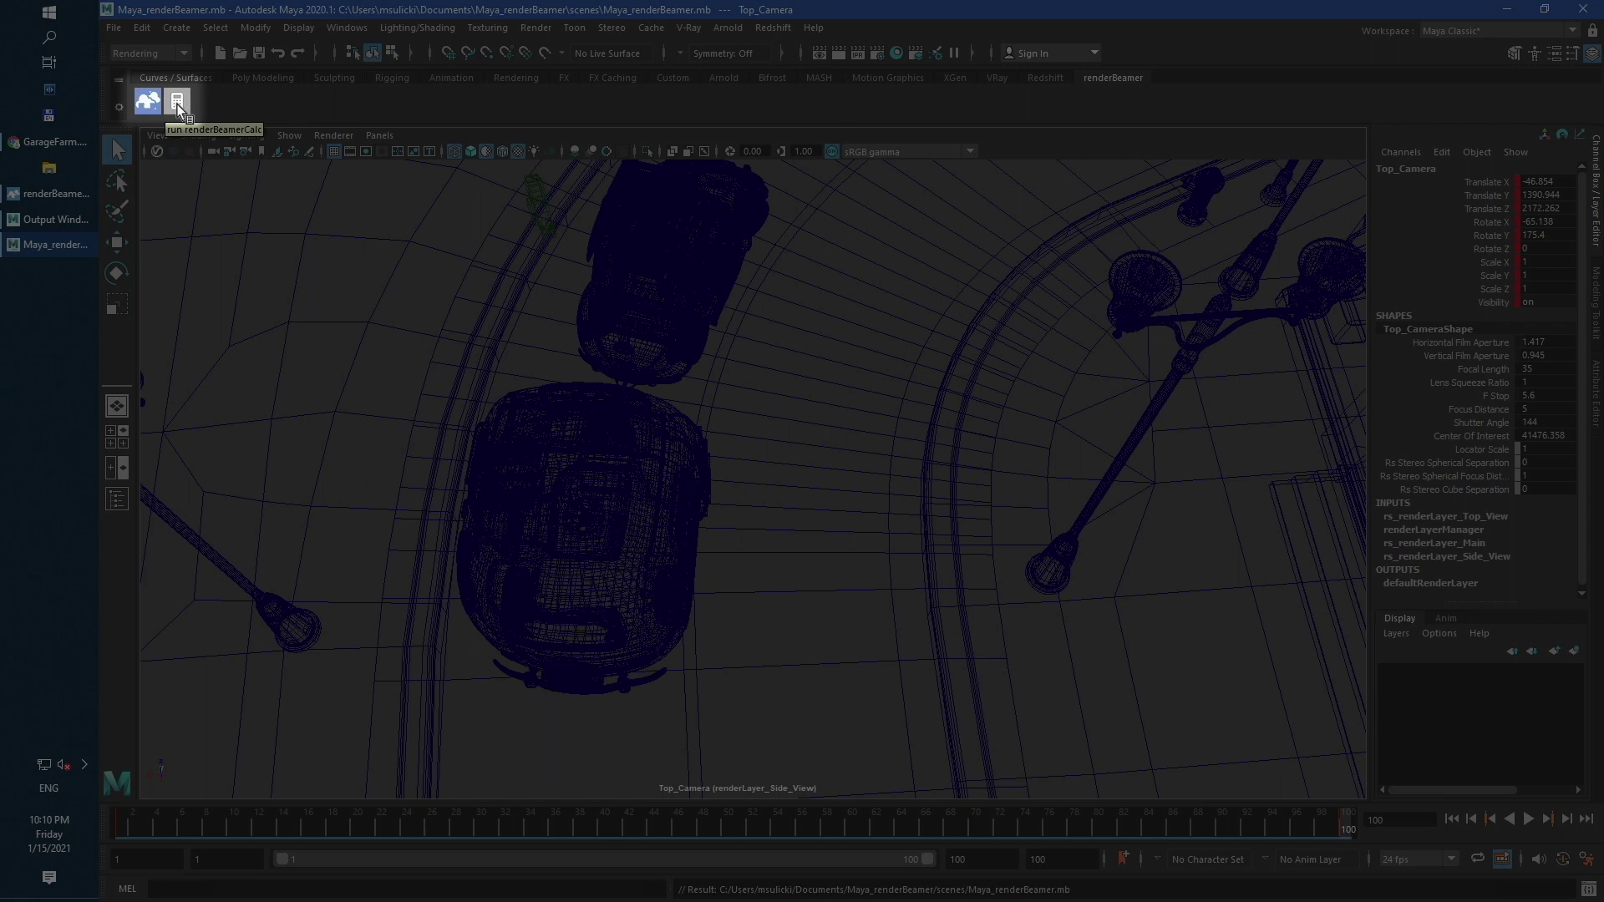
pyautogui.click(177, 104)
pyautogui.click(146, 102)
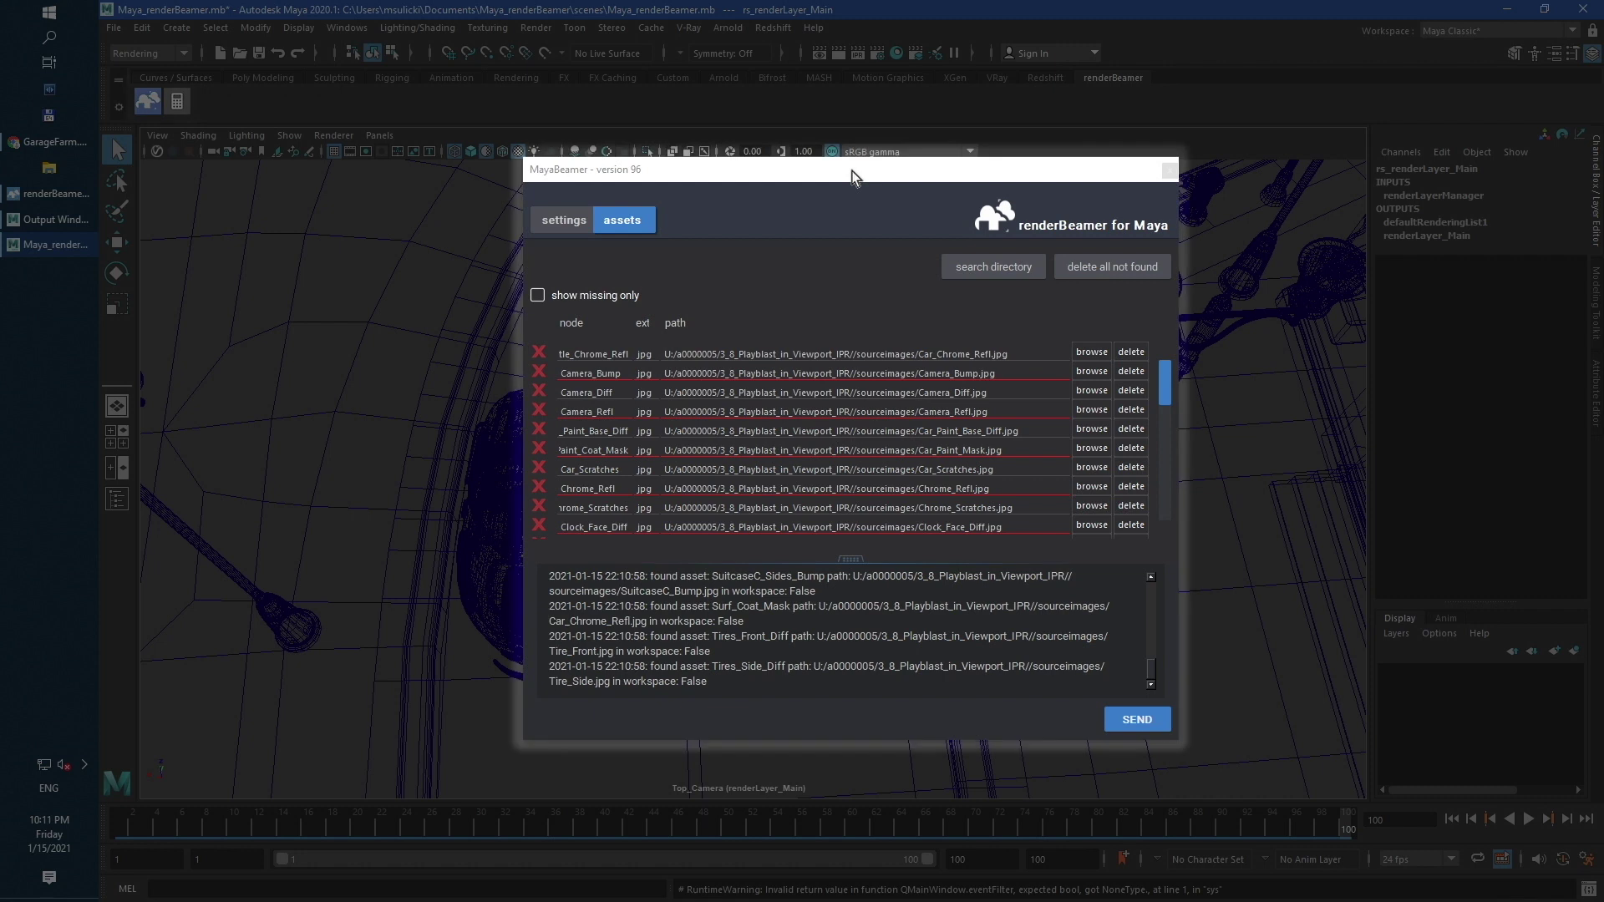
pyautogui.click(852, 171)
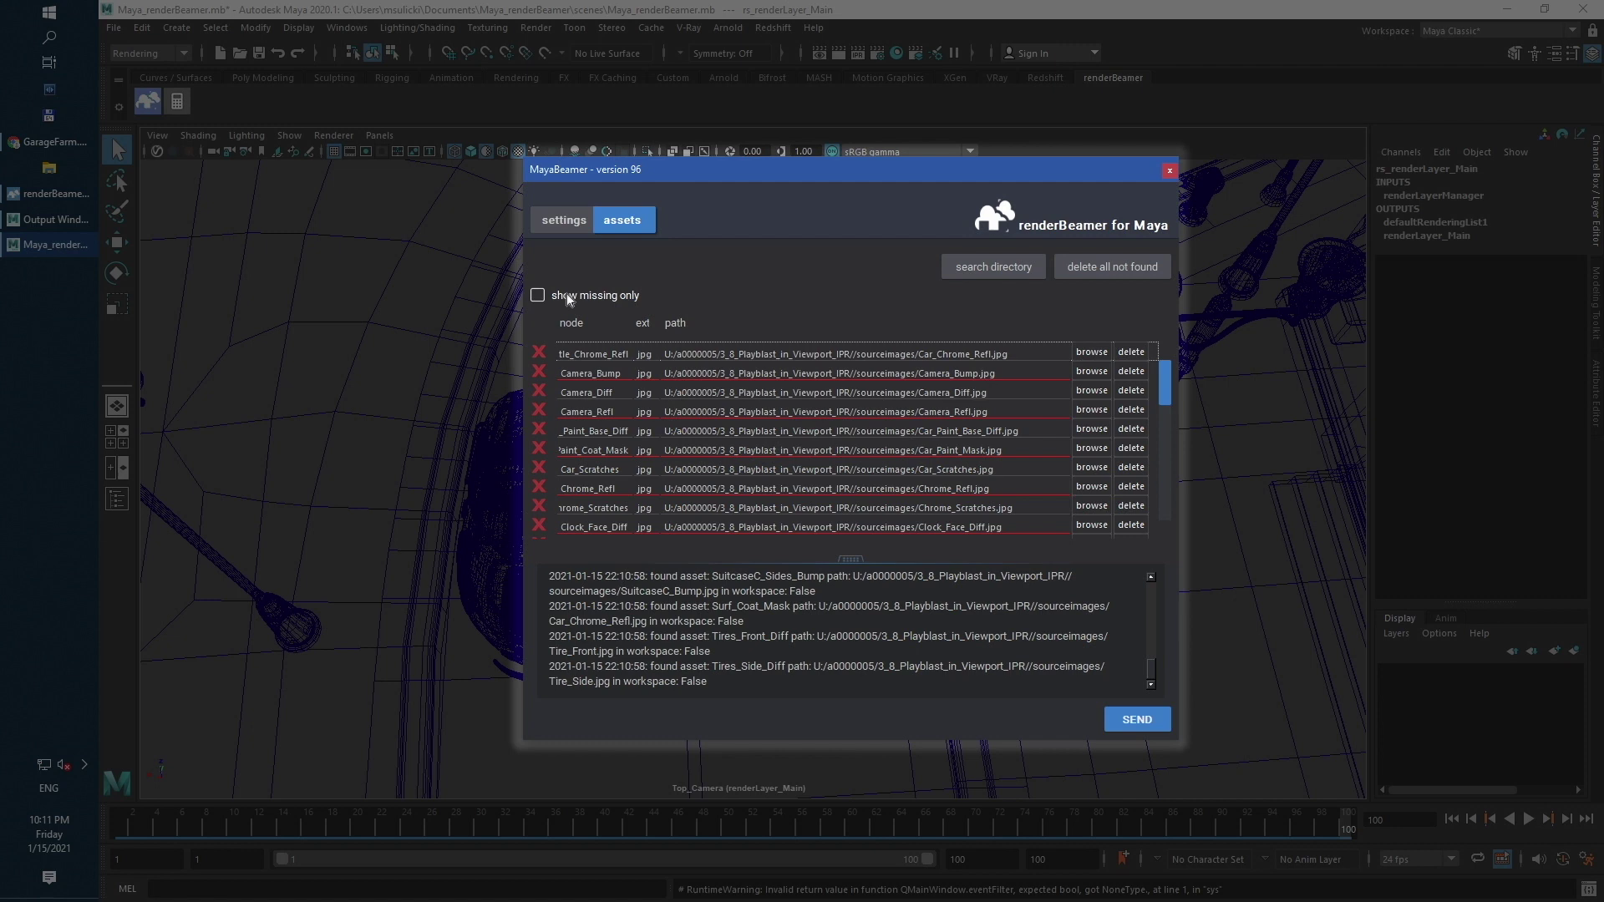
pyautogui.click(573, 221)
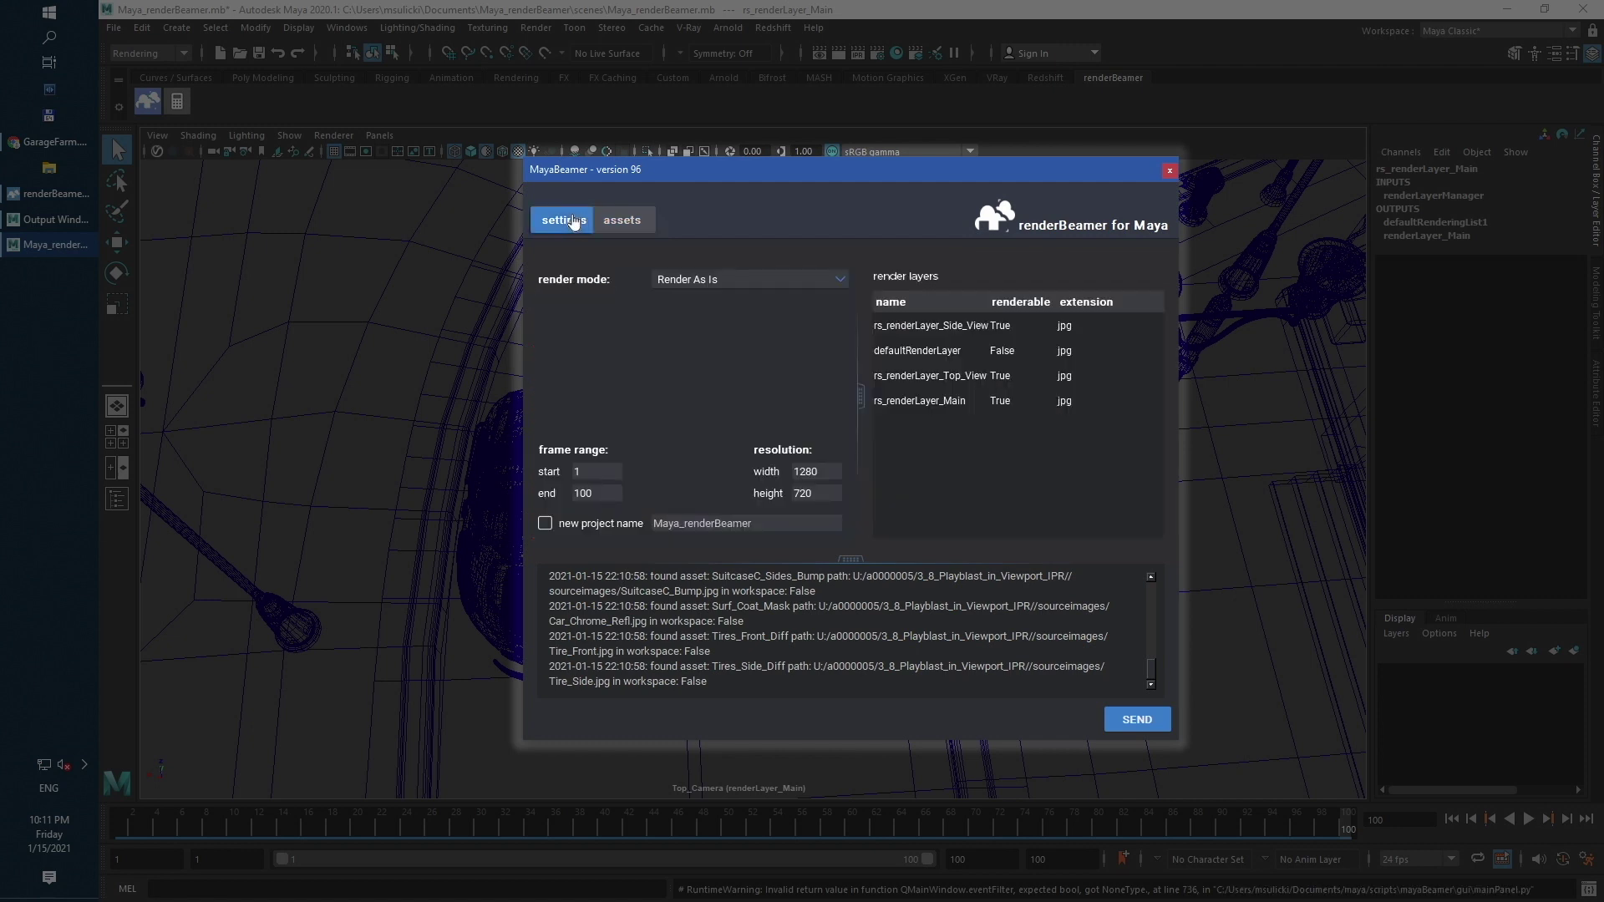
# Go through the full animation bake, camera animation bake and still image render modes, and return to Render As Is.
pyautogui.click(715, 277)
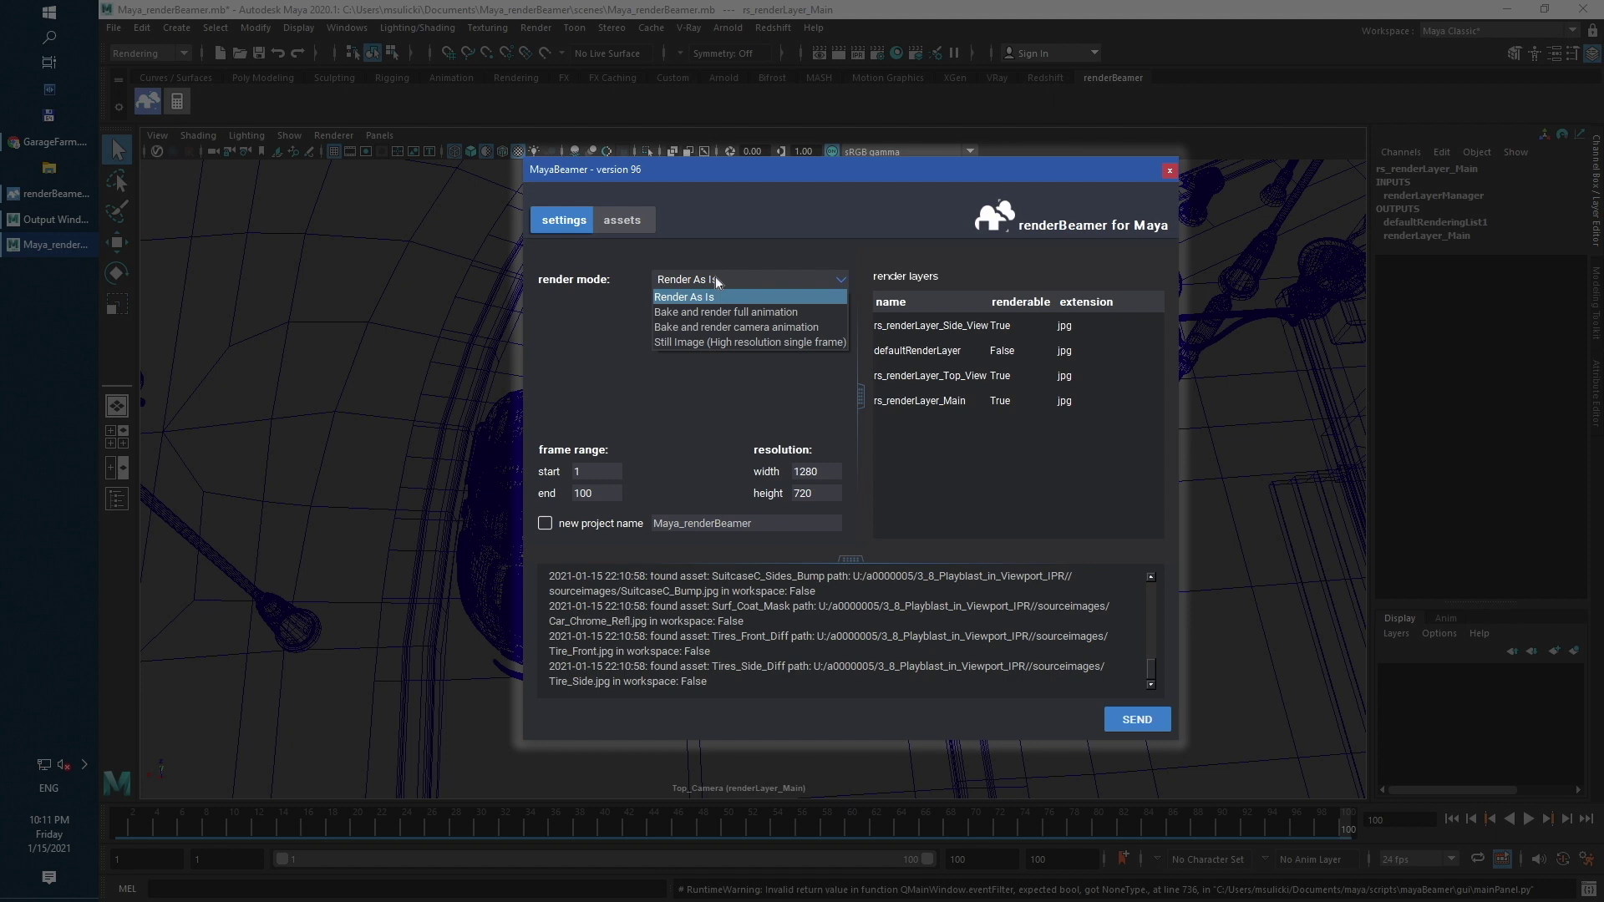
pyautogui.click(831, 311)
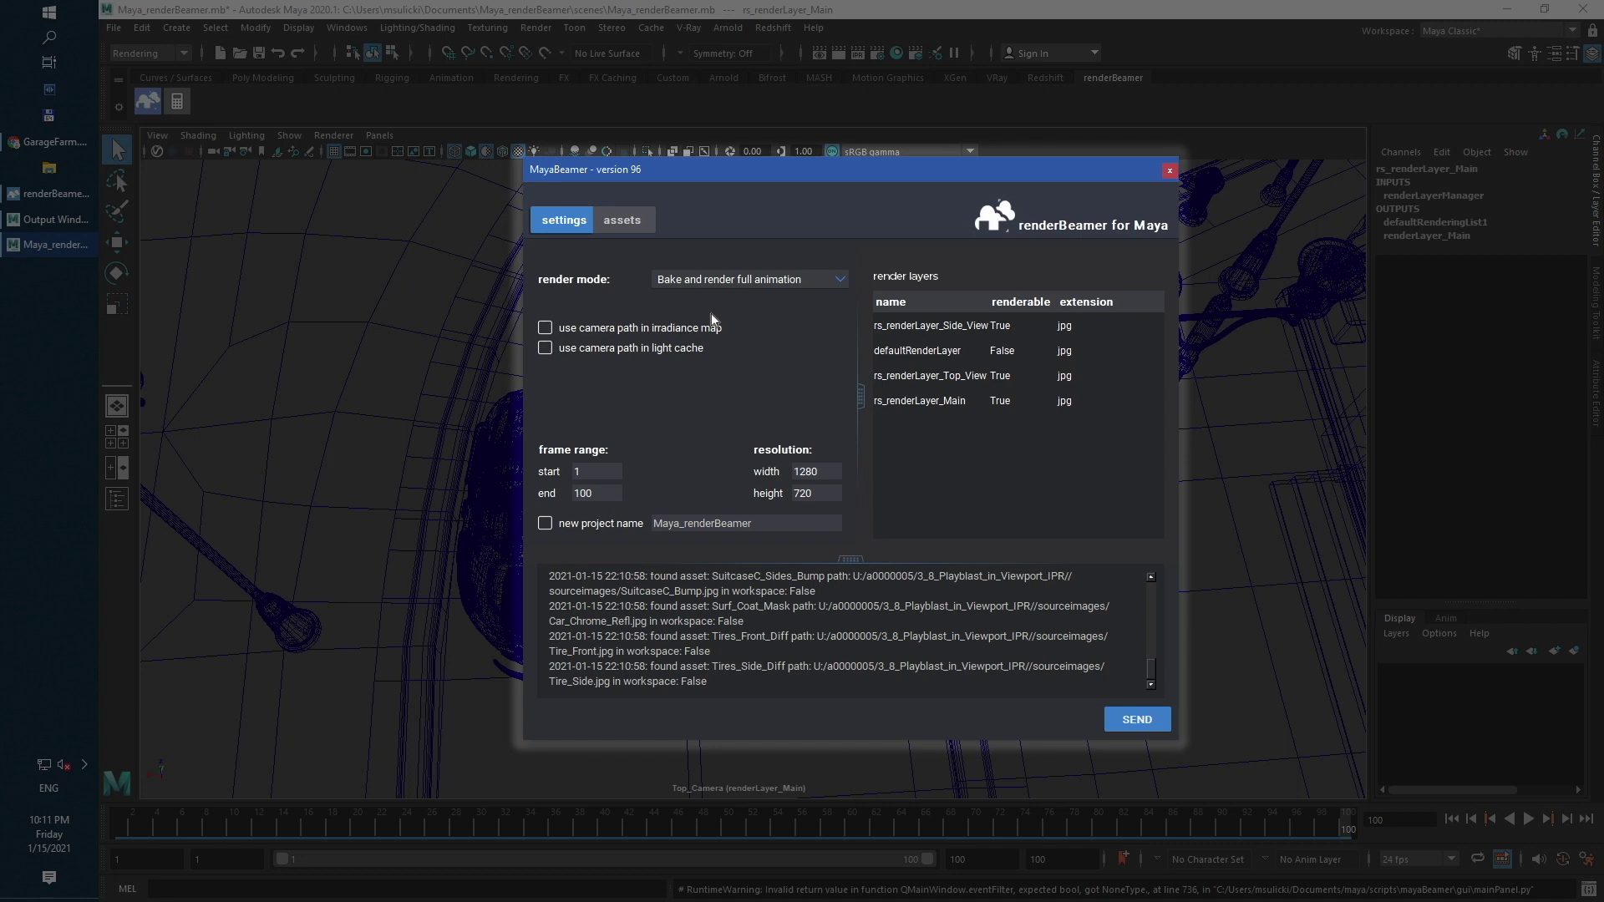
pyautogui.click(729, 280)
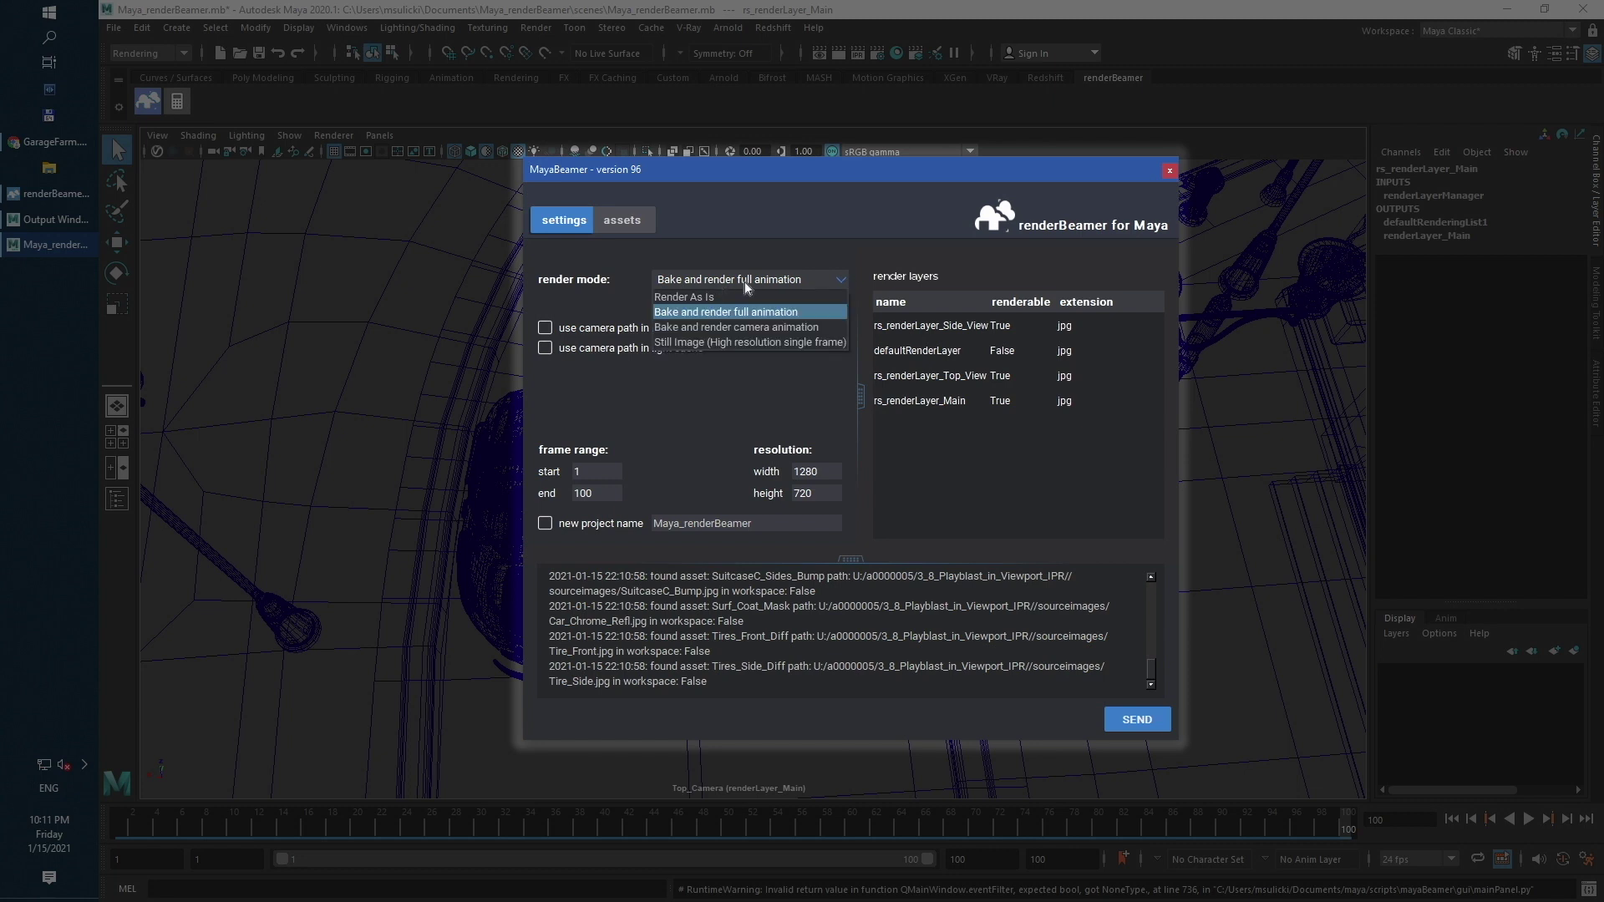
pyautogui.click(785, 329)
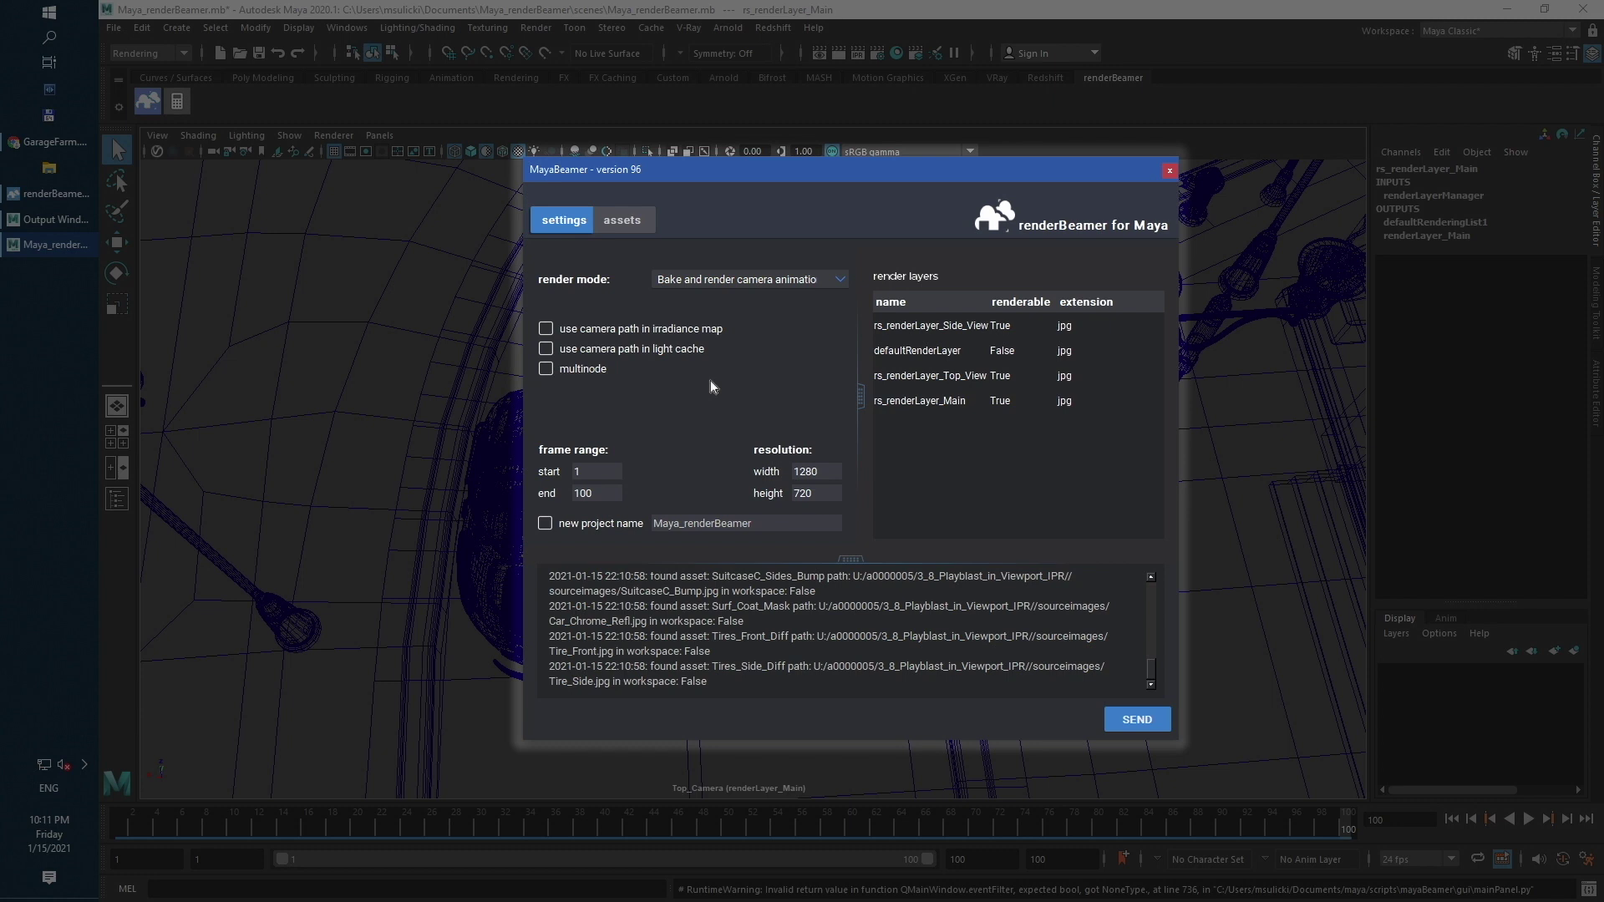
pyautogui.click(787, 281)
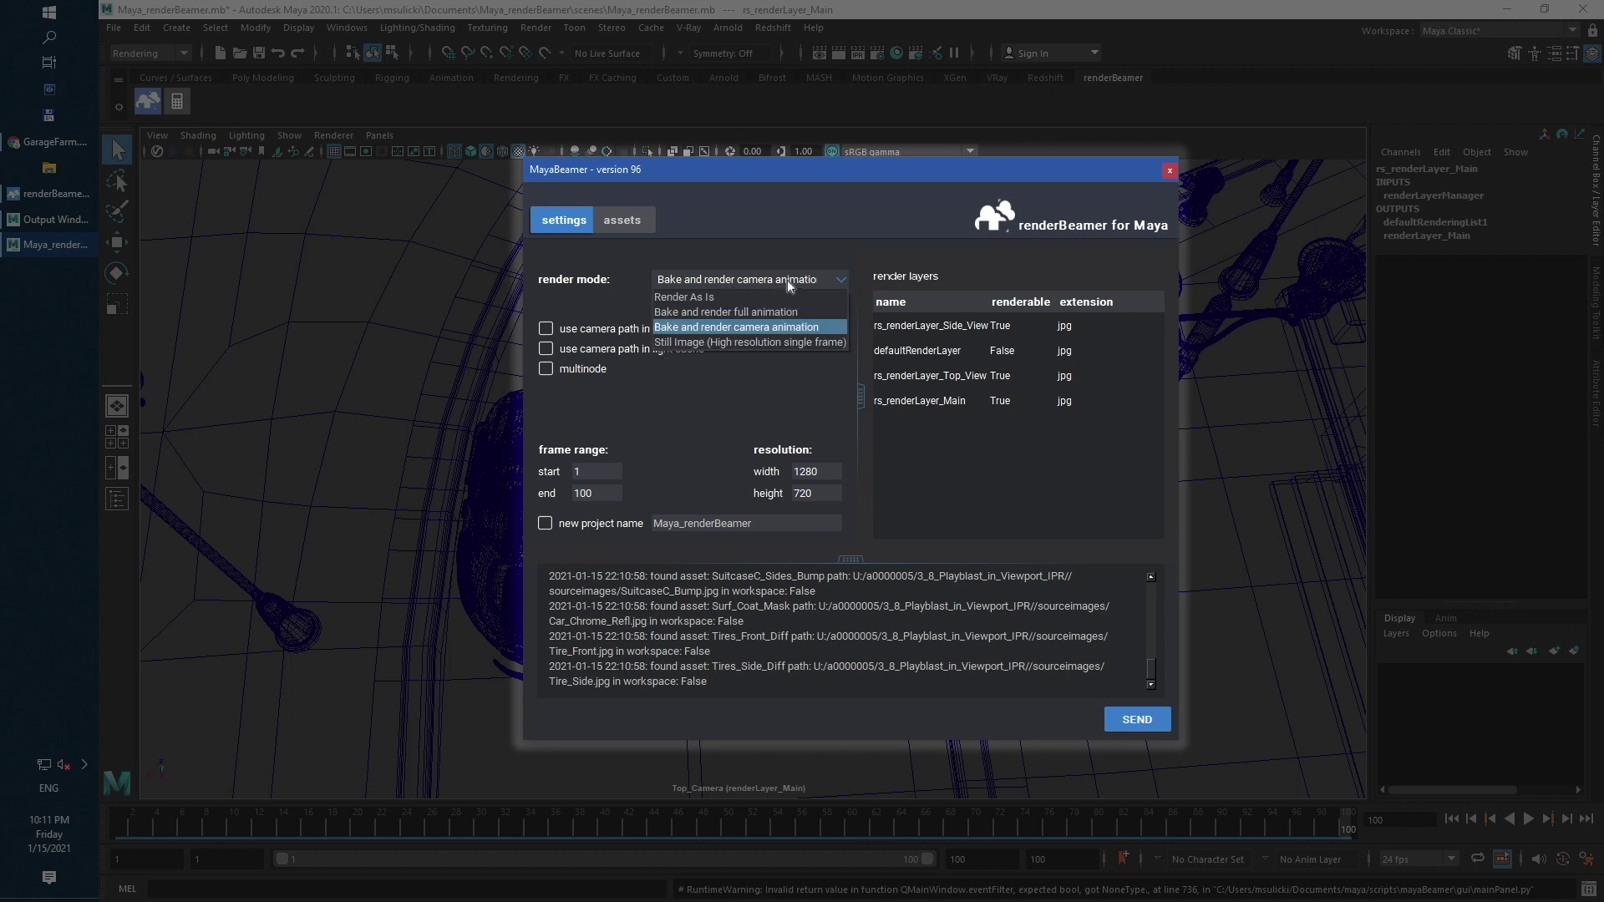
pyautogui.click(780, 343)
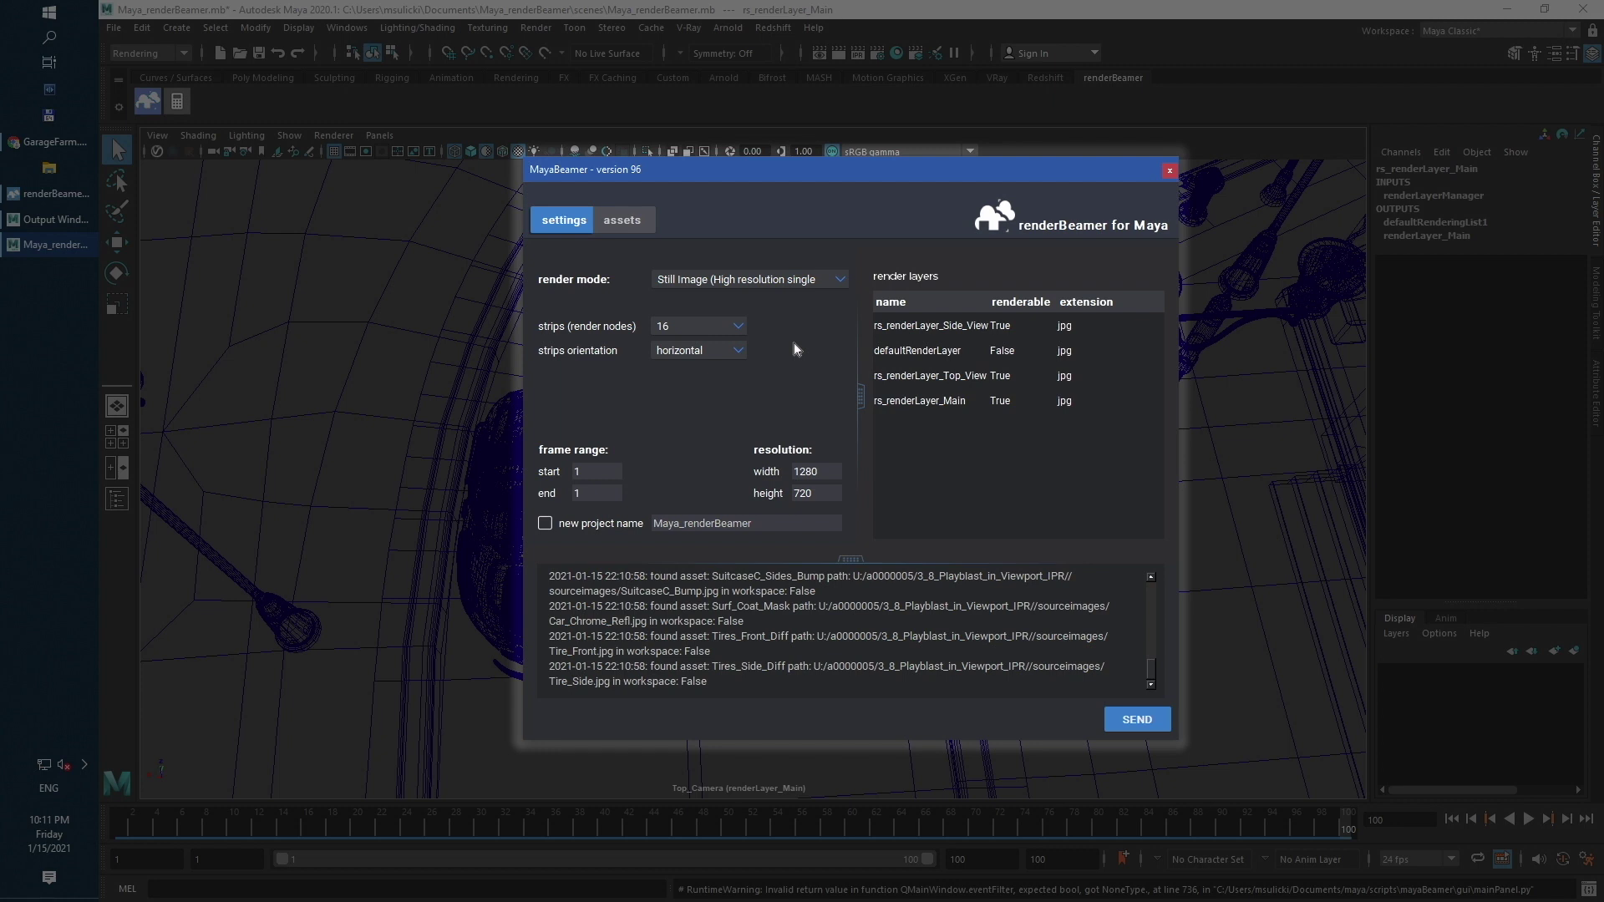
pyautogui.click(798, 279)
pyautogui.click(798, 299)
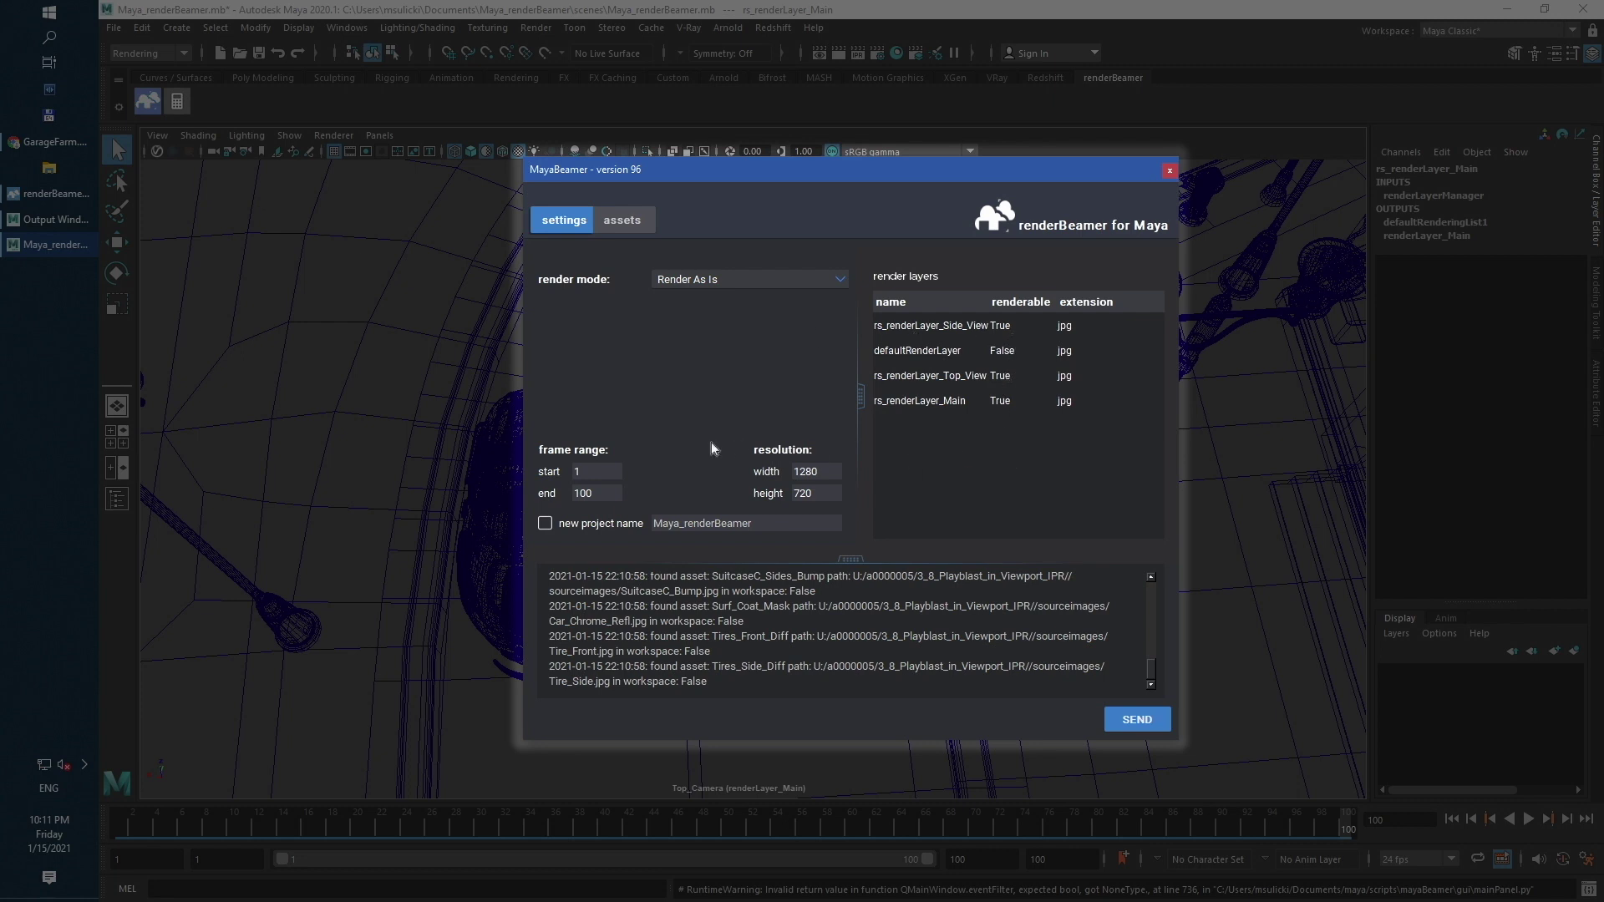
# Relink the missing texture assets by searching the Maya_renderBeamer project directory.
pyautogui.click(636, 225)
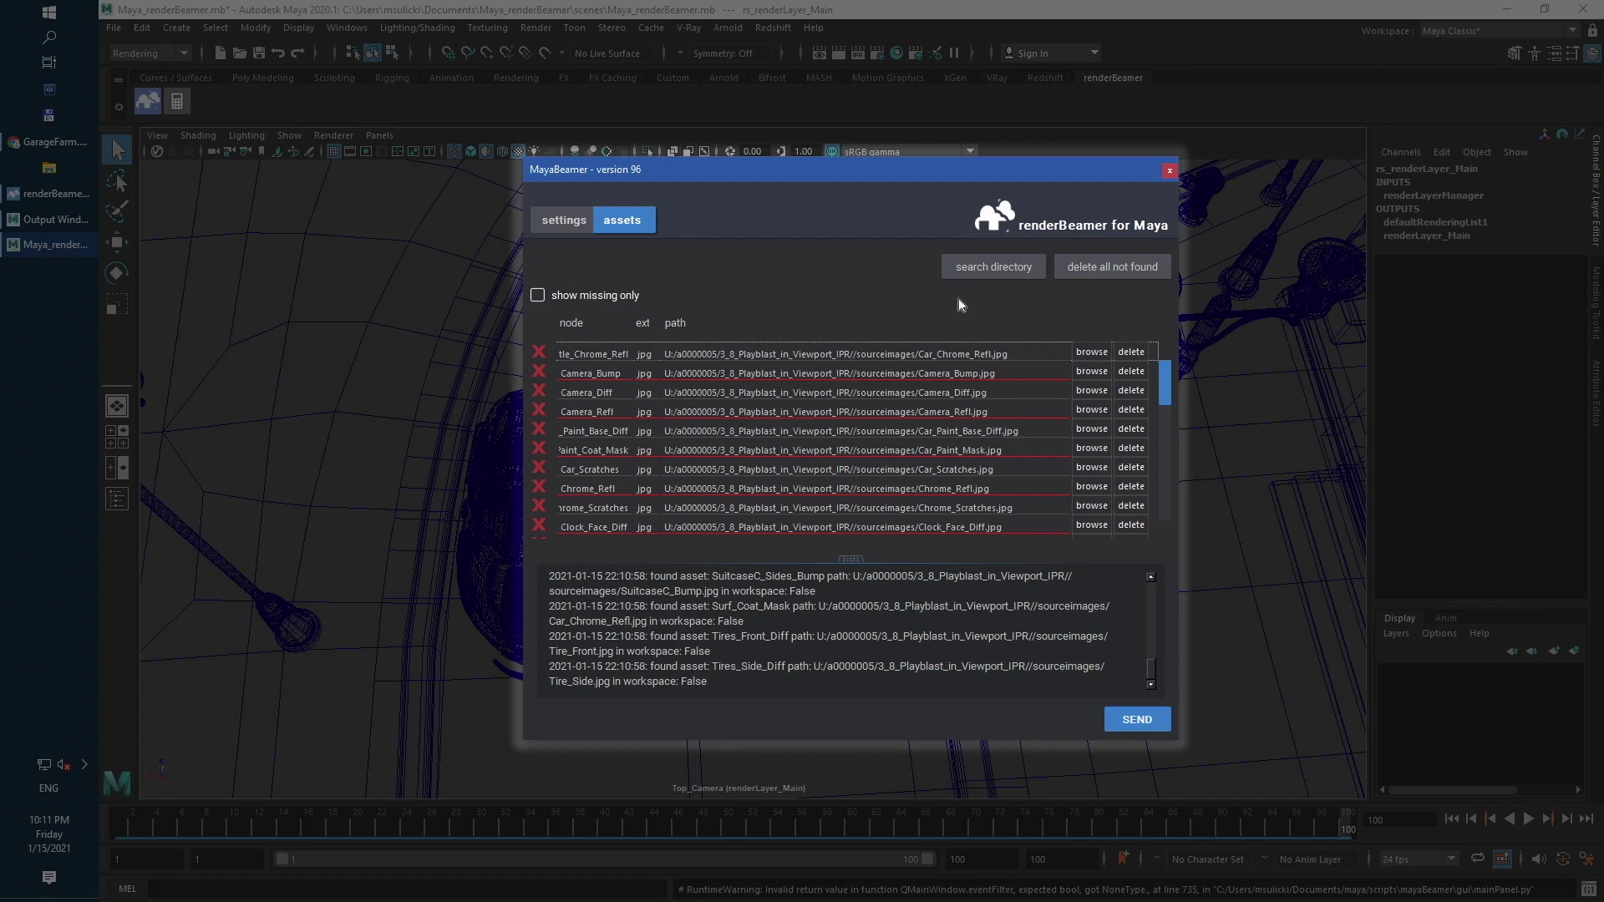
pyautogui.click(987, 268)
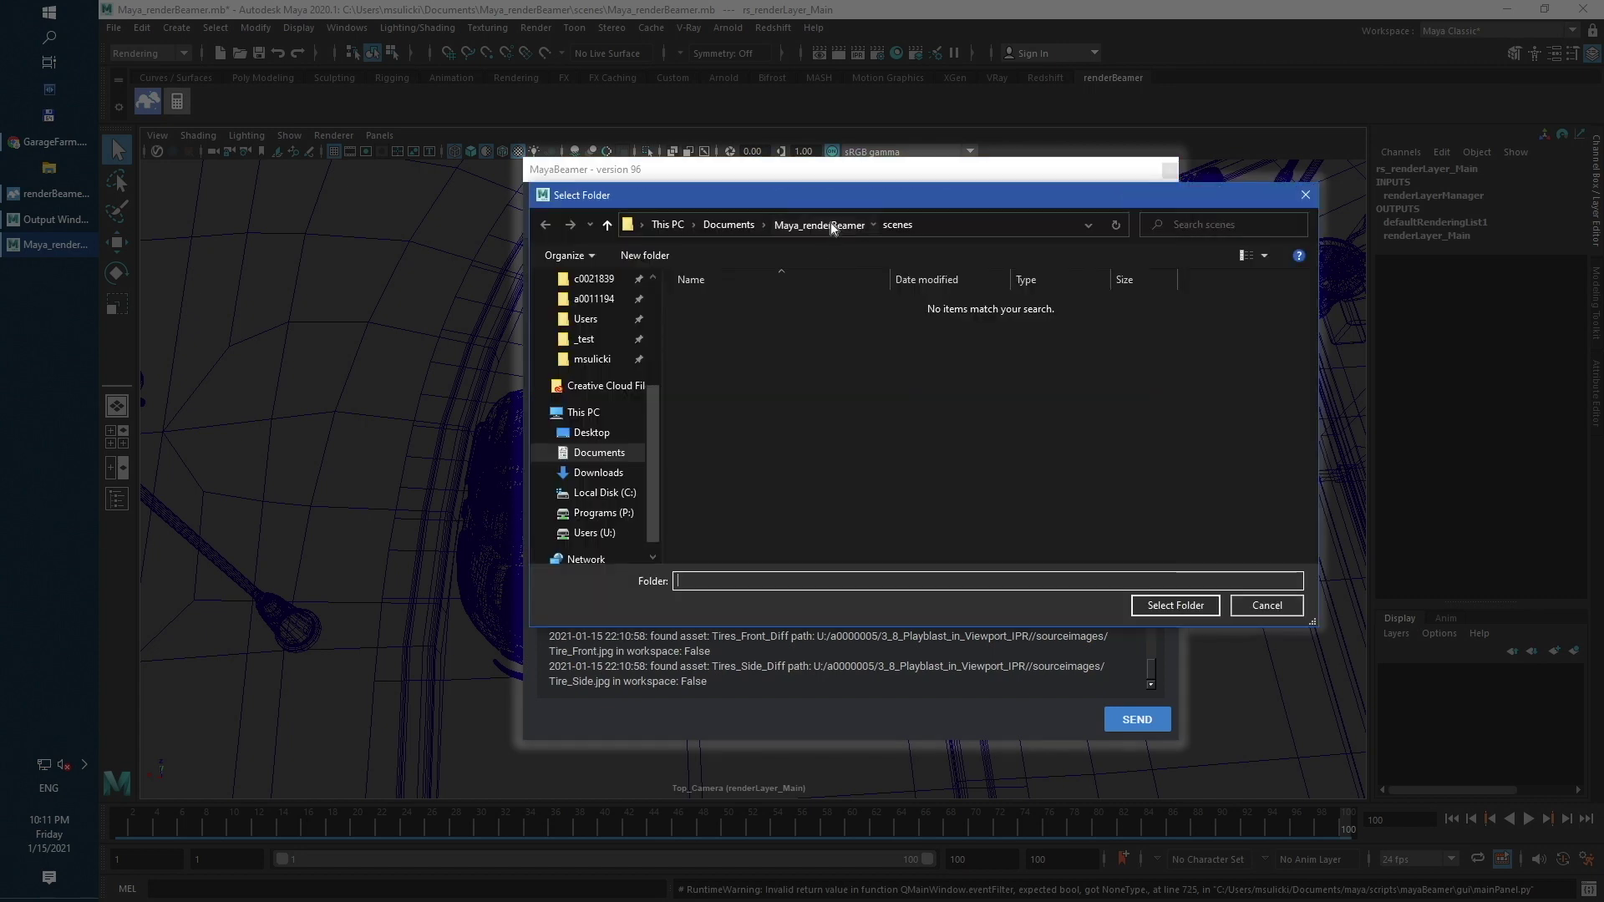
pyautogui.click(1200, 605)
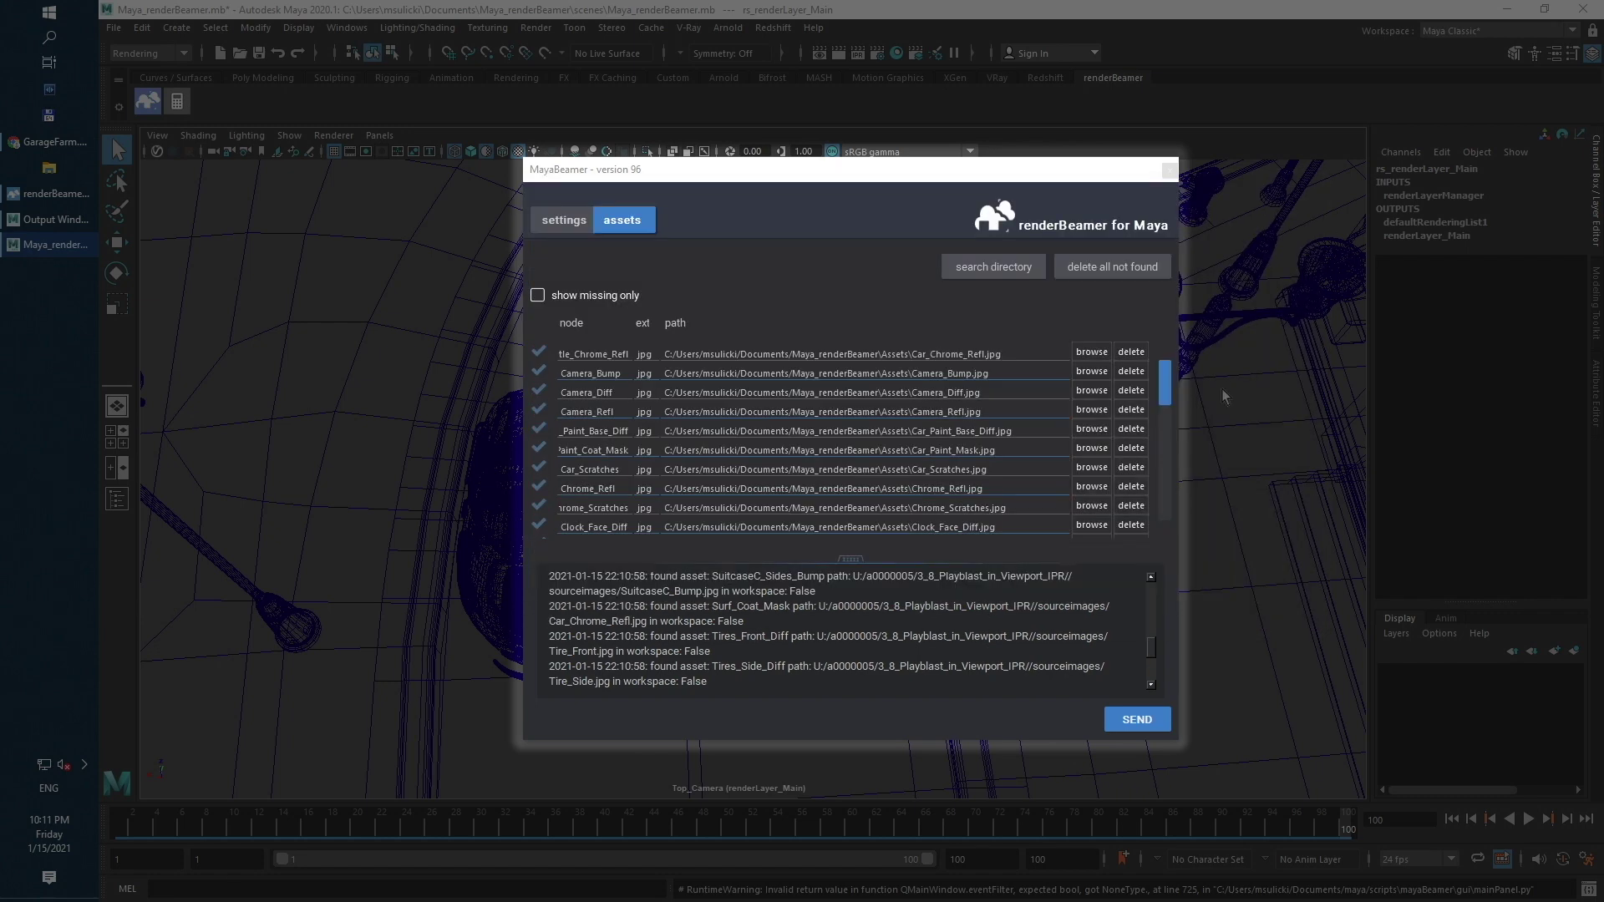
# Check the paths of all relinked assets and briefly filter the list to missing assets only.
pyautogui.click(1166, 401)
pyautogui.moveTo(1167, 401); pyautogui.dragTo(1176, 487)
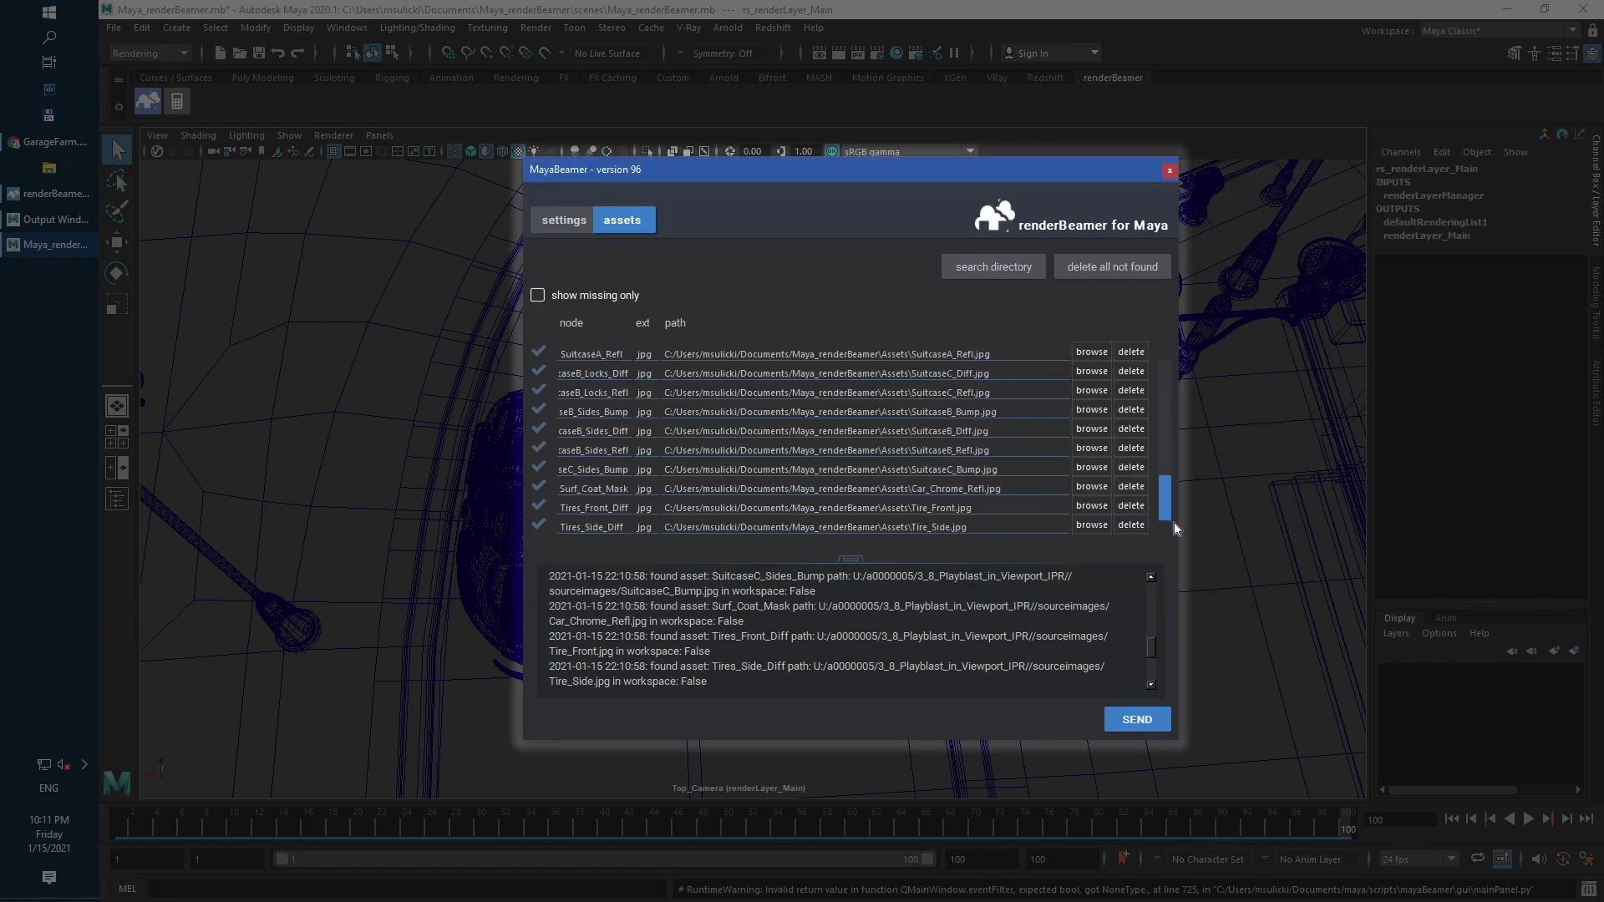
pyautogui.scroll(8, 1166, 456)
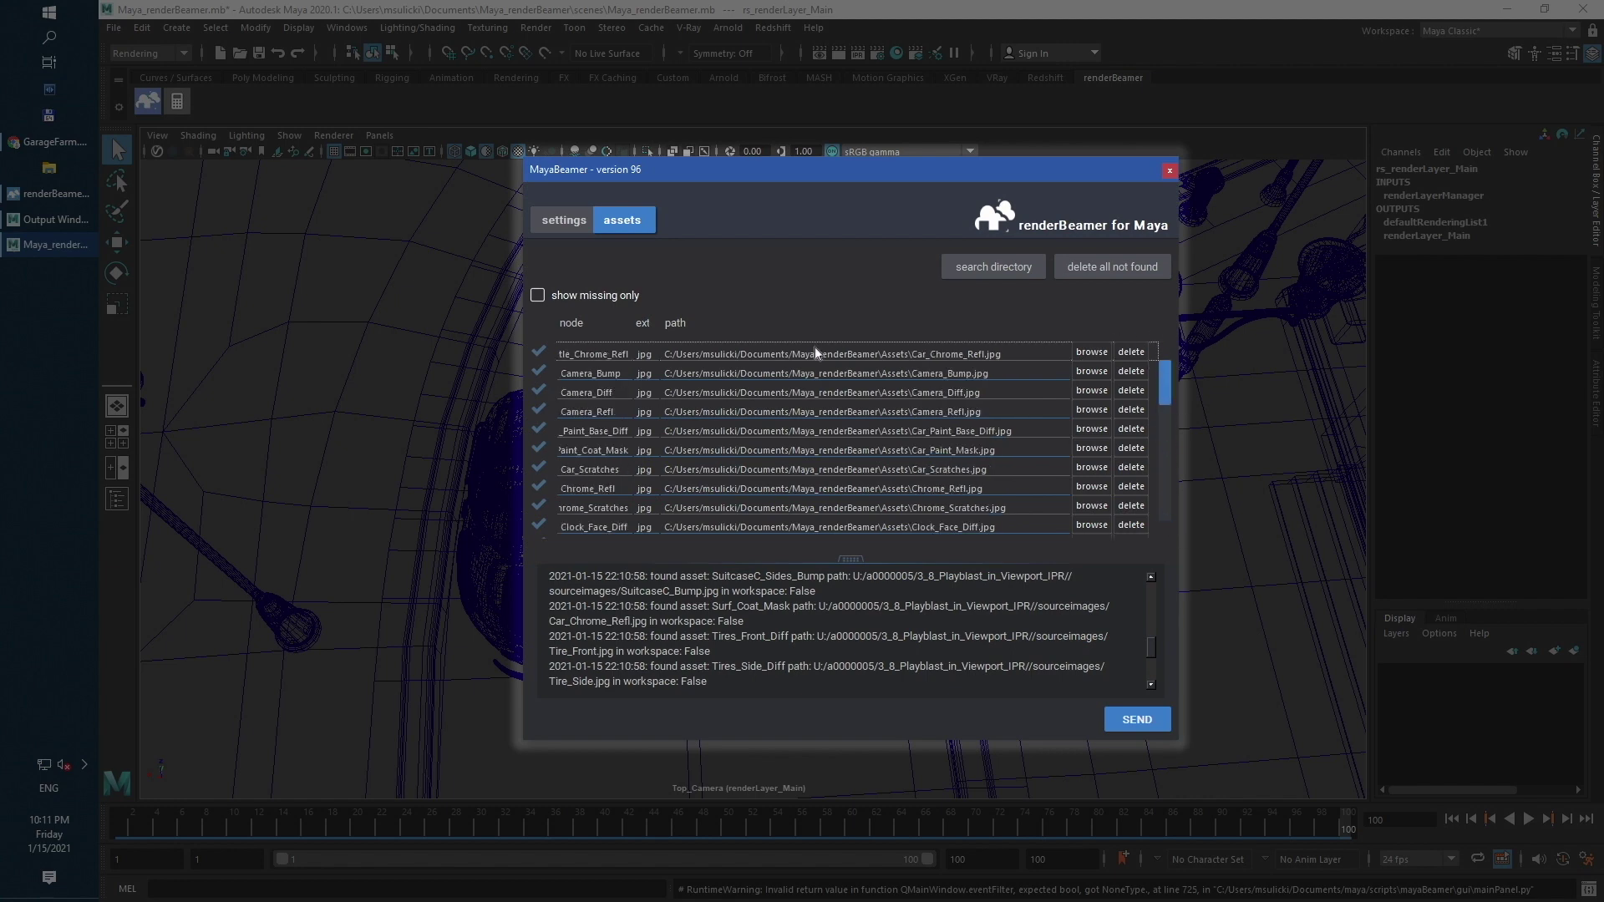
pyautogui.click(593, 296)
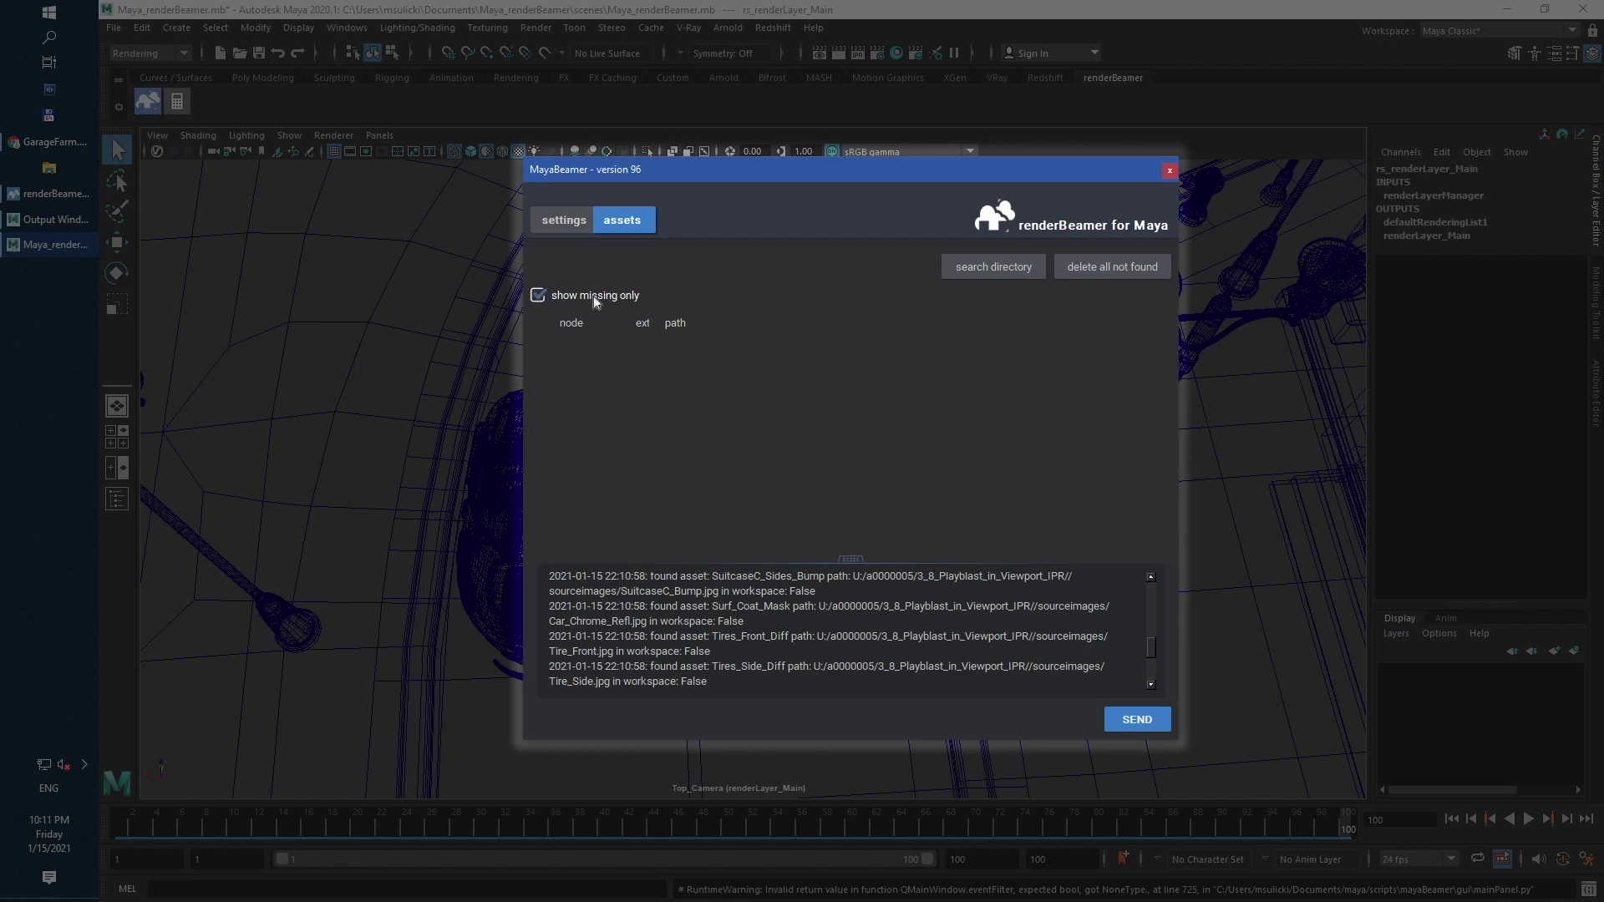
pyautogui.click(593, 296)
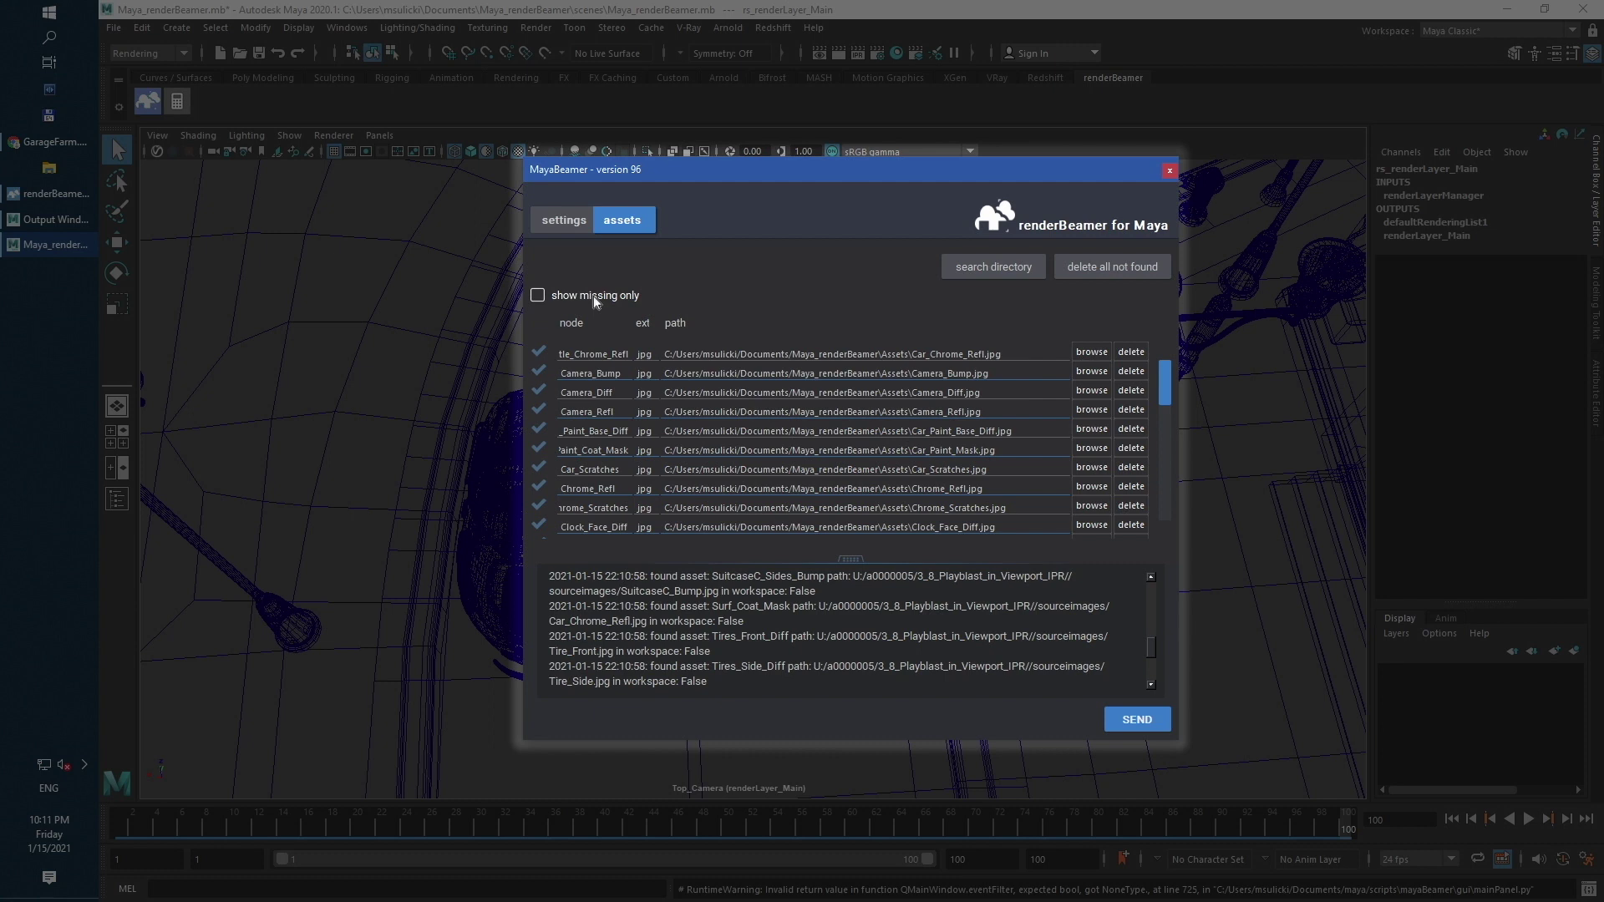
# Recheck the Render As Is settings and send the scene to the render farm.
pyautogui.click(568, 221)
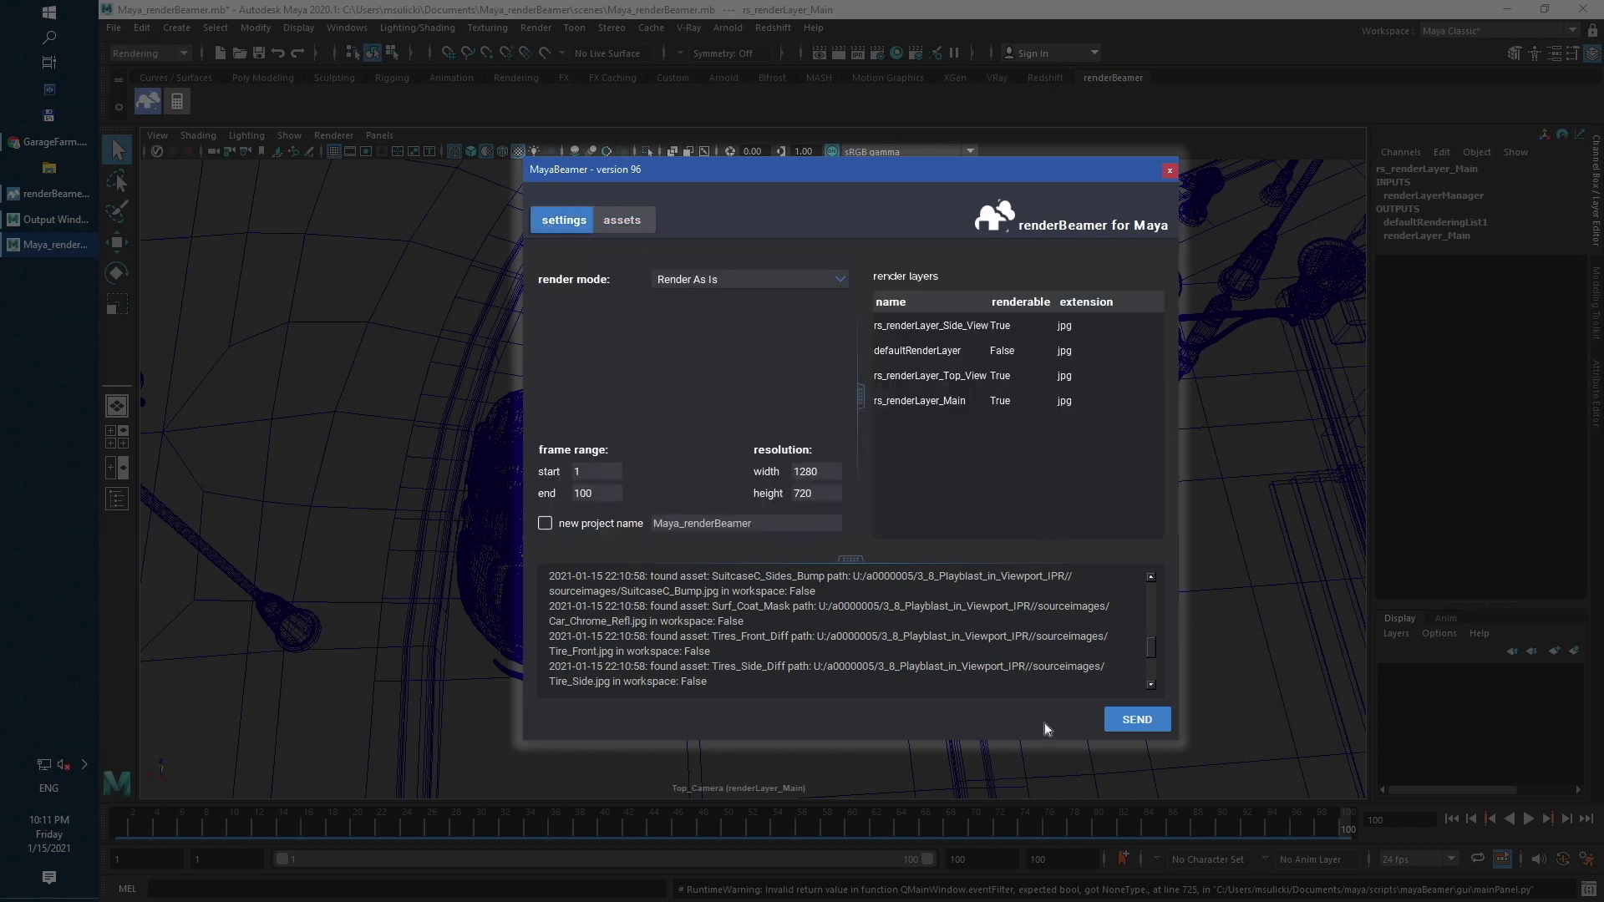
pyautogui.click(1137, 720)
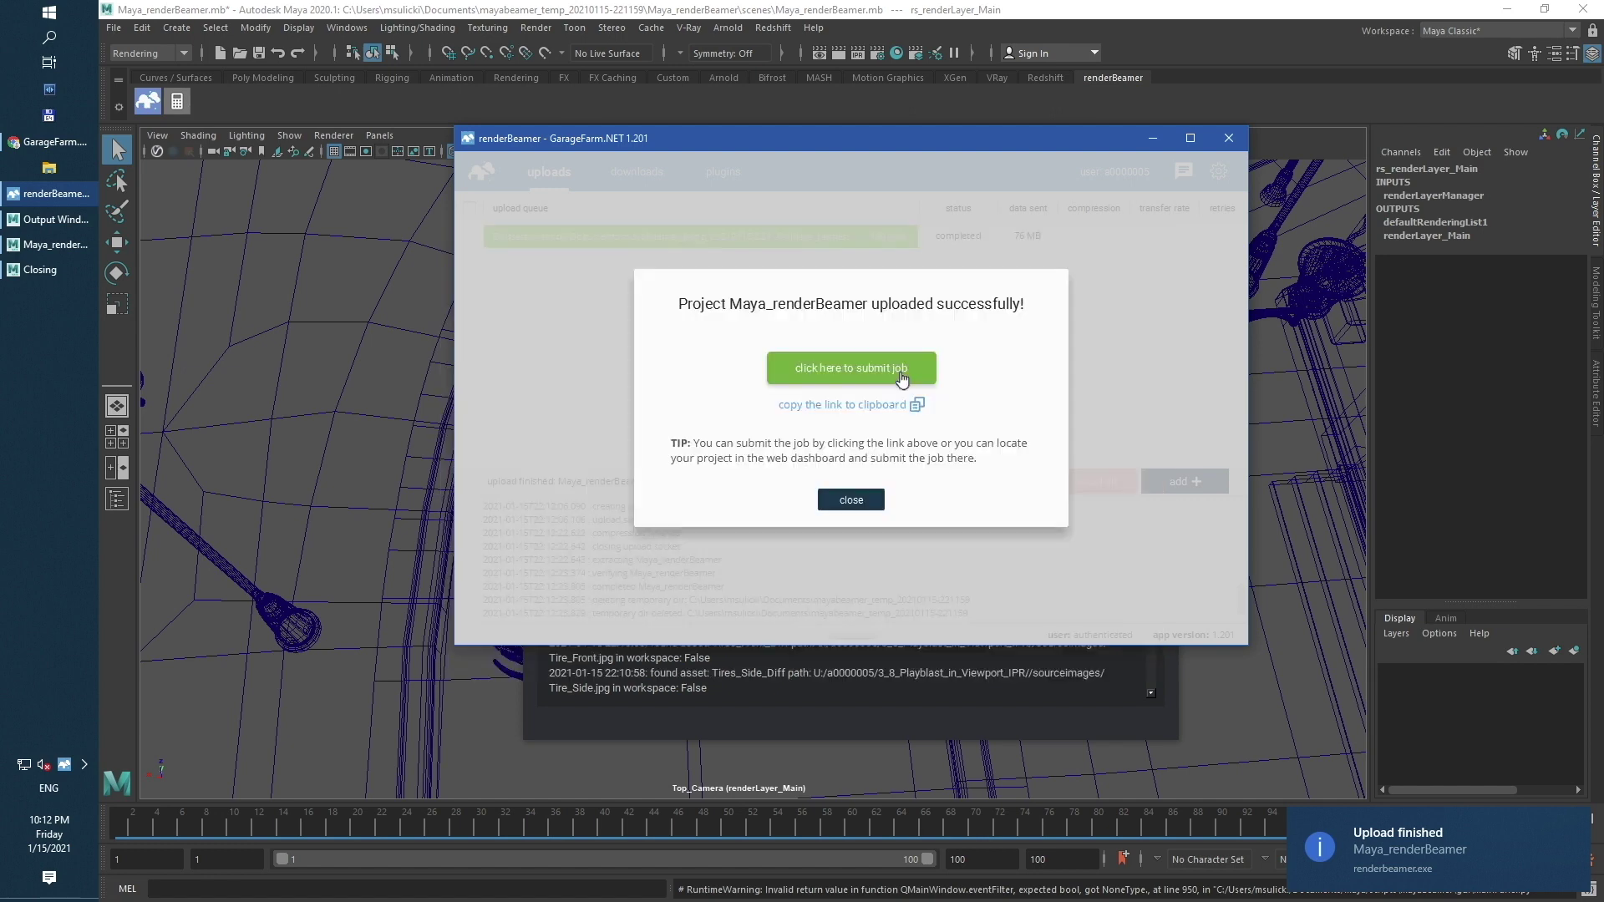
# Open the job submission for the uploaded project, enable rendering each layer in a separate job, and submit it.
pyautogui.click(900, 375)
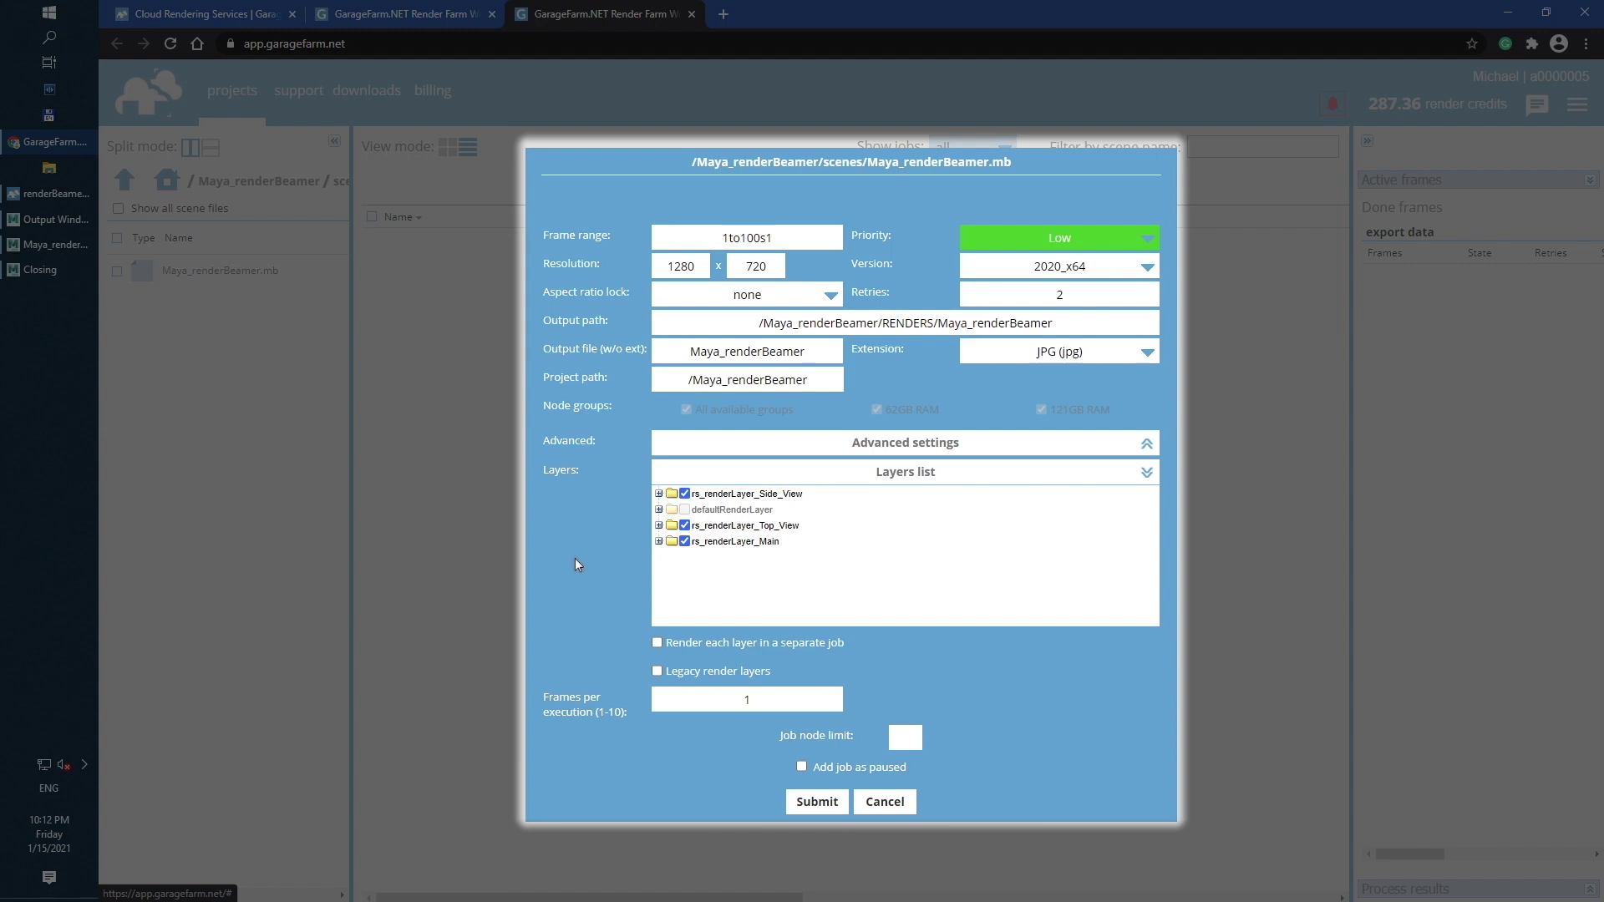
pyautogui.click(657, 645)
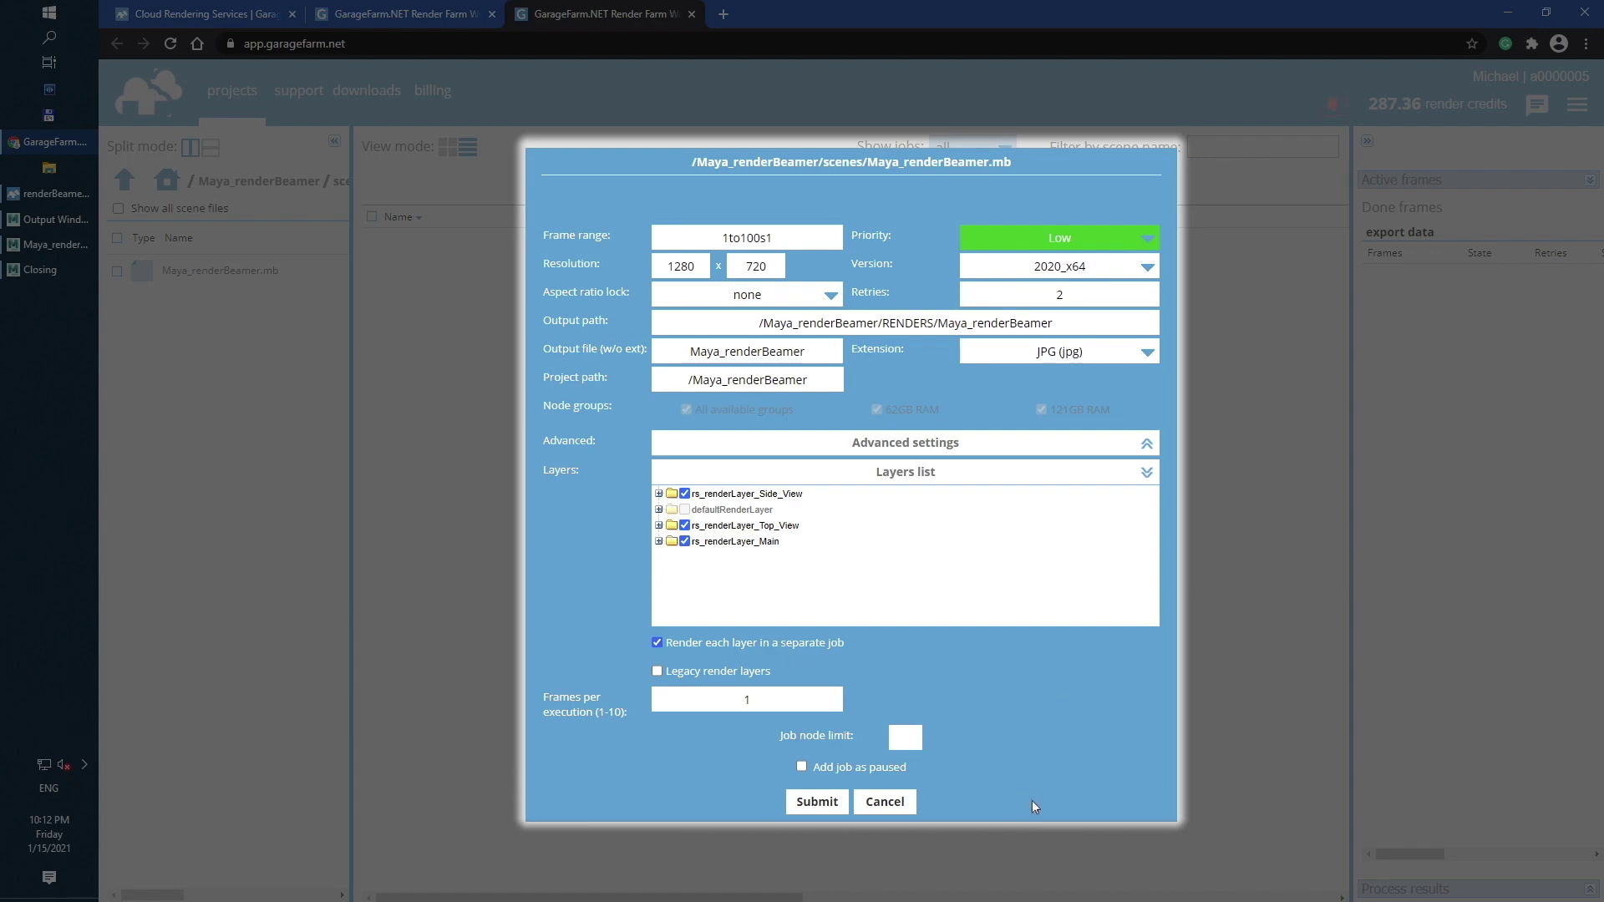
pyautogui.click(817, 802)
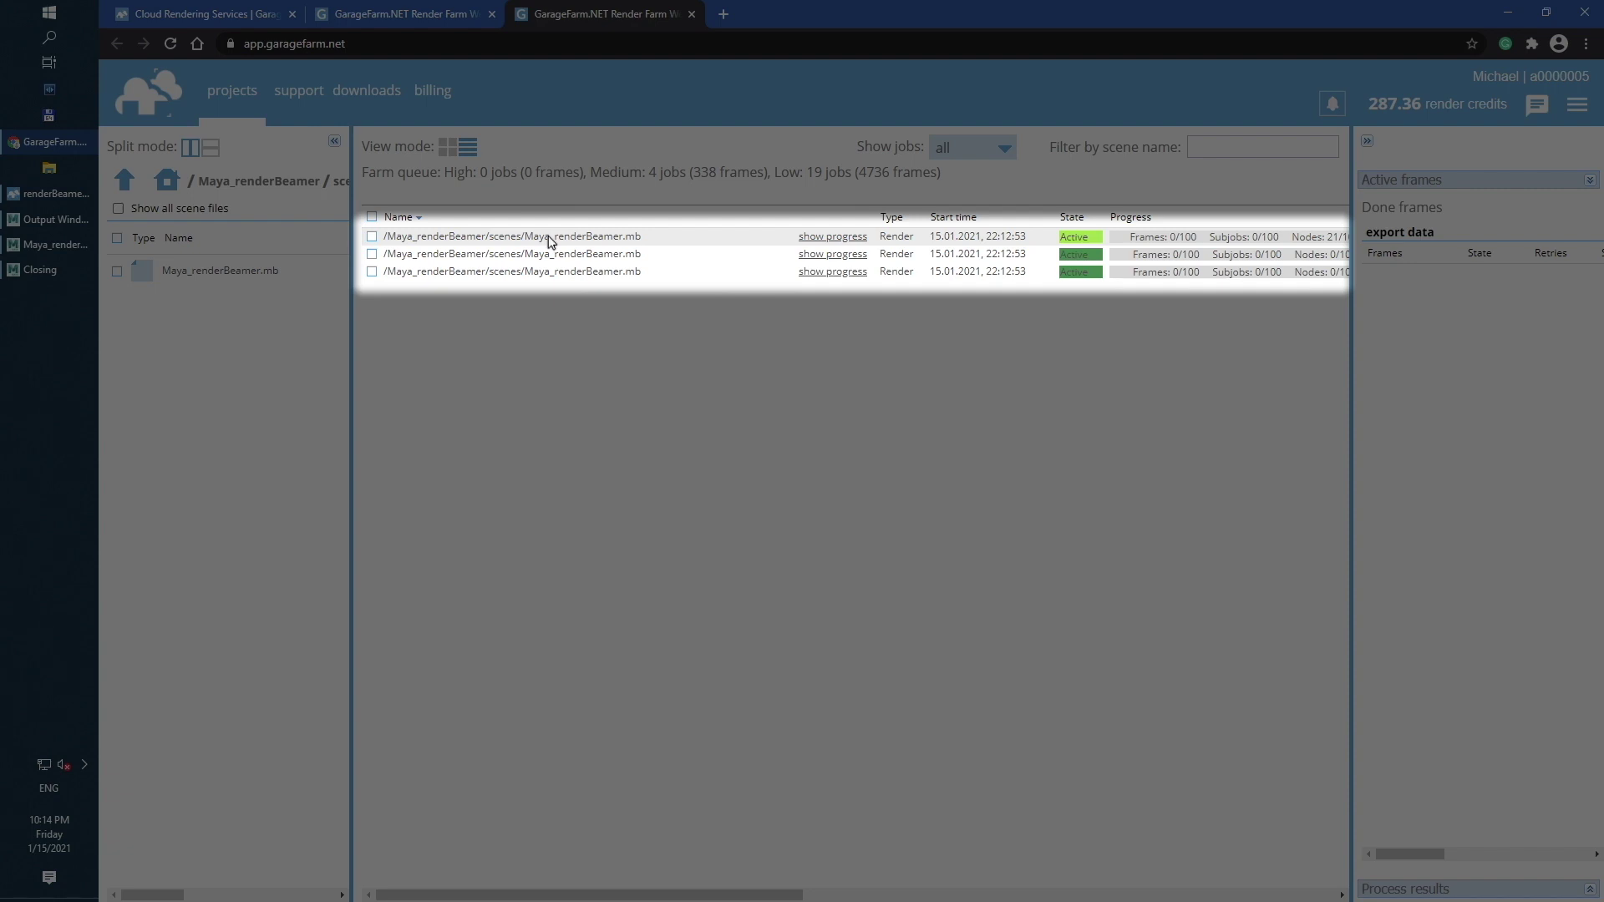
# Examine the active frames of the first Maya_renderBeamer render job, and collapse the frame details and project files to widen the job list.
pyautogui.click(372, 238)
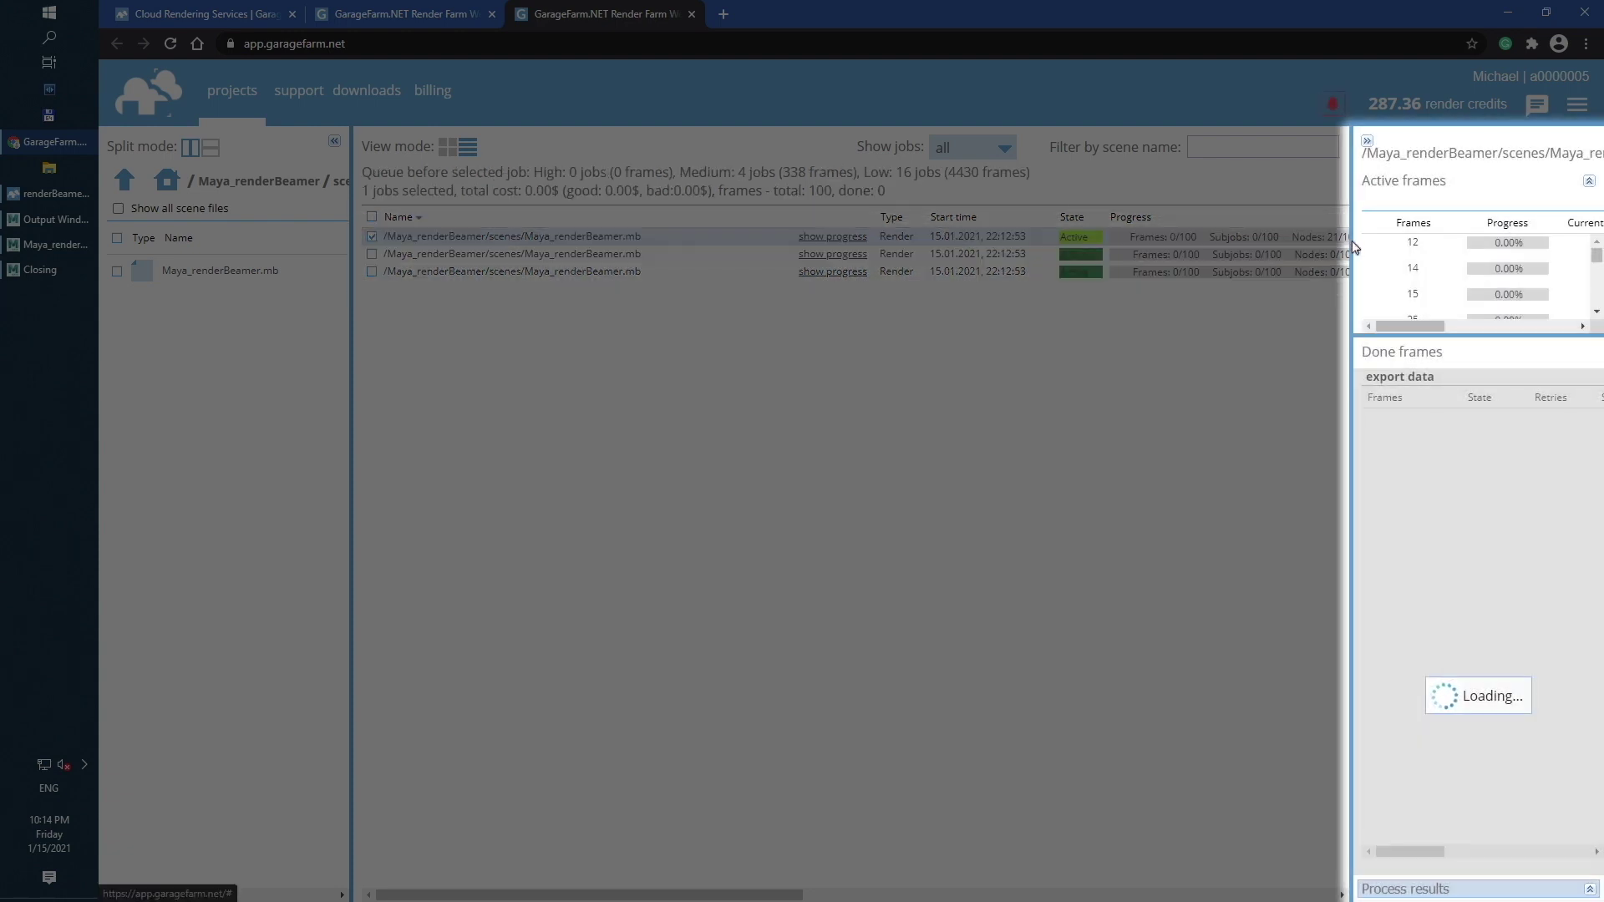
pyautogui.moveTo(1358, 242)
pyautogui.click(1134, 336)
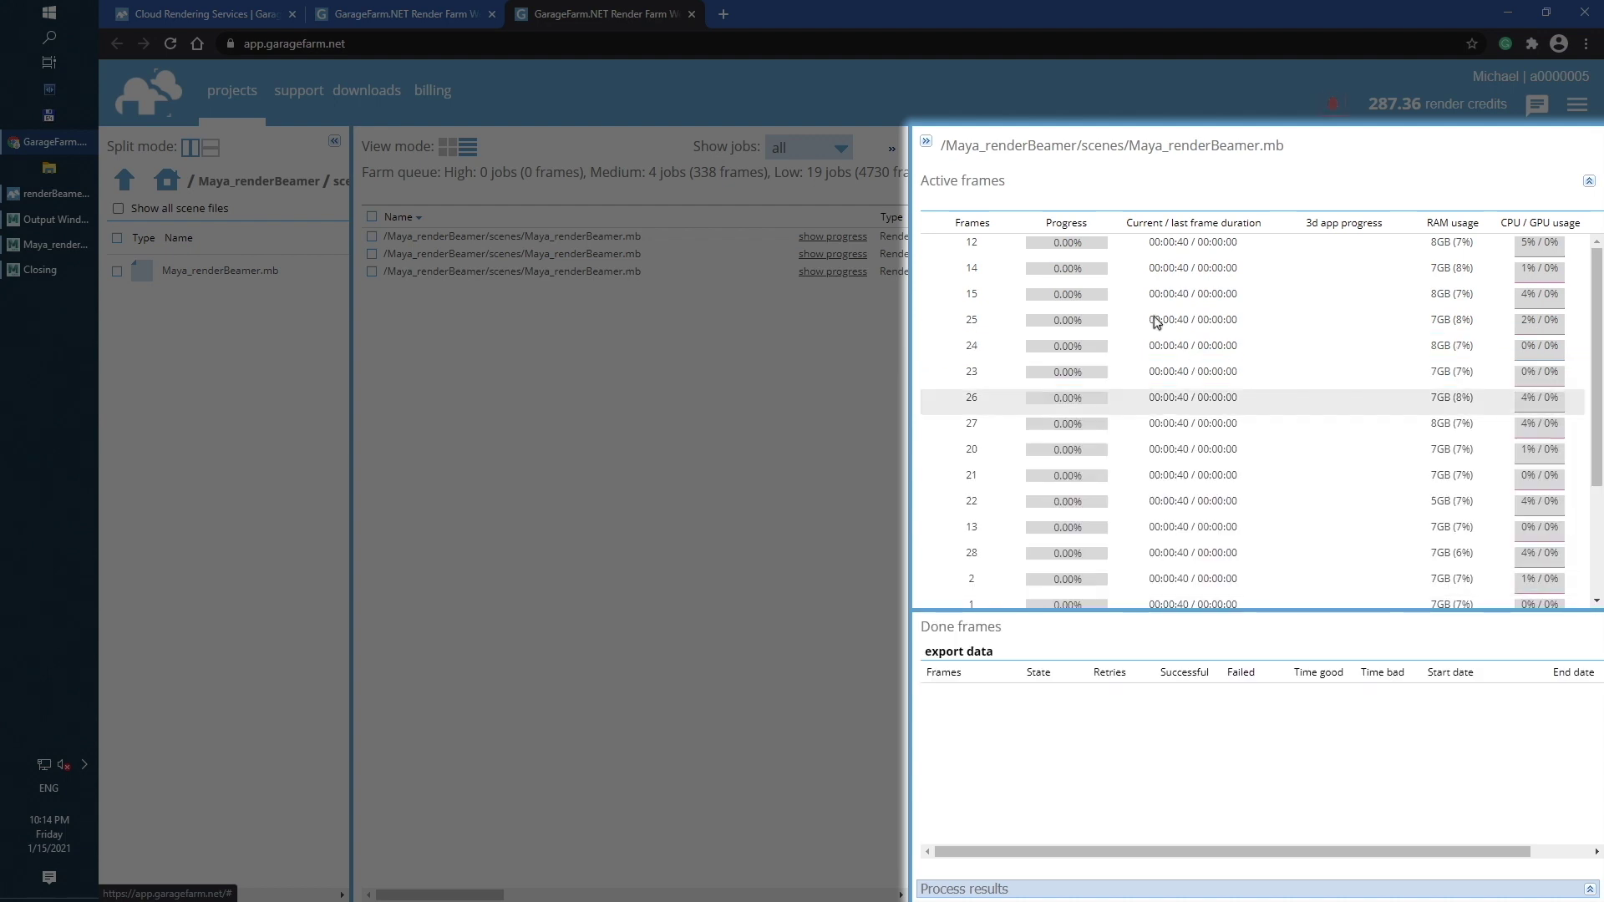
pyautogui.scroll(-2, 1158, 253)
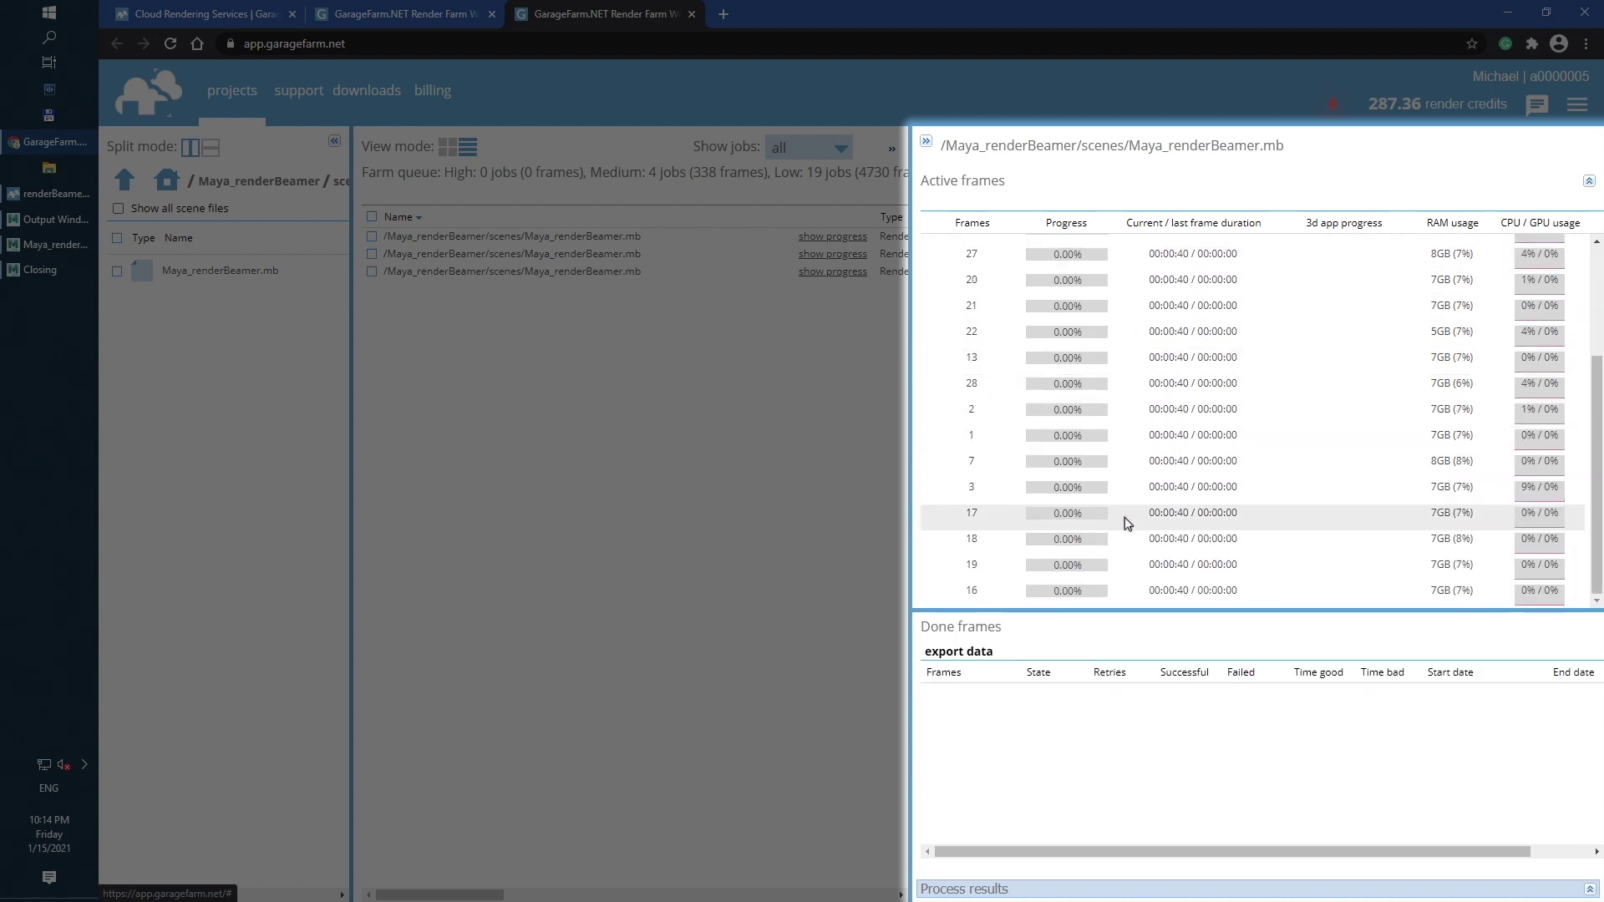
pyautogui.scroll(2, 1128, 523)
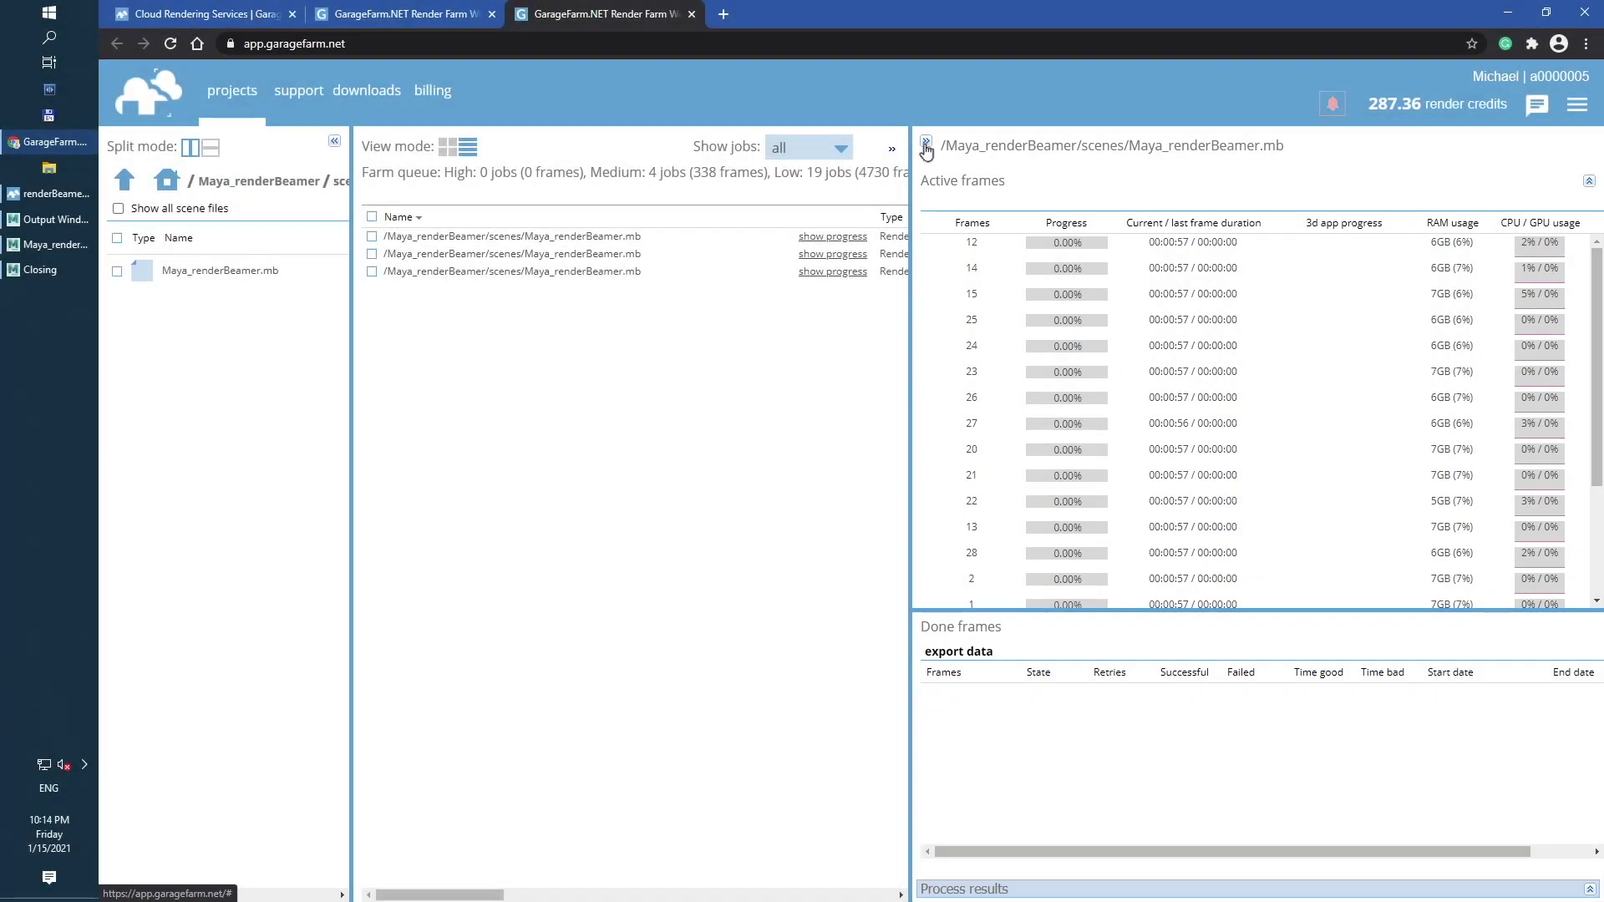
pyautogui.click(926, 143)
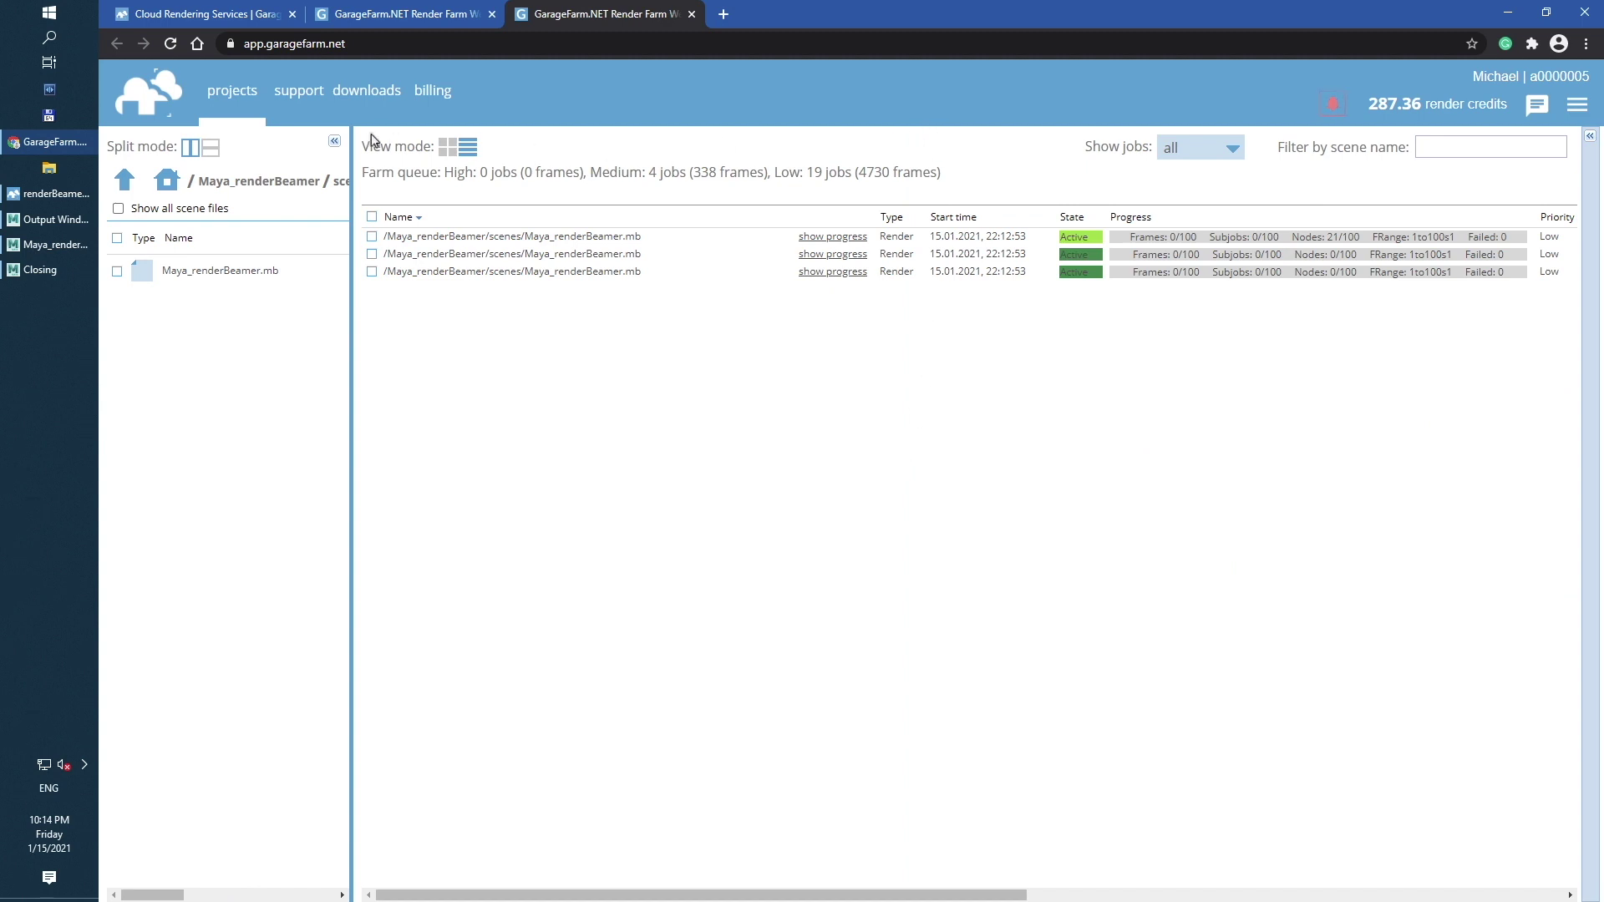
pyautogui.click(335, 144)
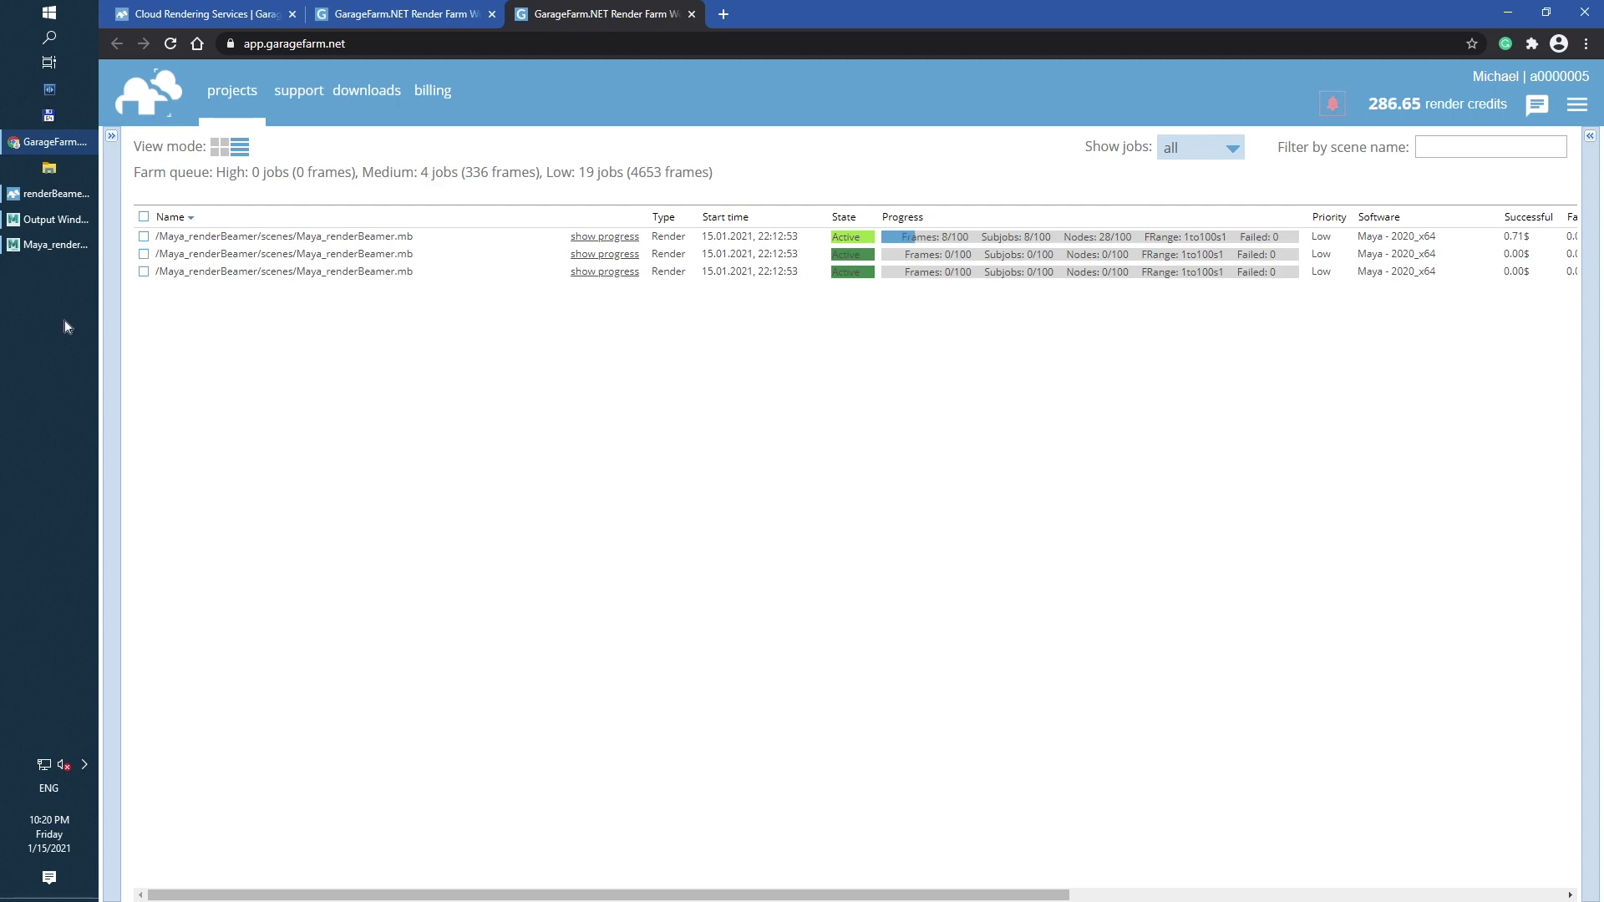
# Switch to renderBeamer and view the frames available to download with their auto download settings.
pyautogui.click(48, 192)
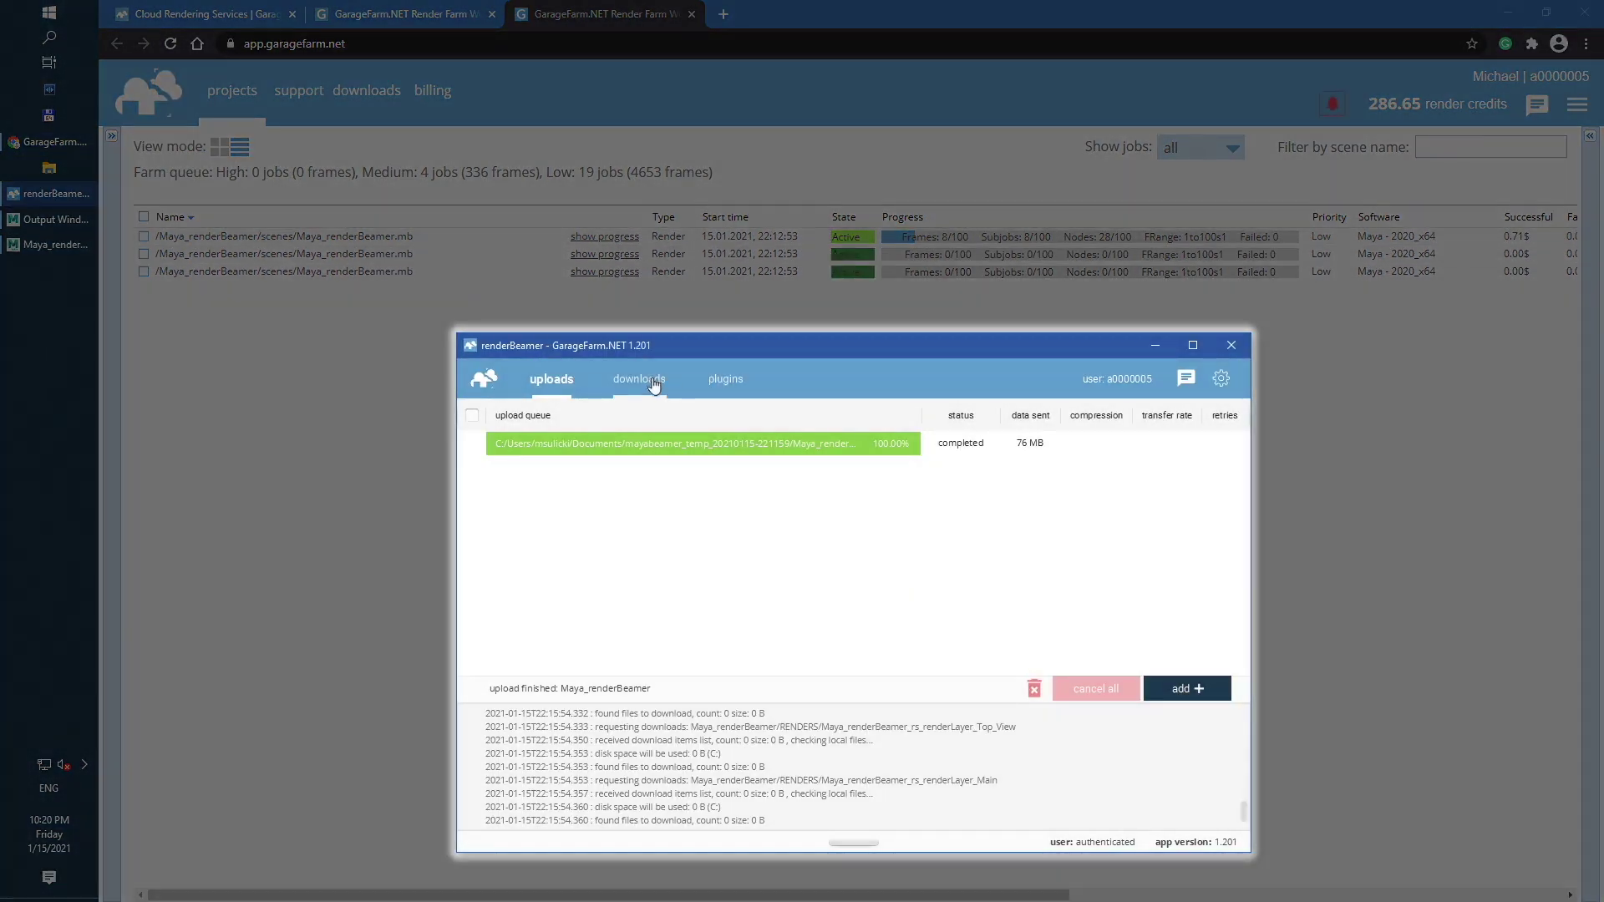
pyautogui.click(654, 380)
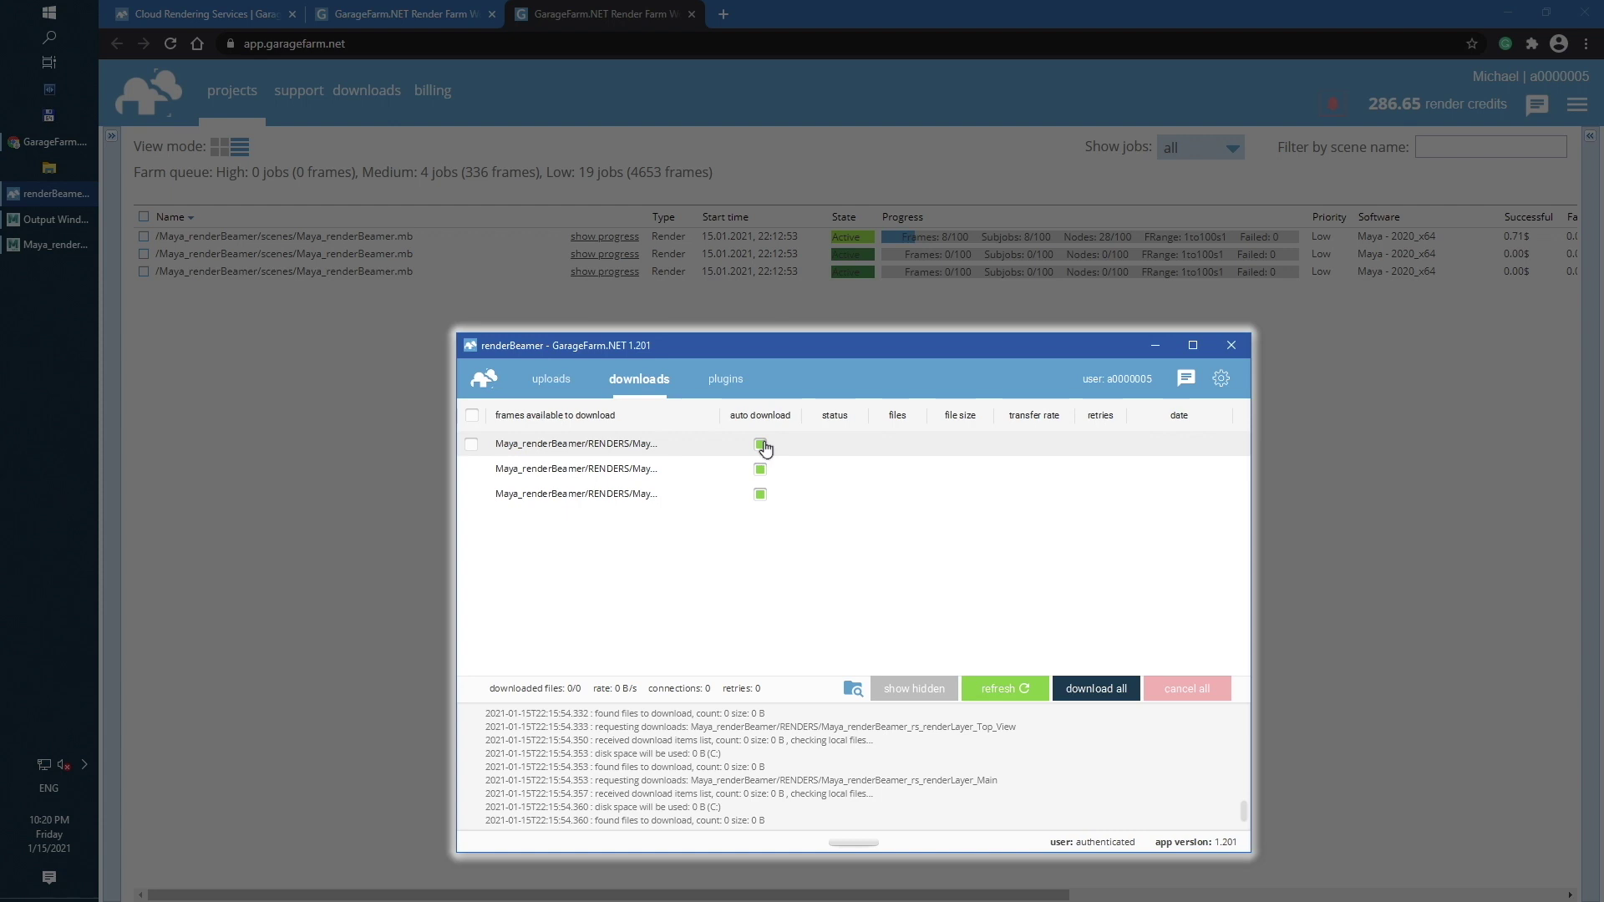
# Select all three available frame sets and refresh the download list to fetch the rendered frames.
pyautogui.click(471, 415)
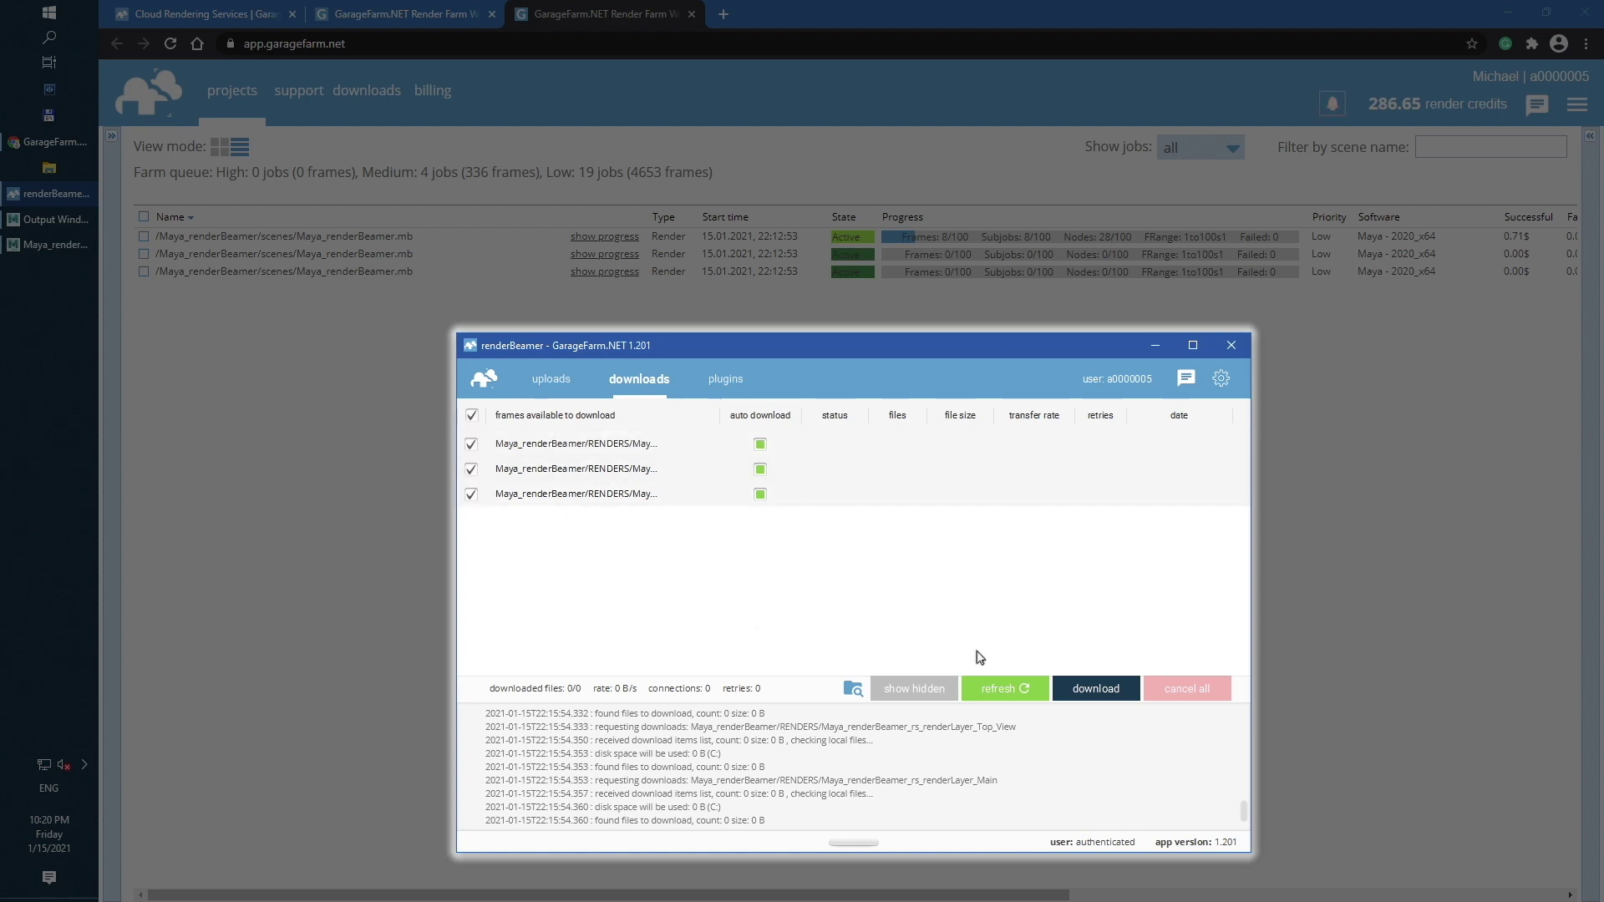
pyautogui.click(985, 689)
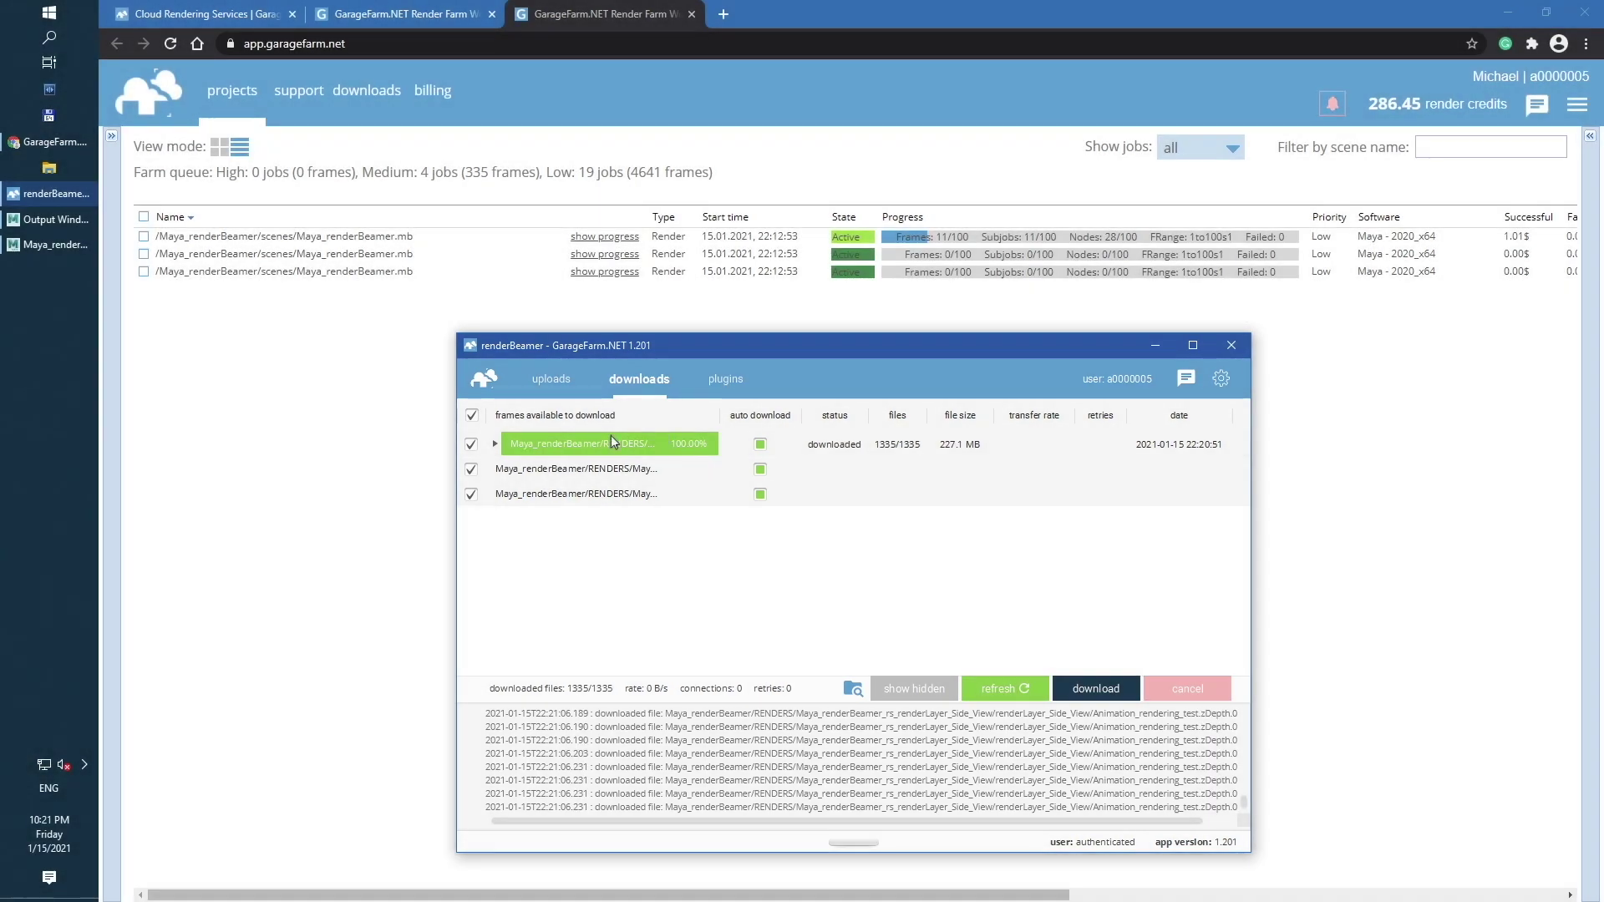
# Open the local directory of the first downloaded frame set and enter its renderLayer_Side_View folder.
pyautogui.click(611, 436)
pyautogui.rightClick(610, 438)
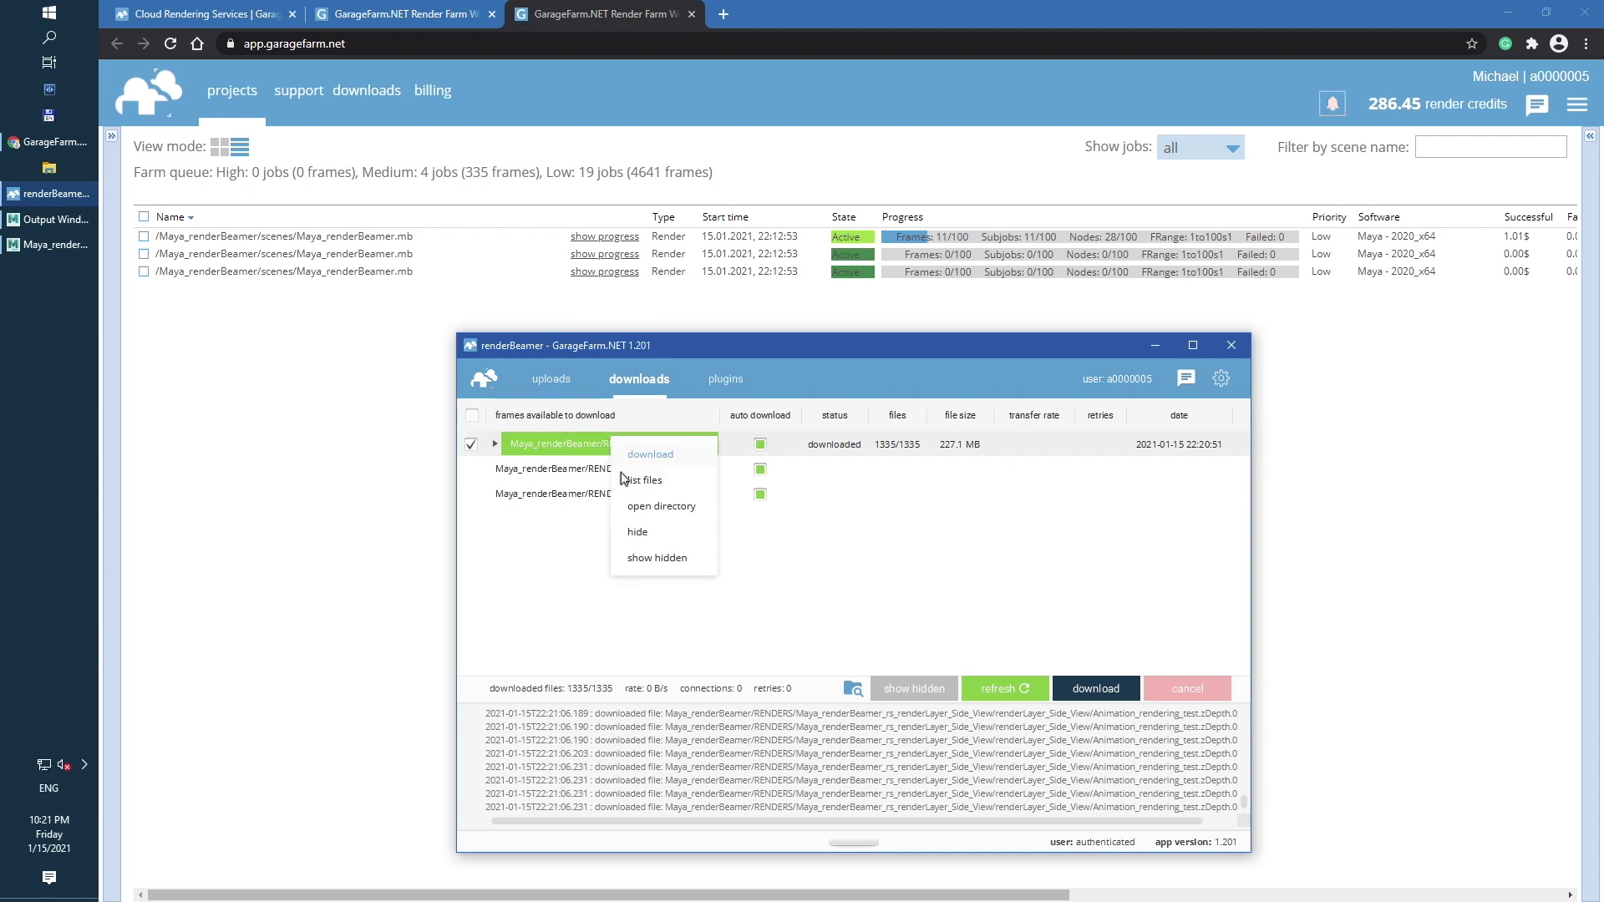
pyautogui.click(642, 507)
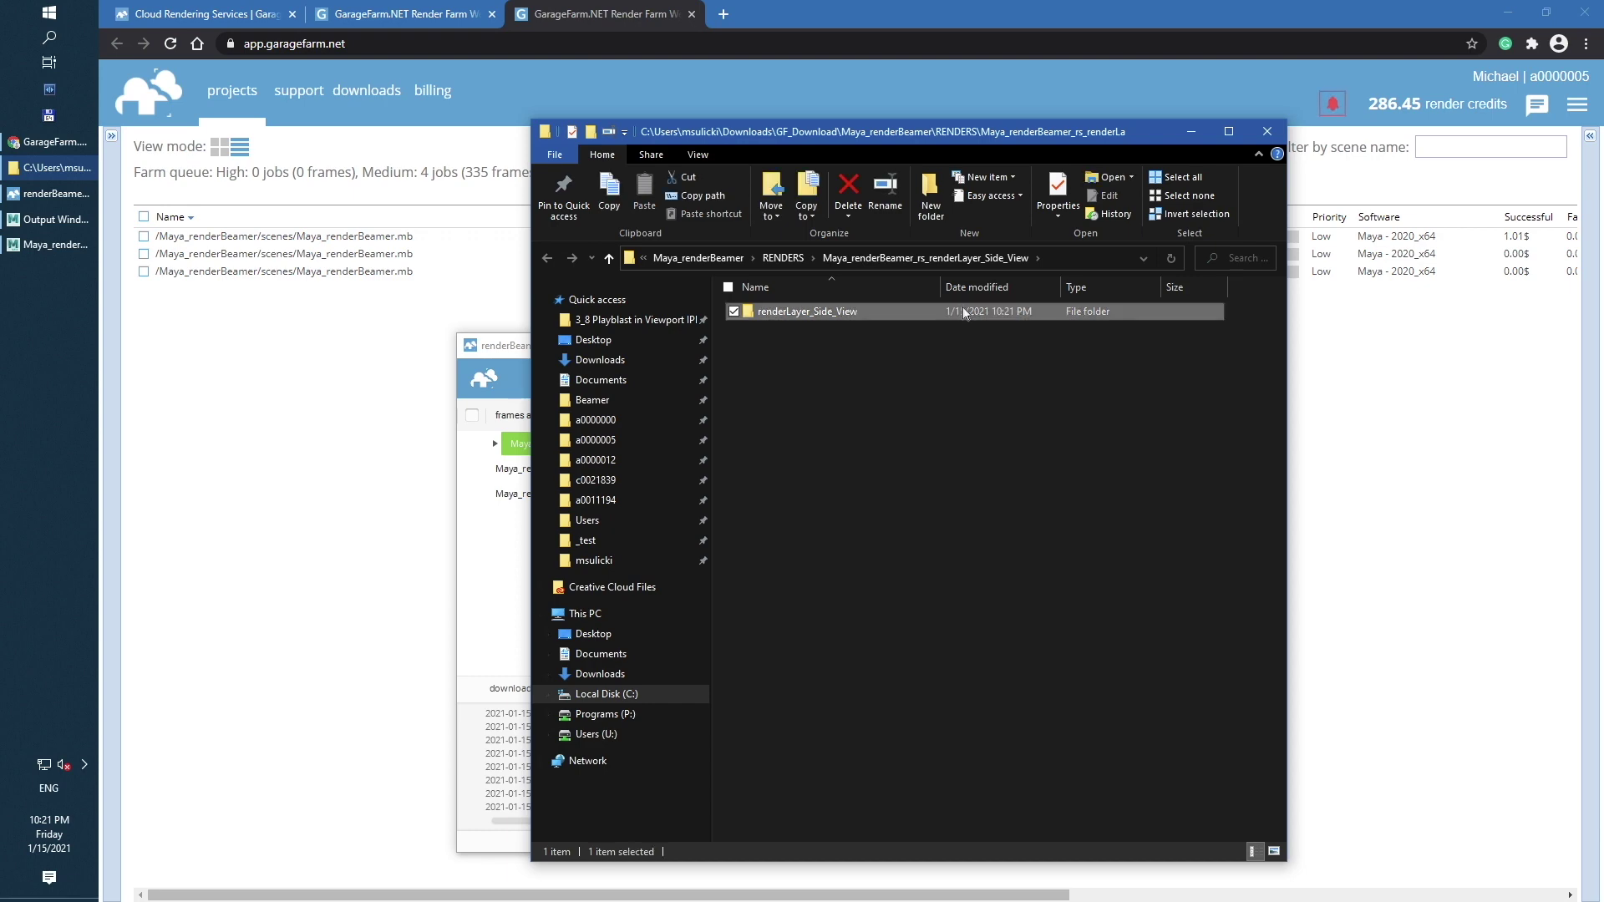
pyautogui.doubleClick(963, 309)
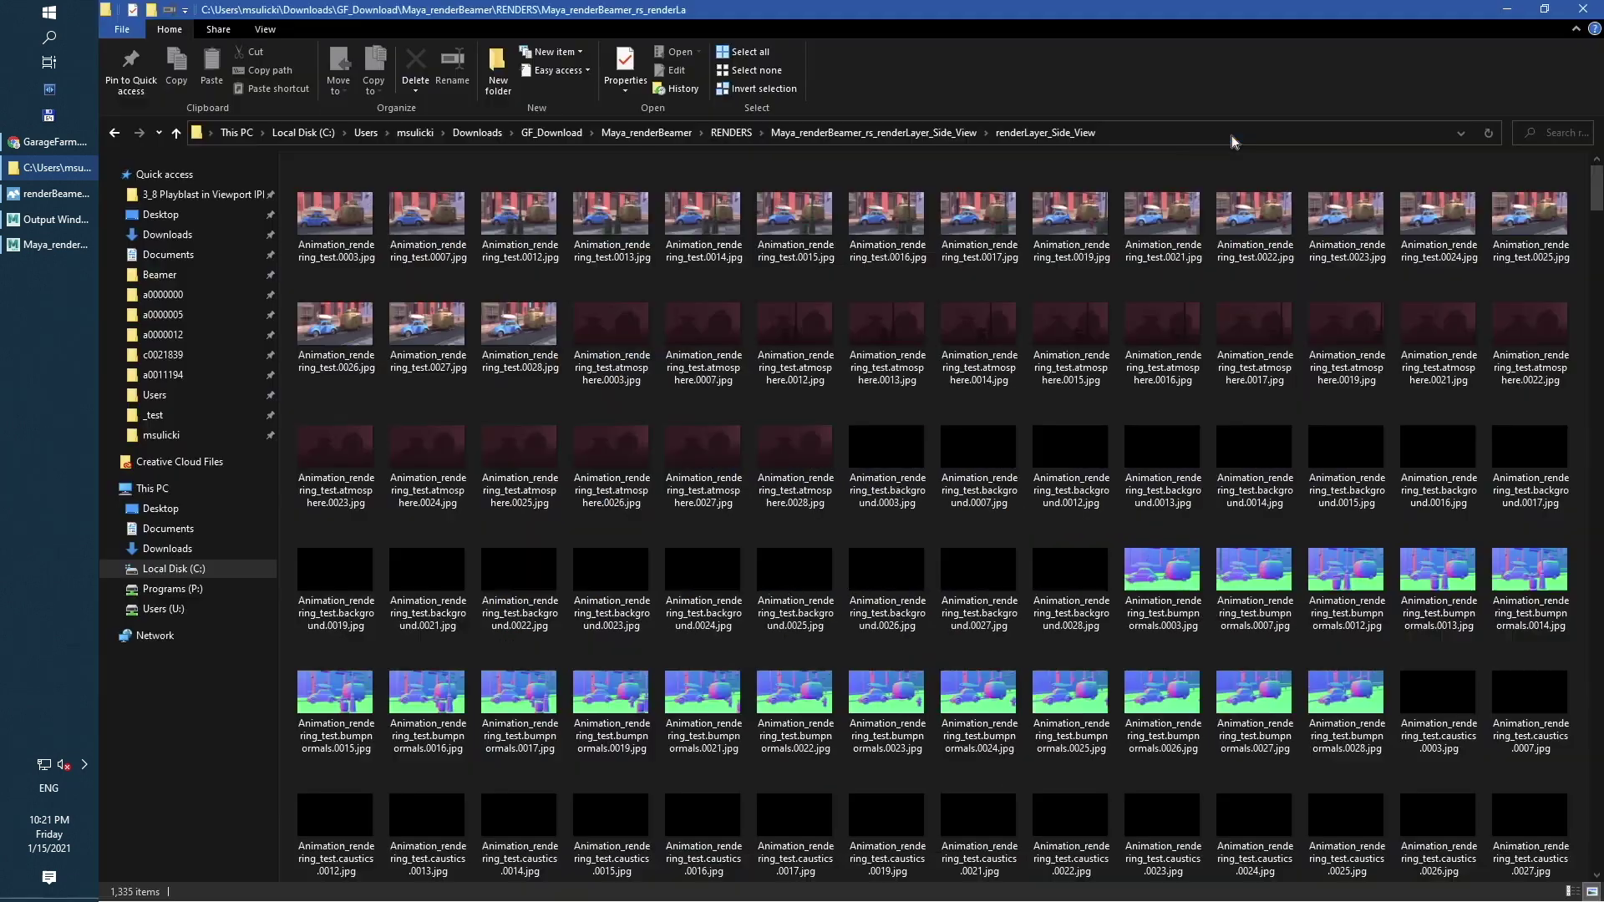
# View the rendered frame Animation_rendering_test.0003.jpg, close it, and look through the render element images in the renderLayer_Side_View folder.
pyautogui.doubleClick(336, 215)
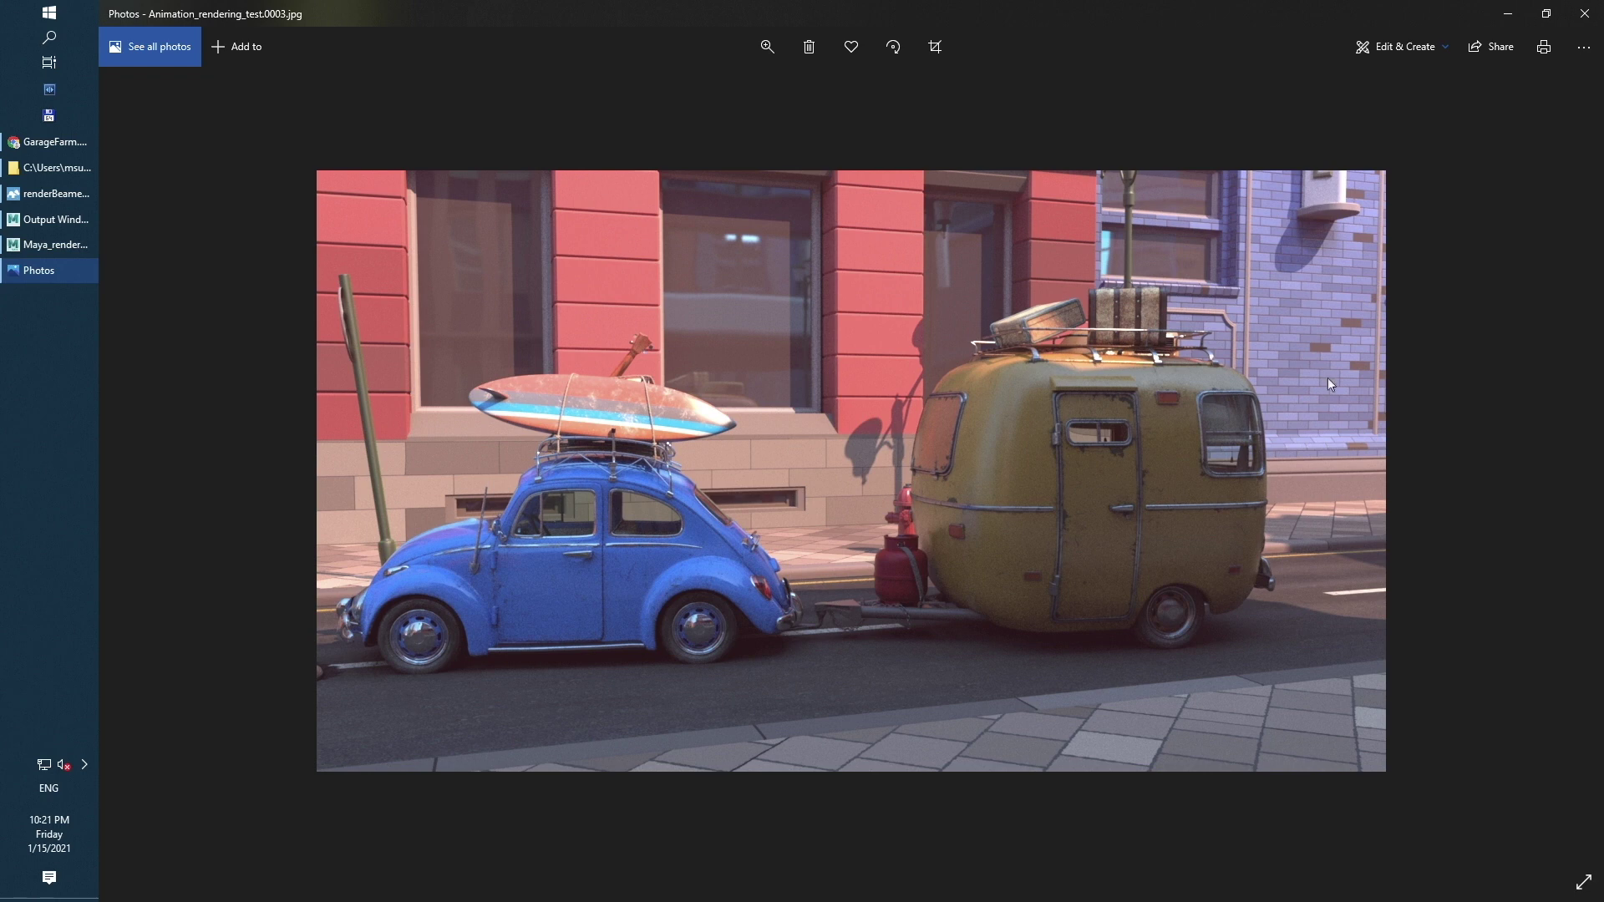
pyautogui.click(1585, 15)
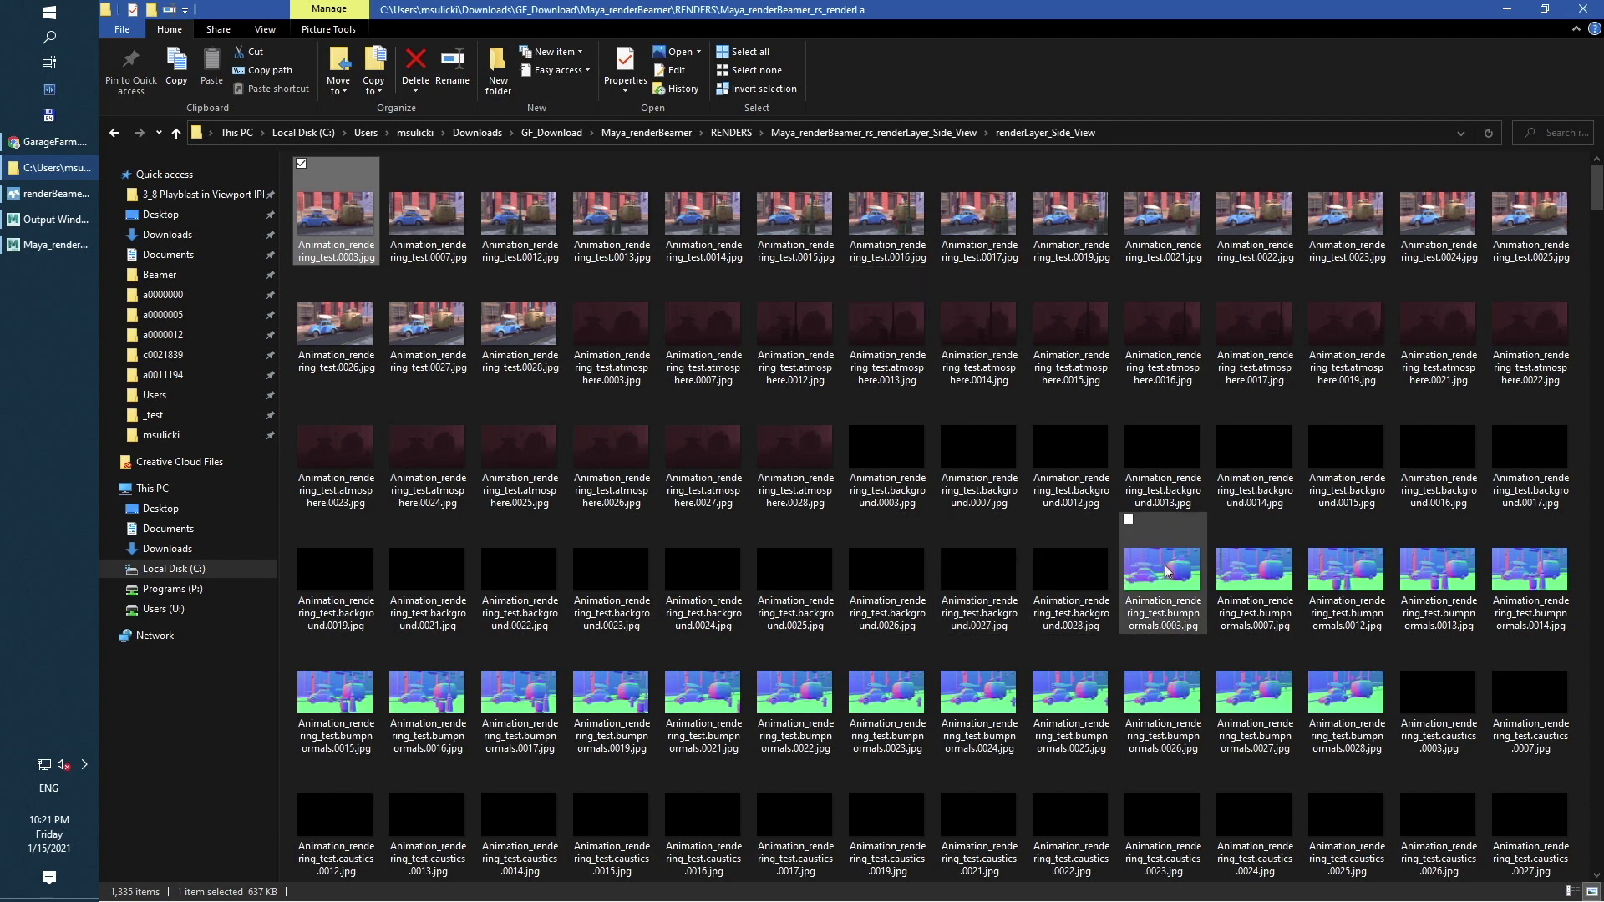
pyautogui.scroll(-7, 1168, 570)
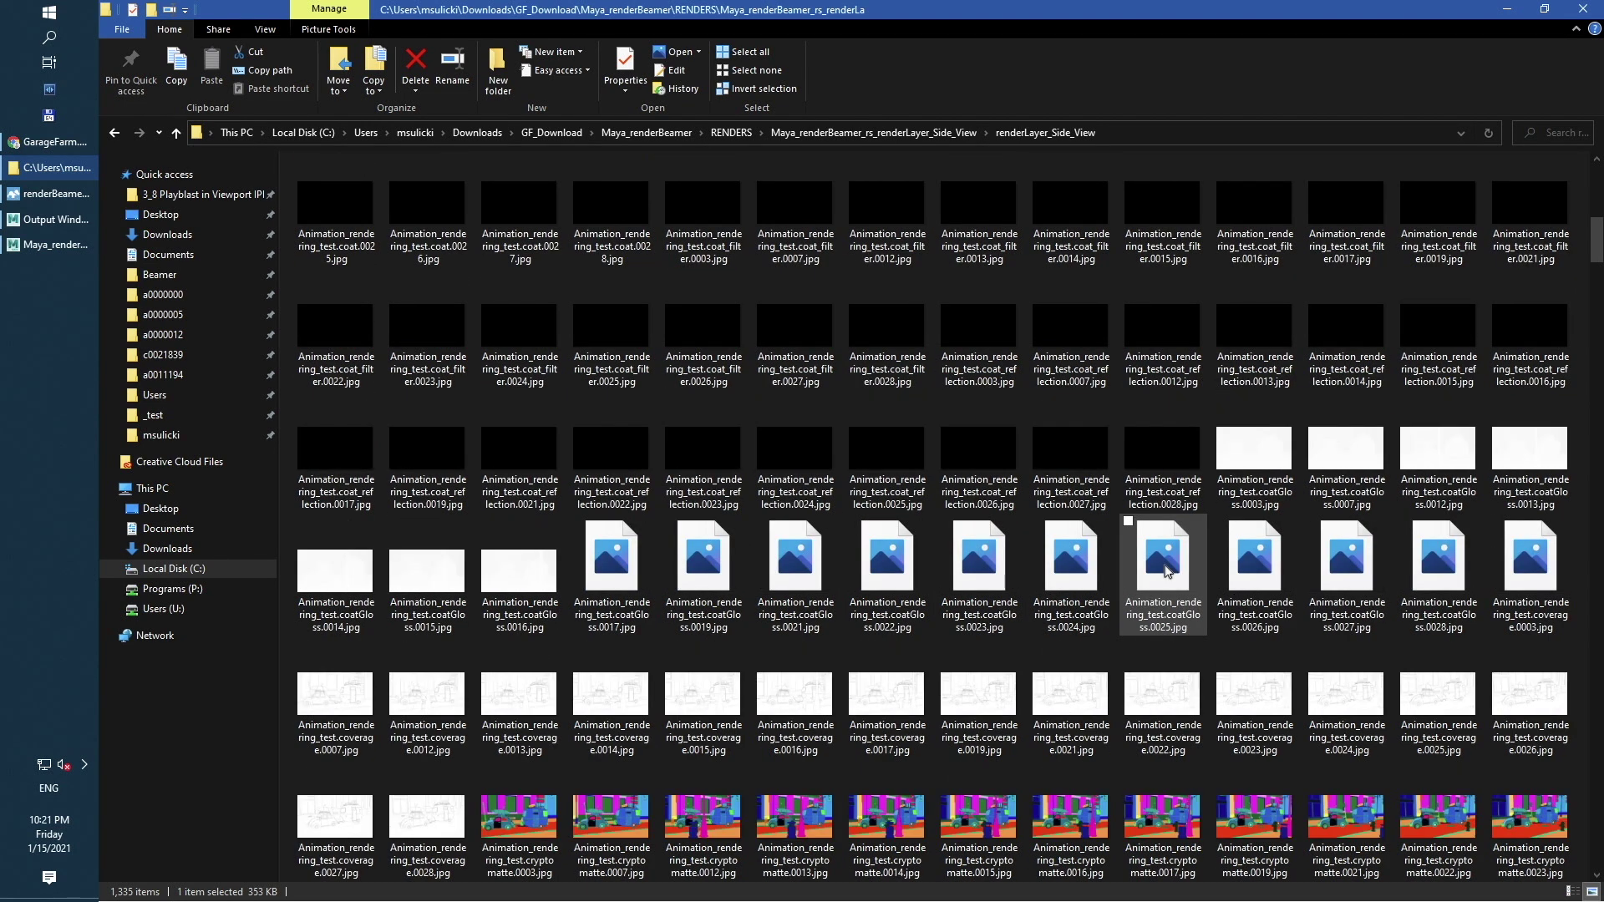
pyautogui.scroll(-7, 1167, 571)
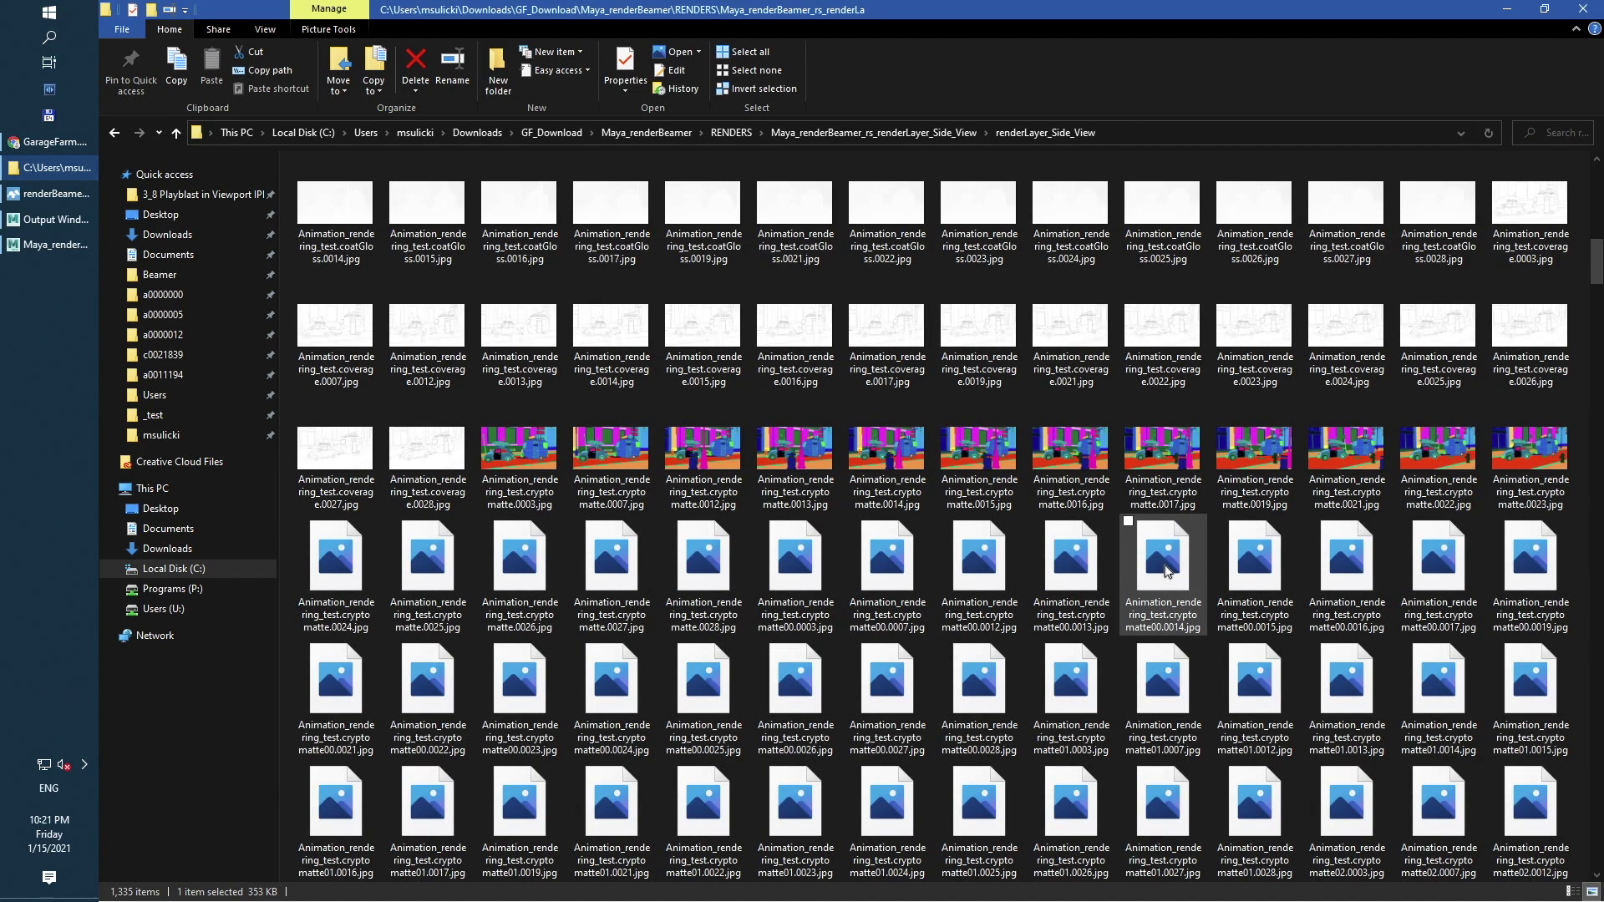
pyautogui.scroll(-7, 1168, 571)
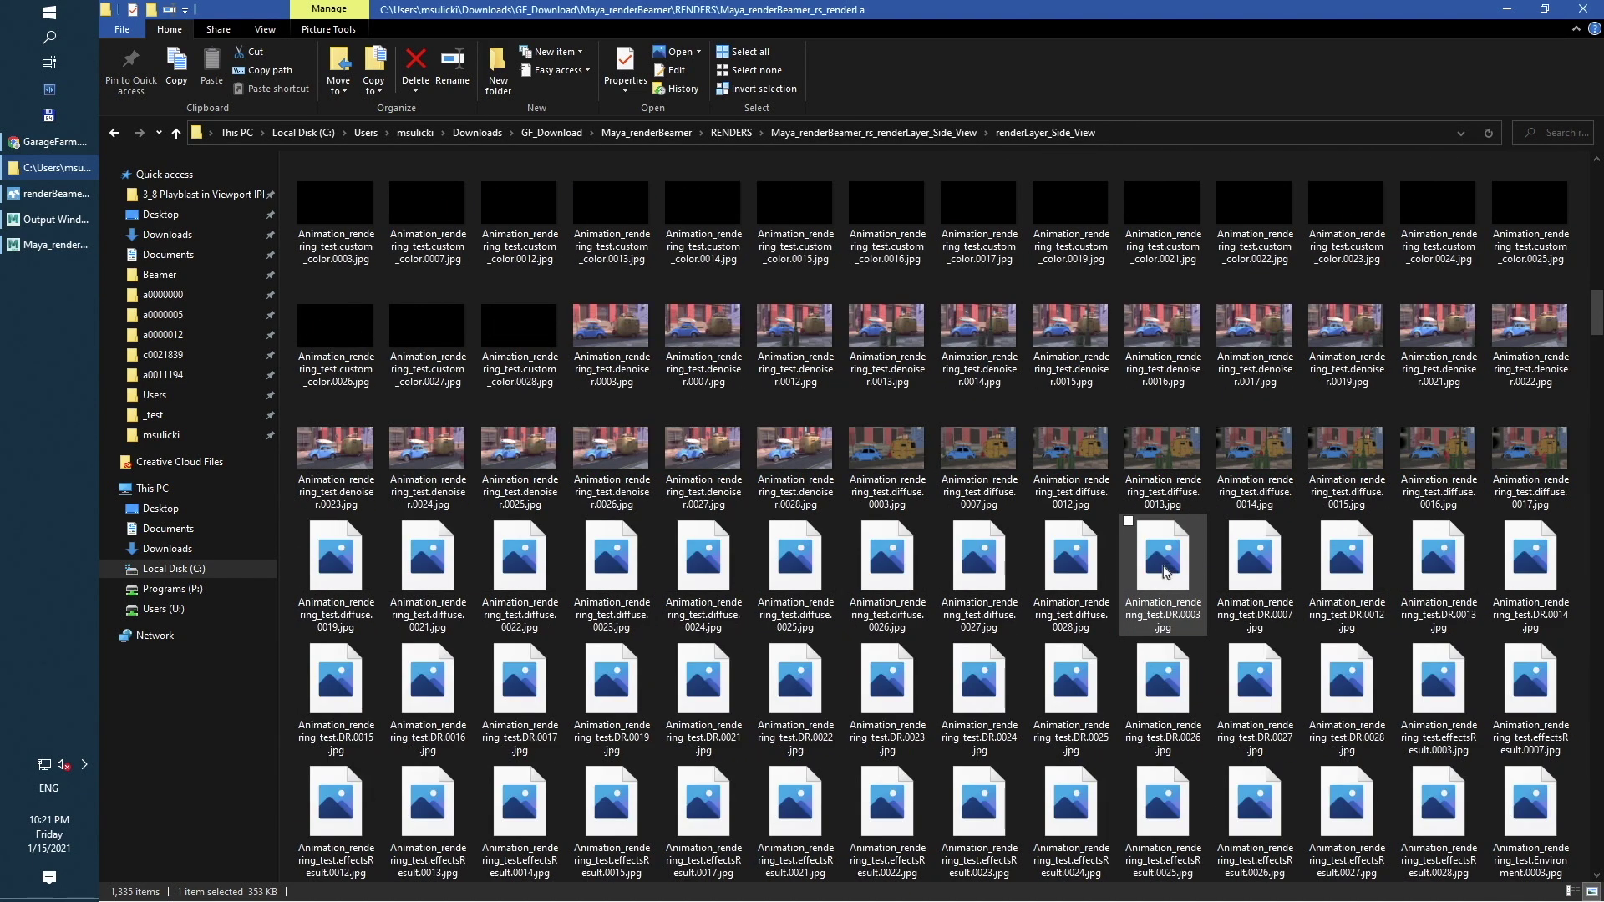
pyautogui.scroll(-7, 1164, 565)
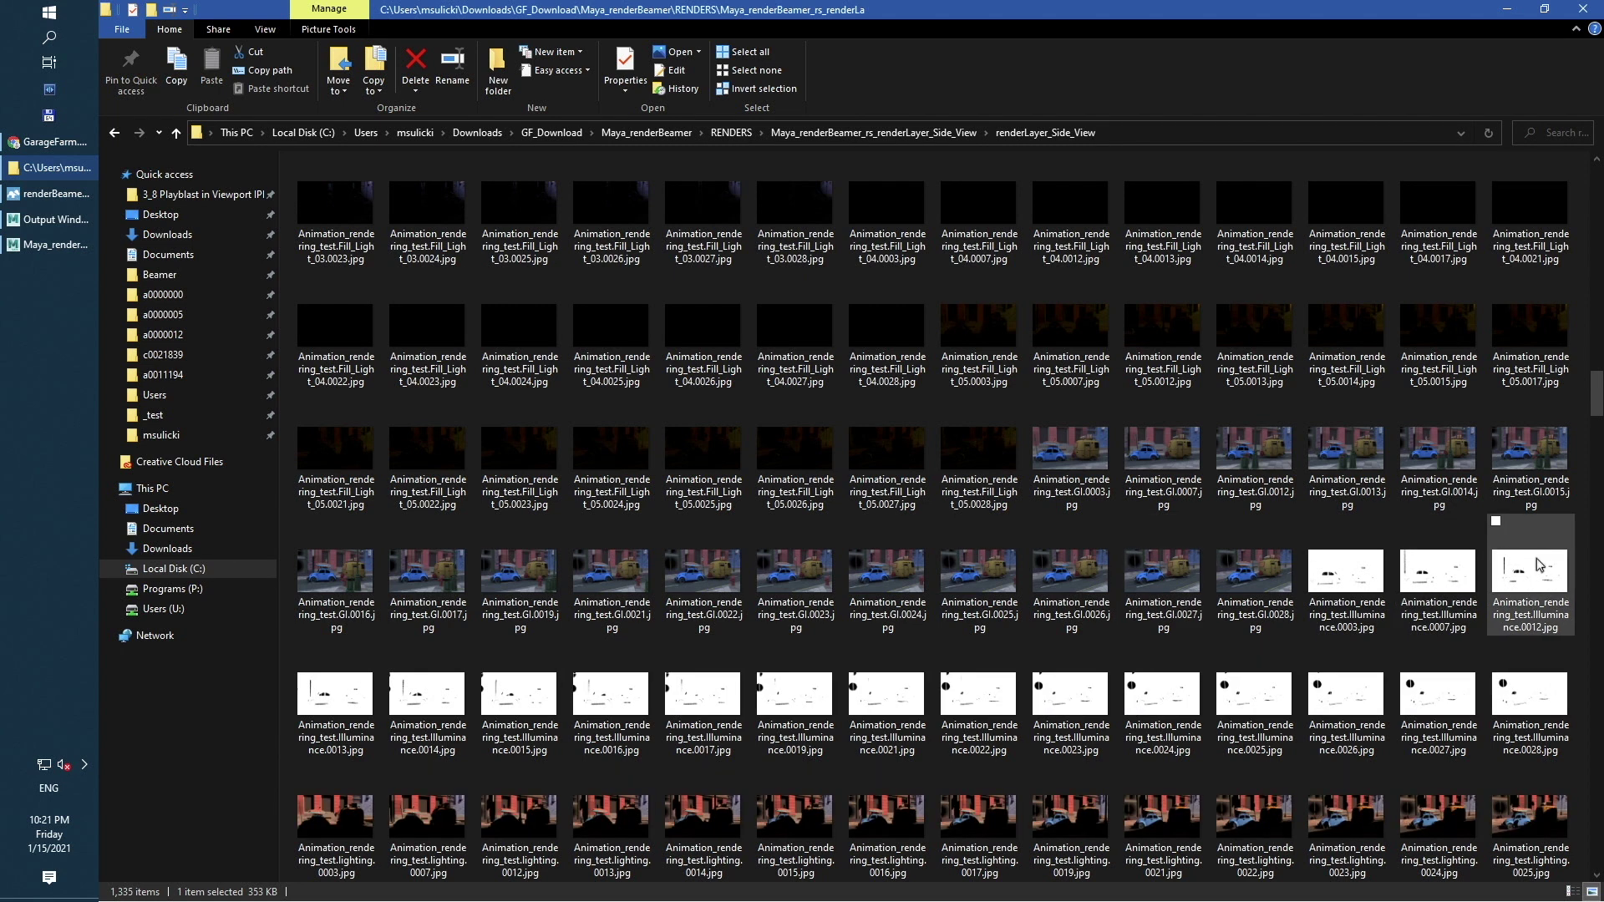
pyautogui.scroll(-5, 1592, 575)
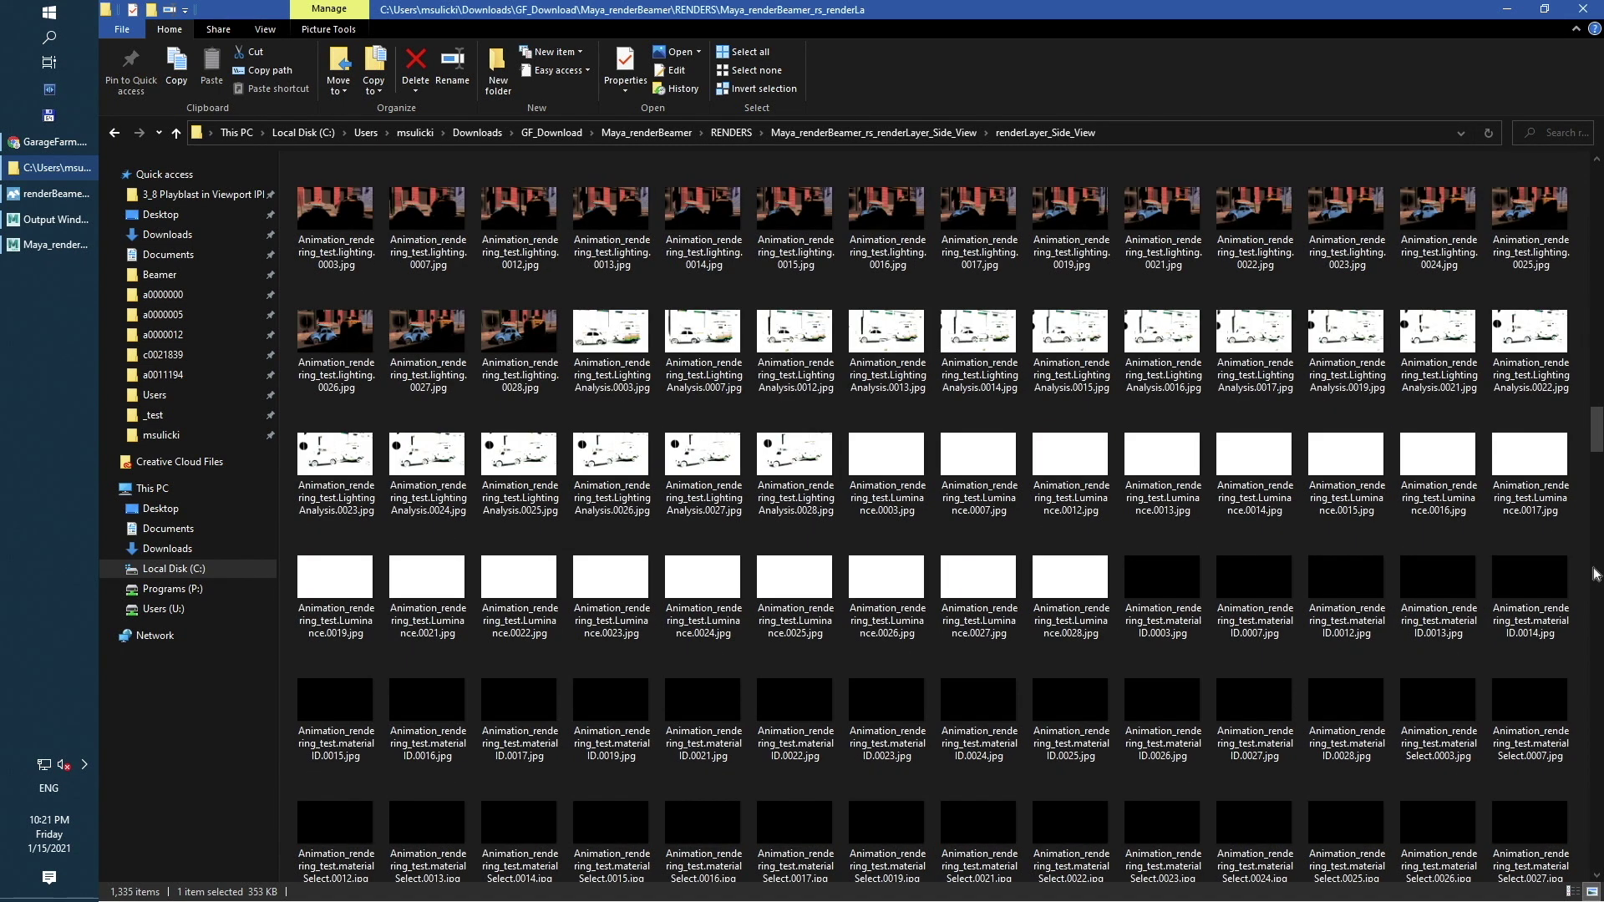
# Switch to the GarageFarm.NET web page to check the render jobs' progress, and to renderBeamer to check the frame downloads.
pyautogui.click(551, 132)
pyautogui.click(48, 142)
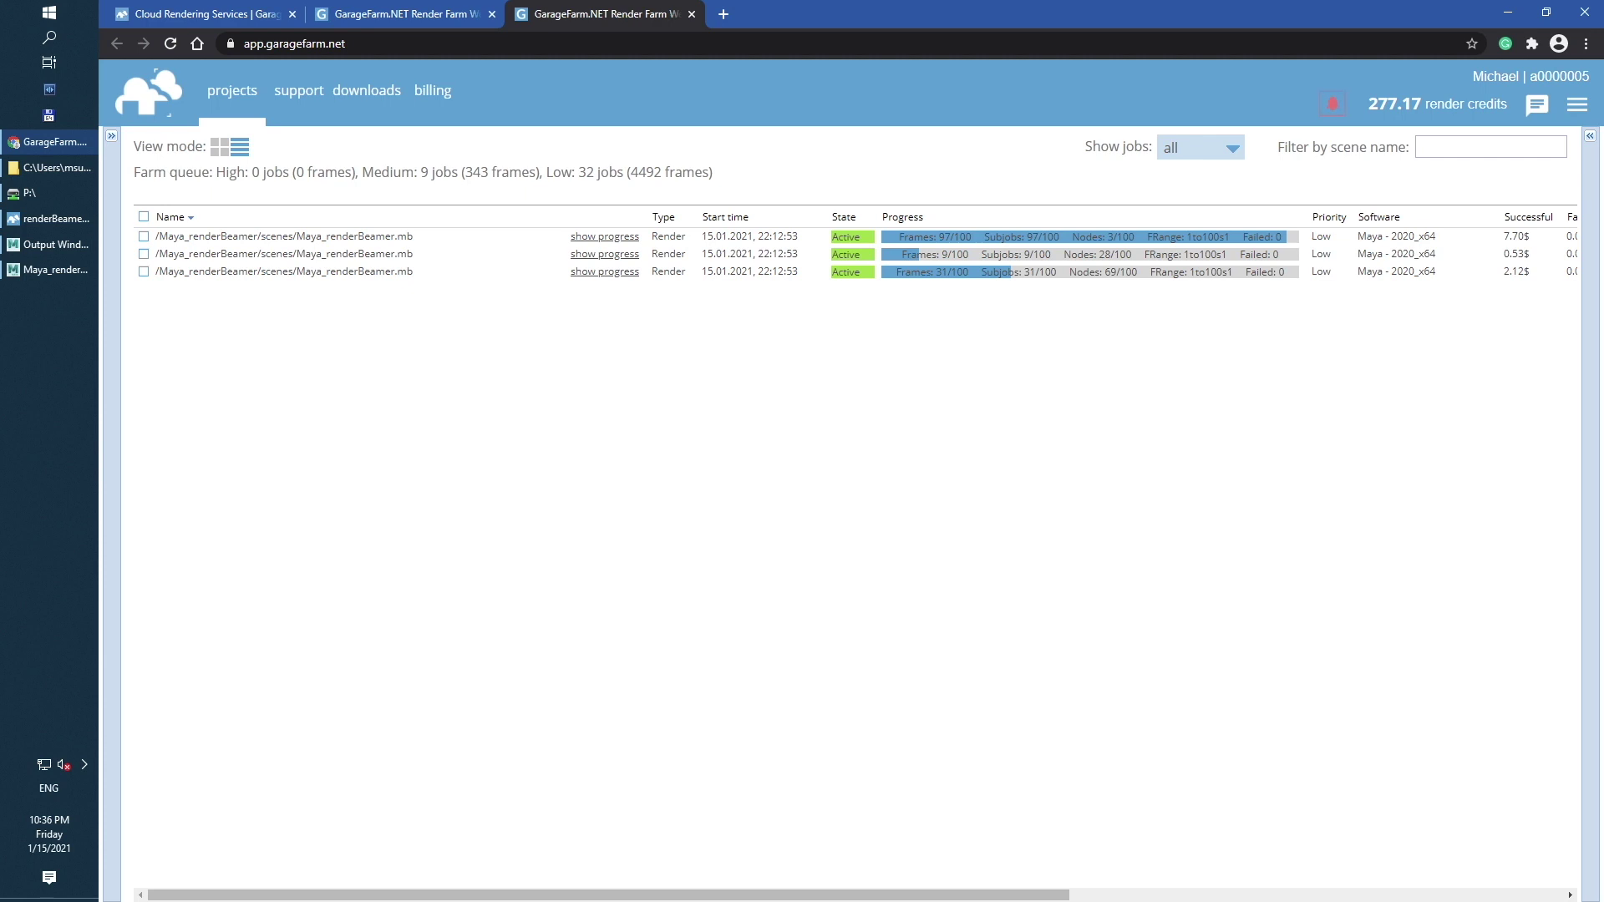
pyautogui.click(50, 218)
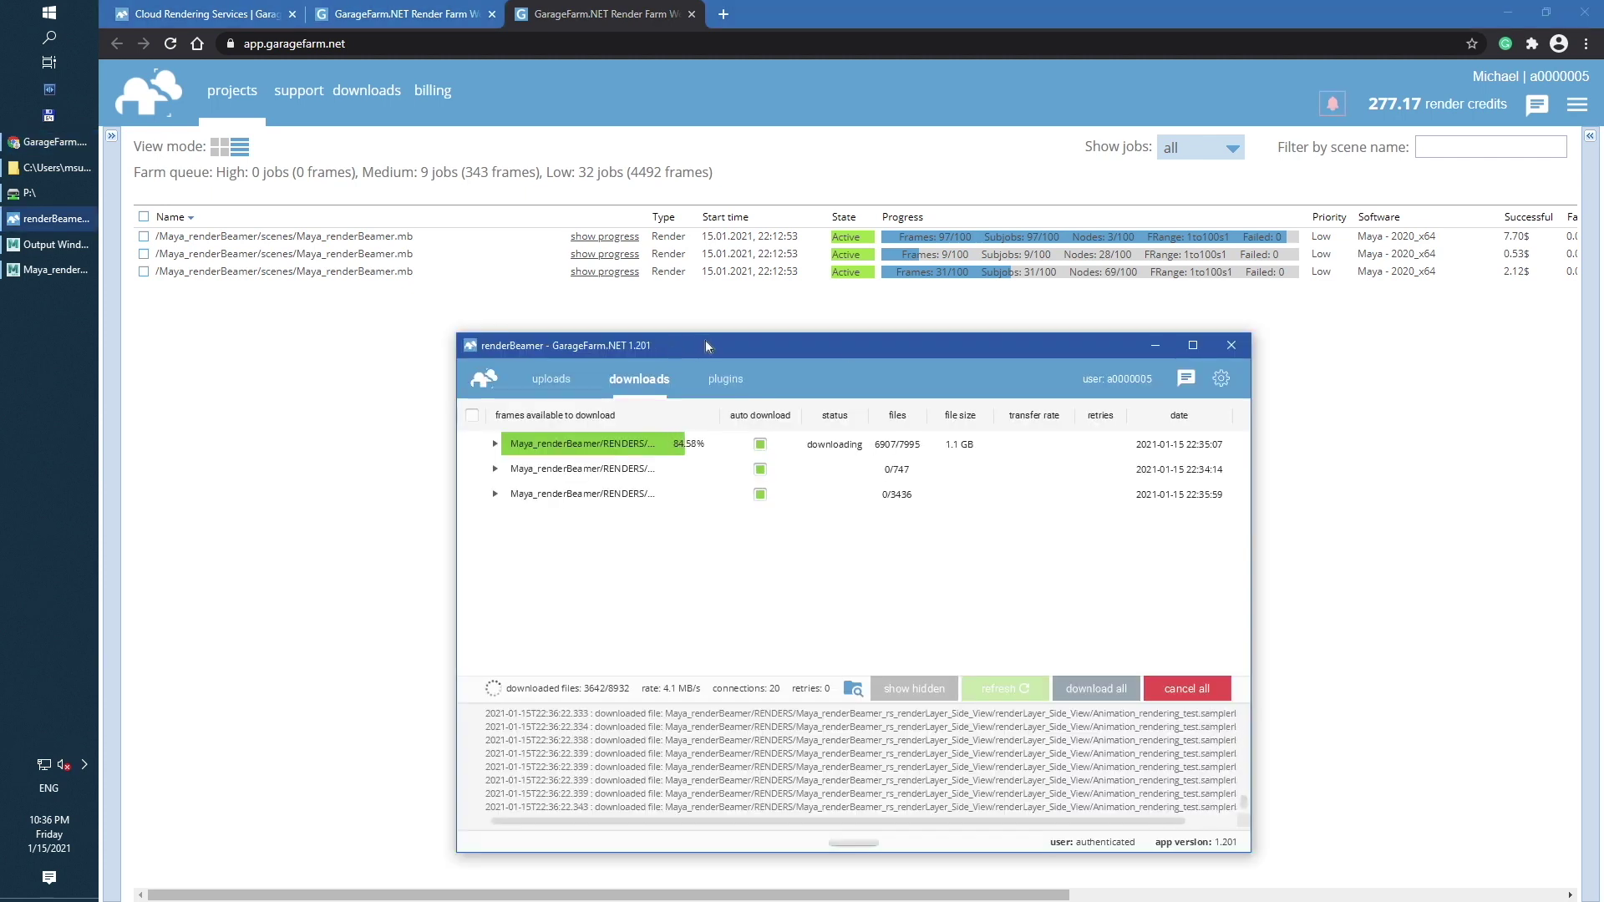